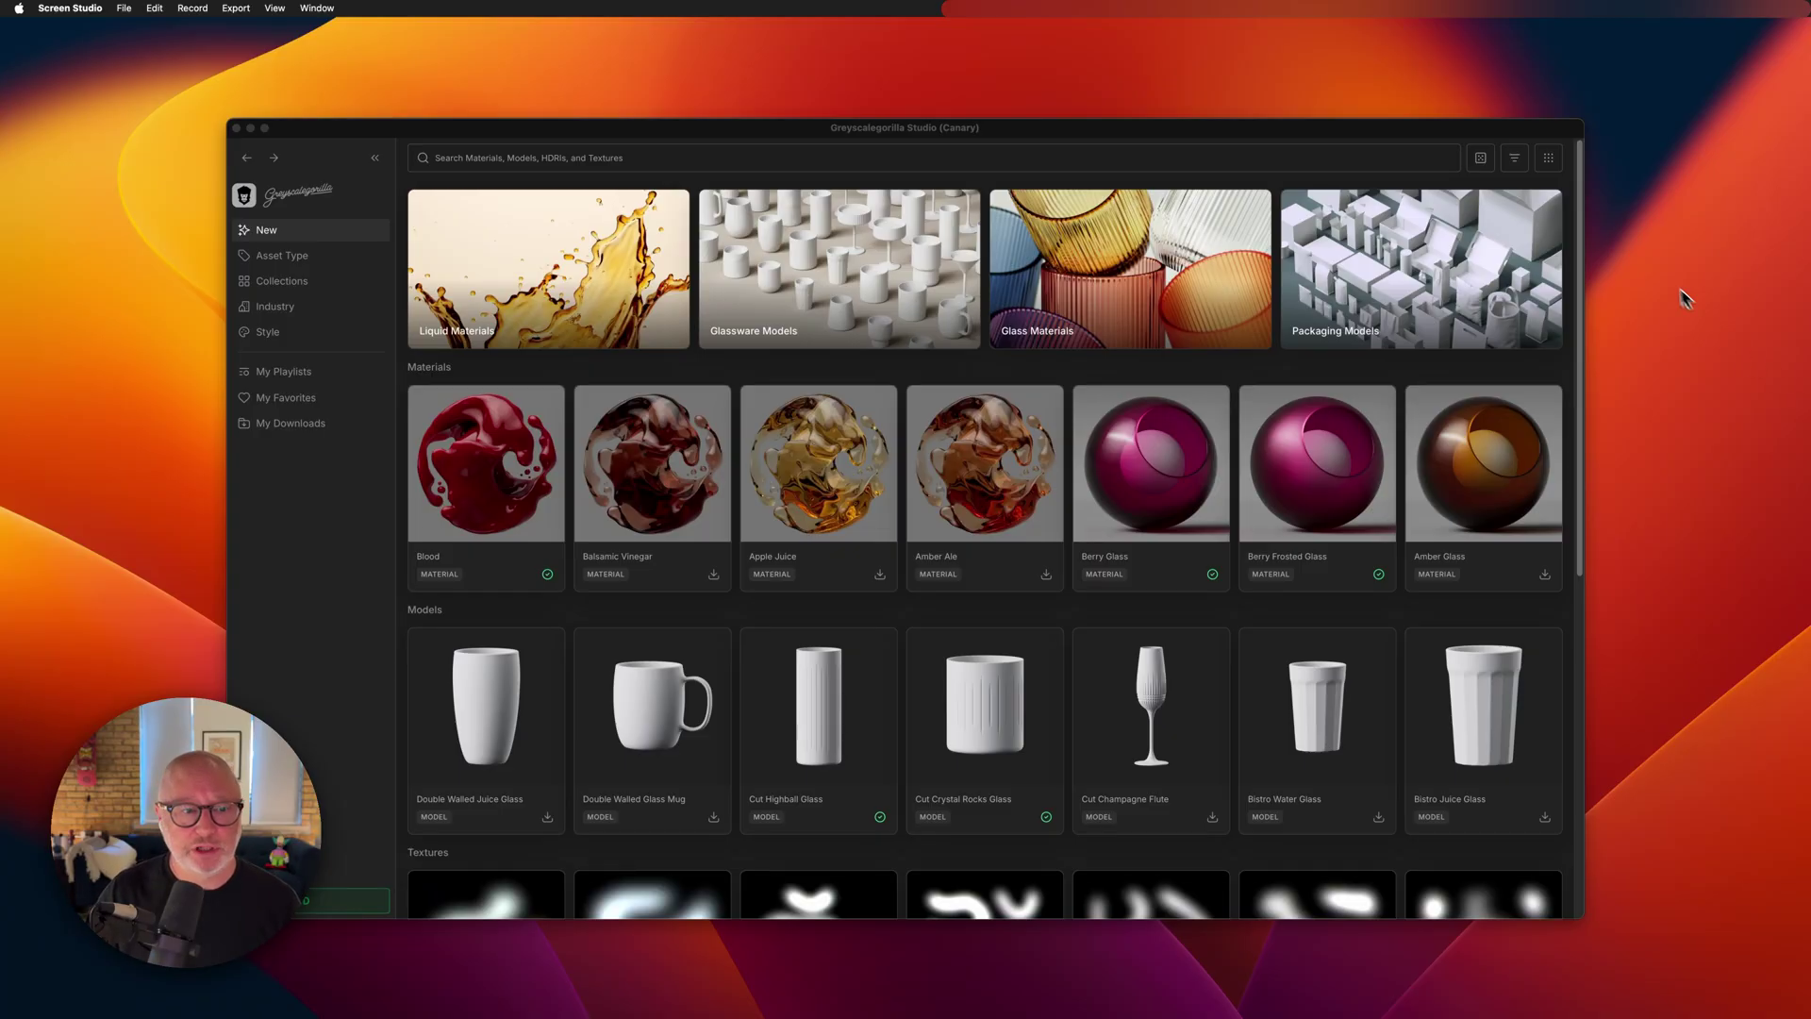
Focus the Greyscalegorilla Studio window, which shows its New page of featured collections.
{"action": "left_click", "coordinate": [1068, 128]}
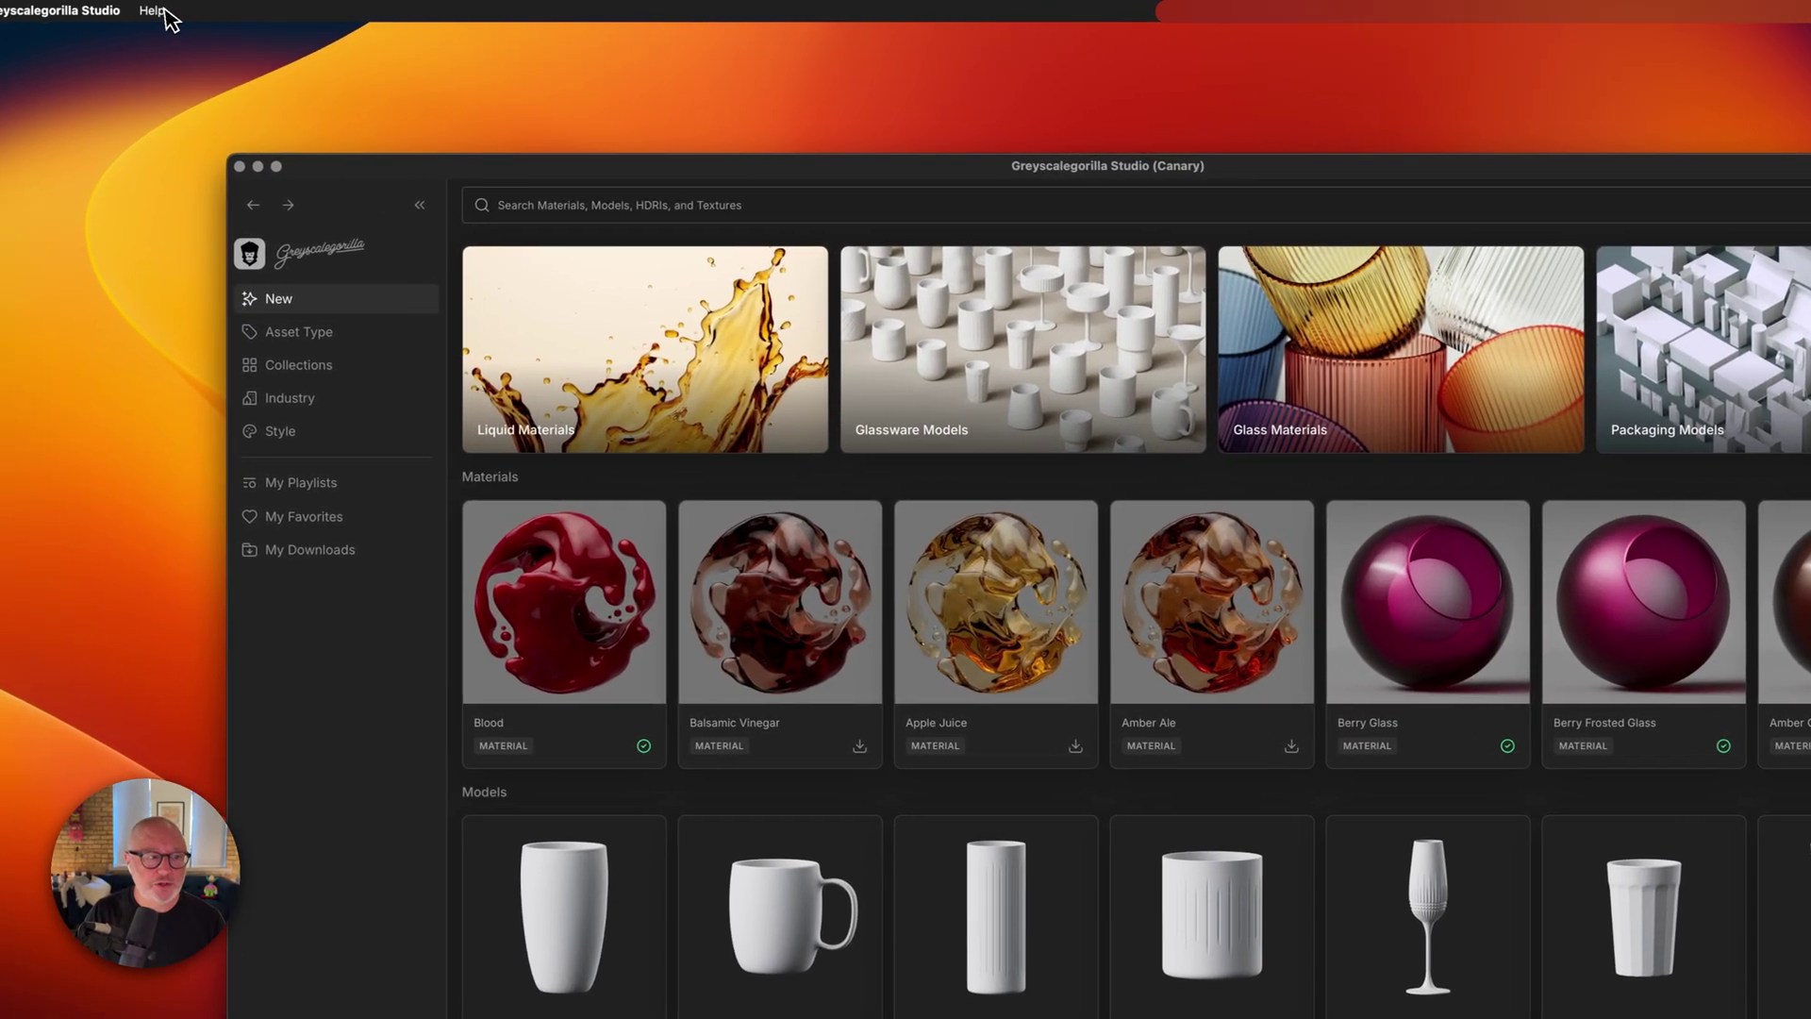
{"action": "left_click", "coordinate": [166, 11]}
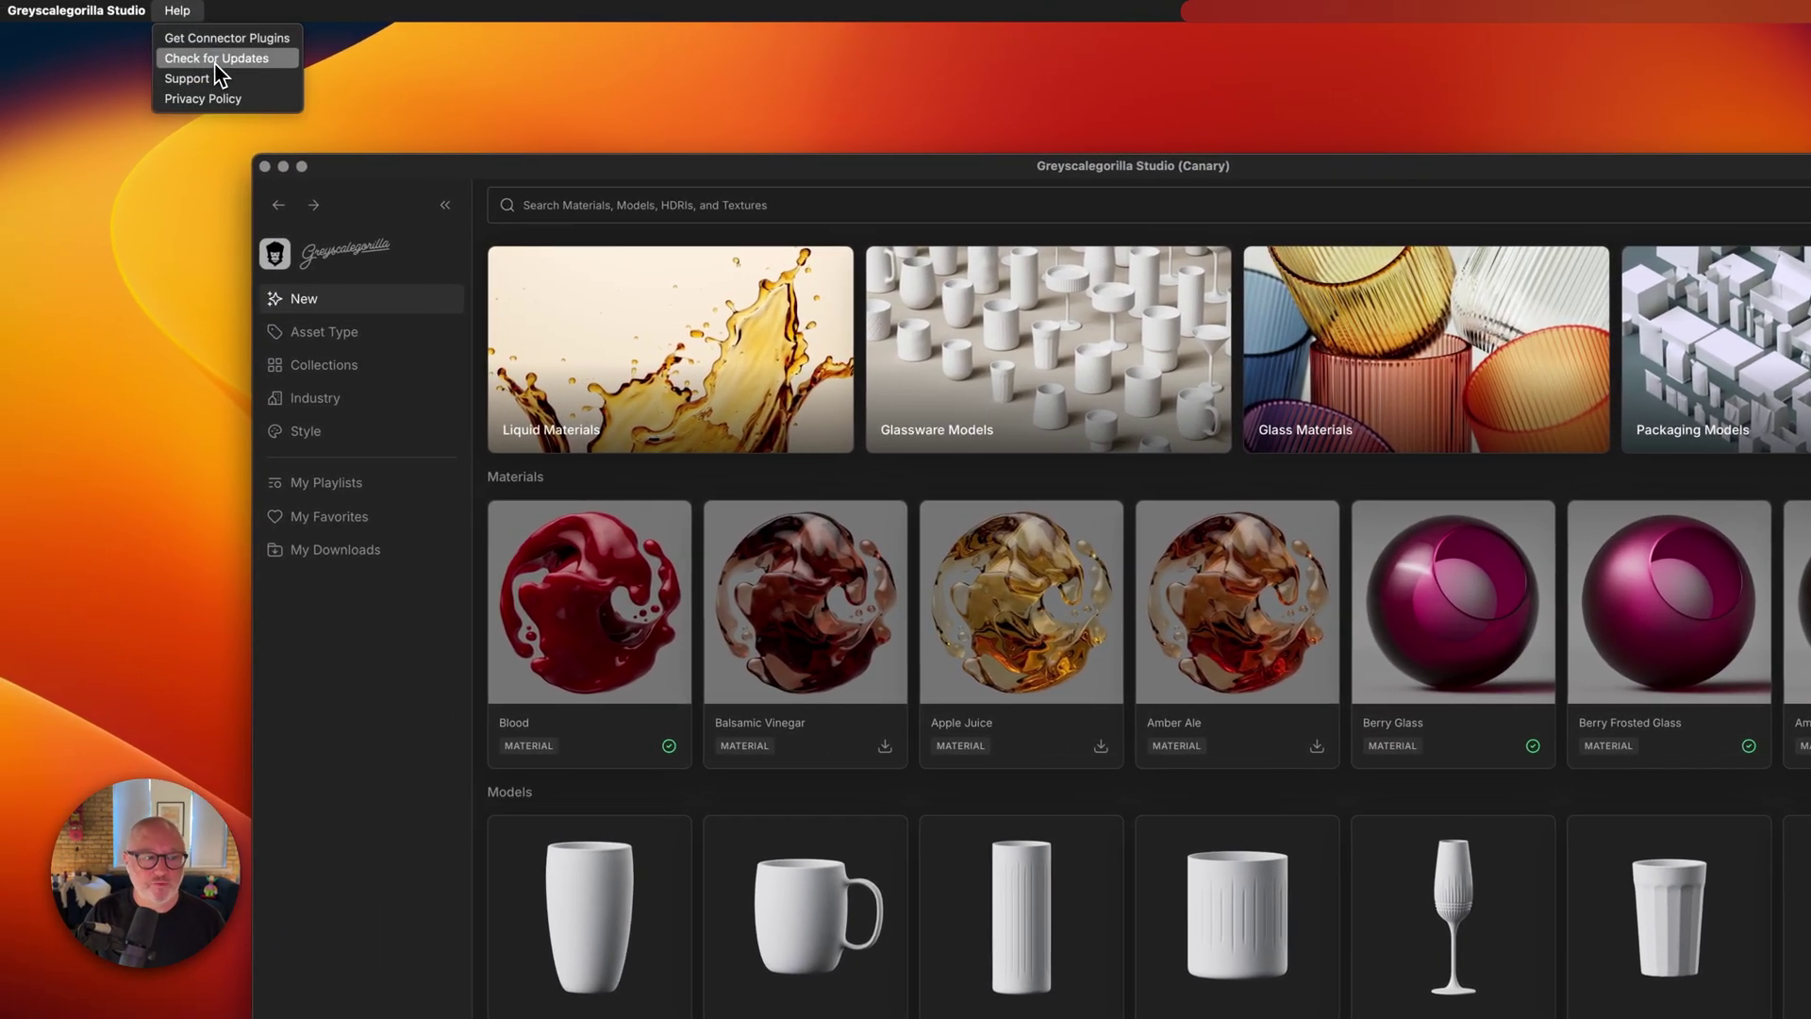
{"action": "left_click", "coordinate": [630, 170]}
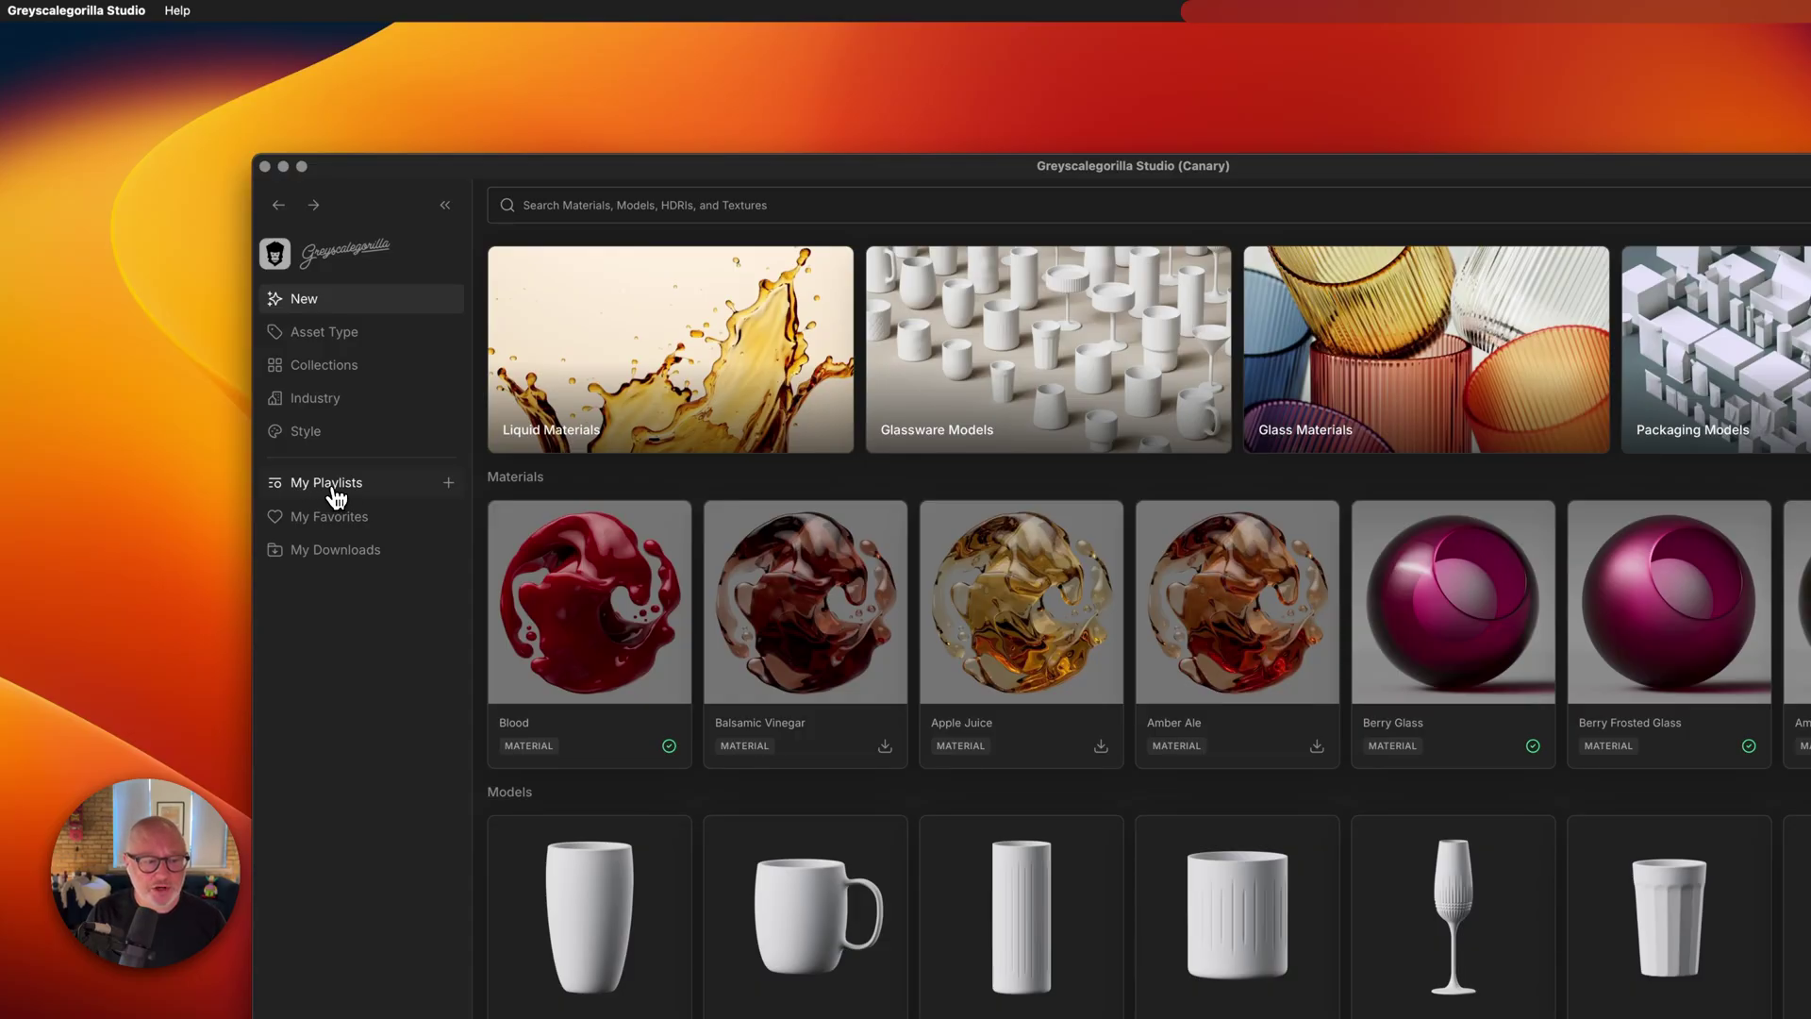
Add a playlist under My Playlists named 'Fake Project'.
{"action": "left_click", "coordinate": [448, 482]}
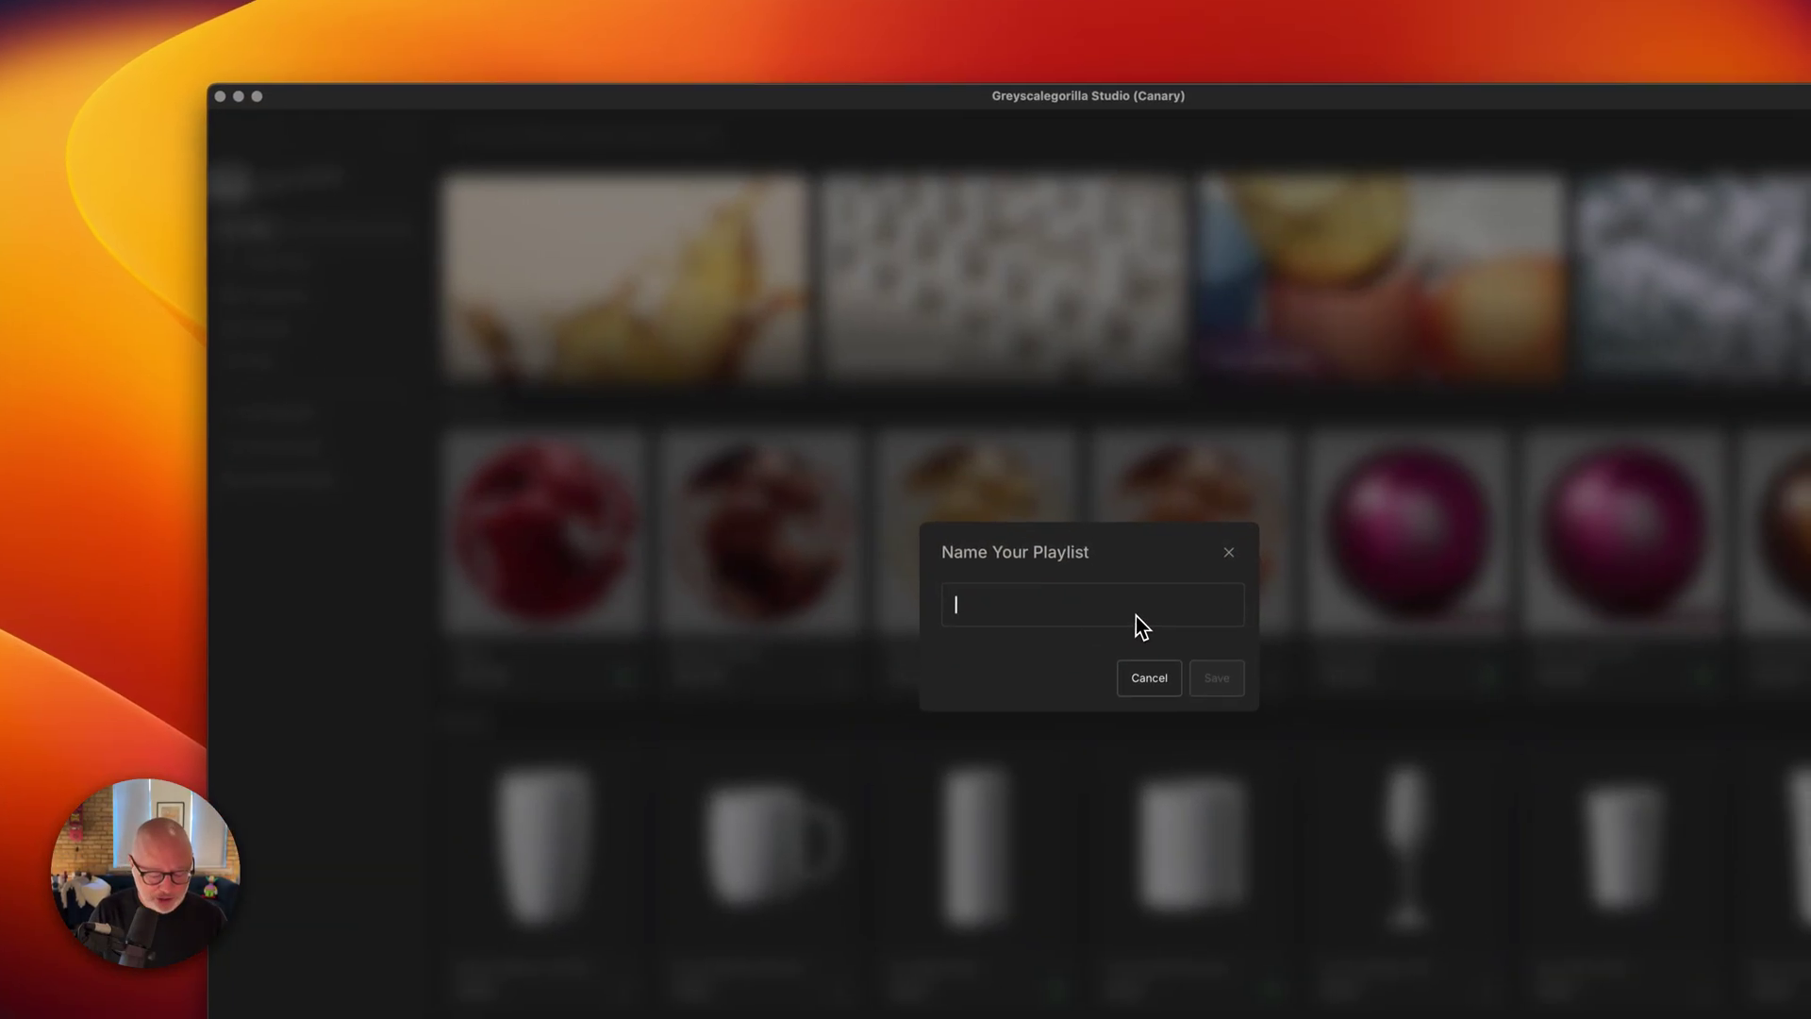
{"action": "type", "text": "Fake Projec"}
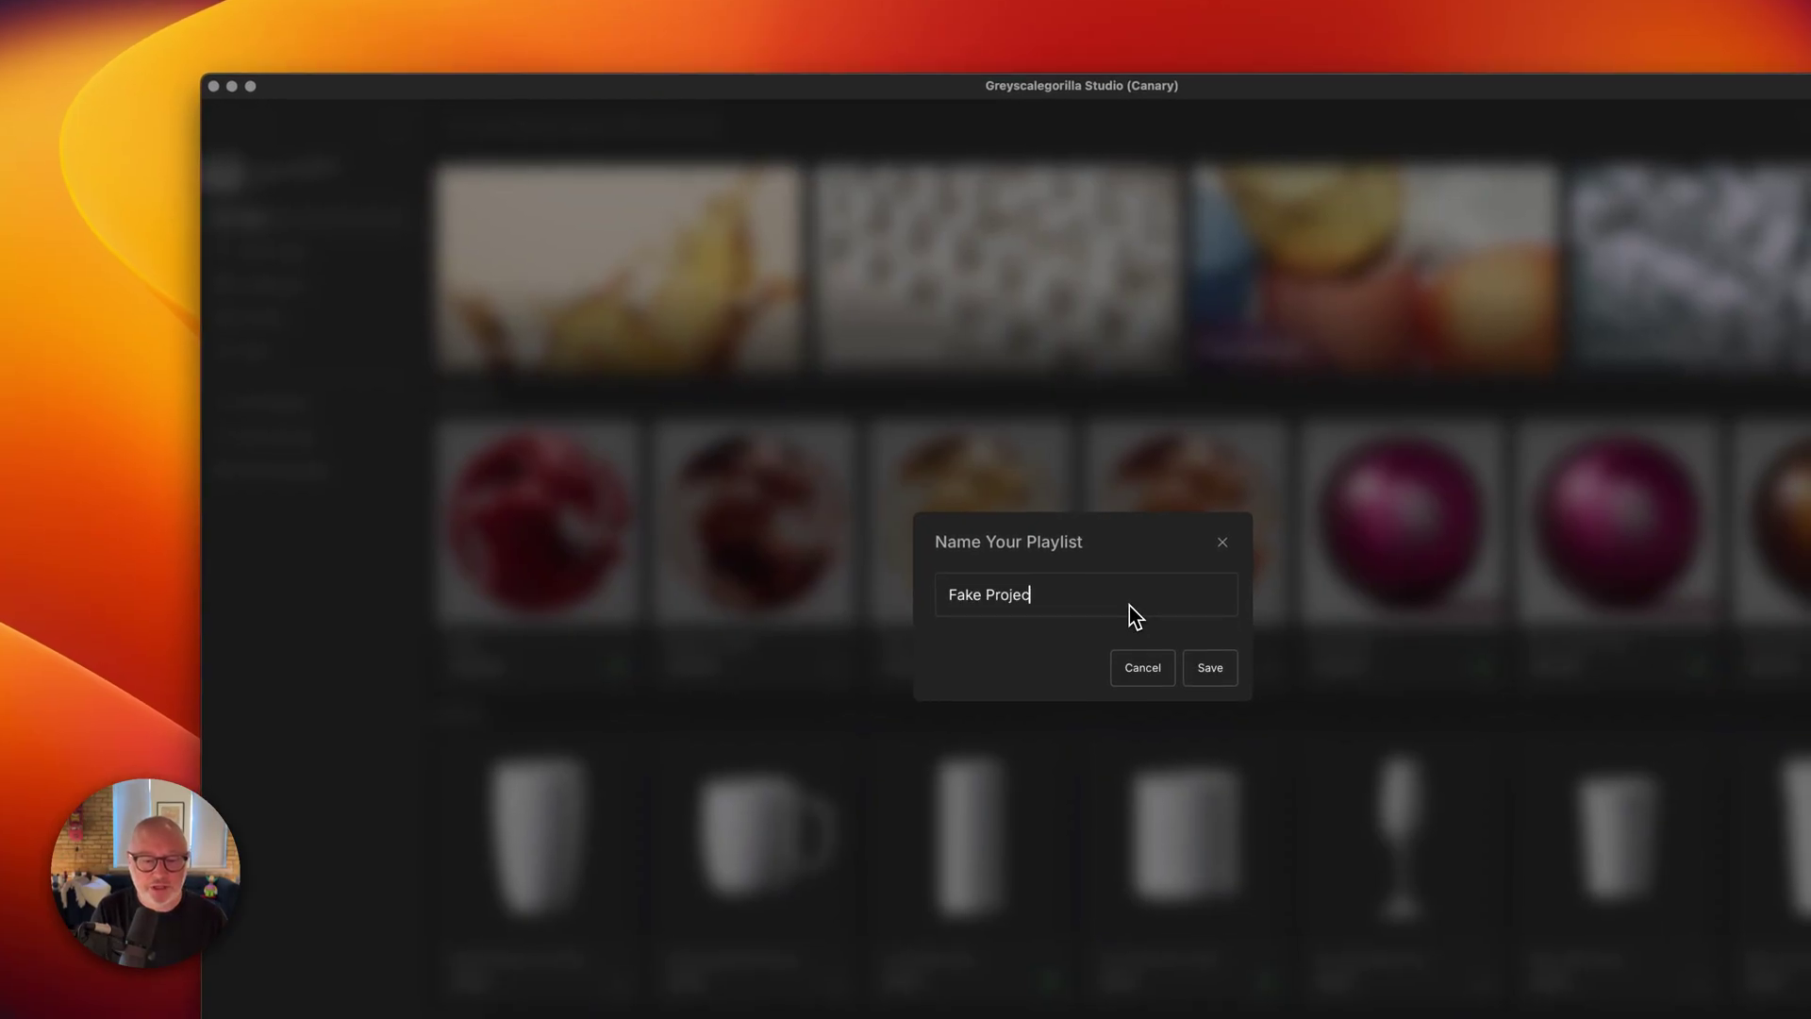
{"action": "type", "text": "t"}
{"action": "key", "text": "Return"}
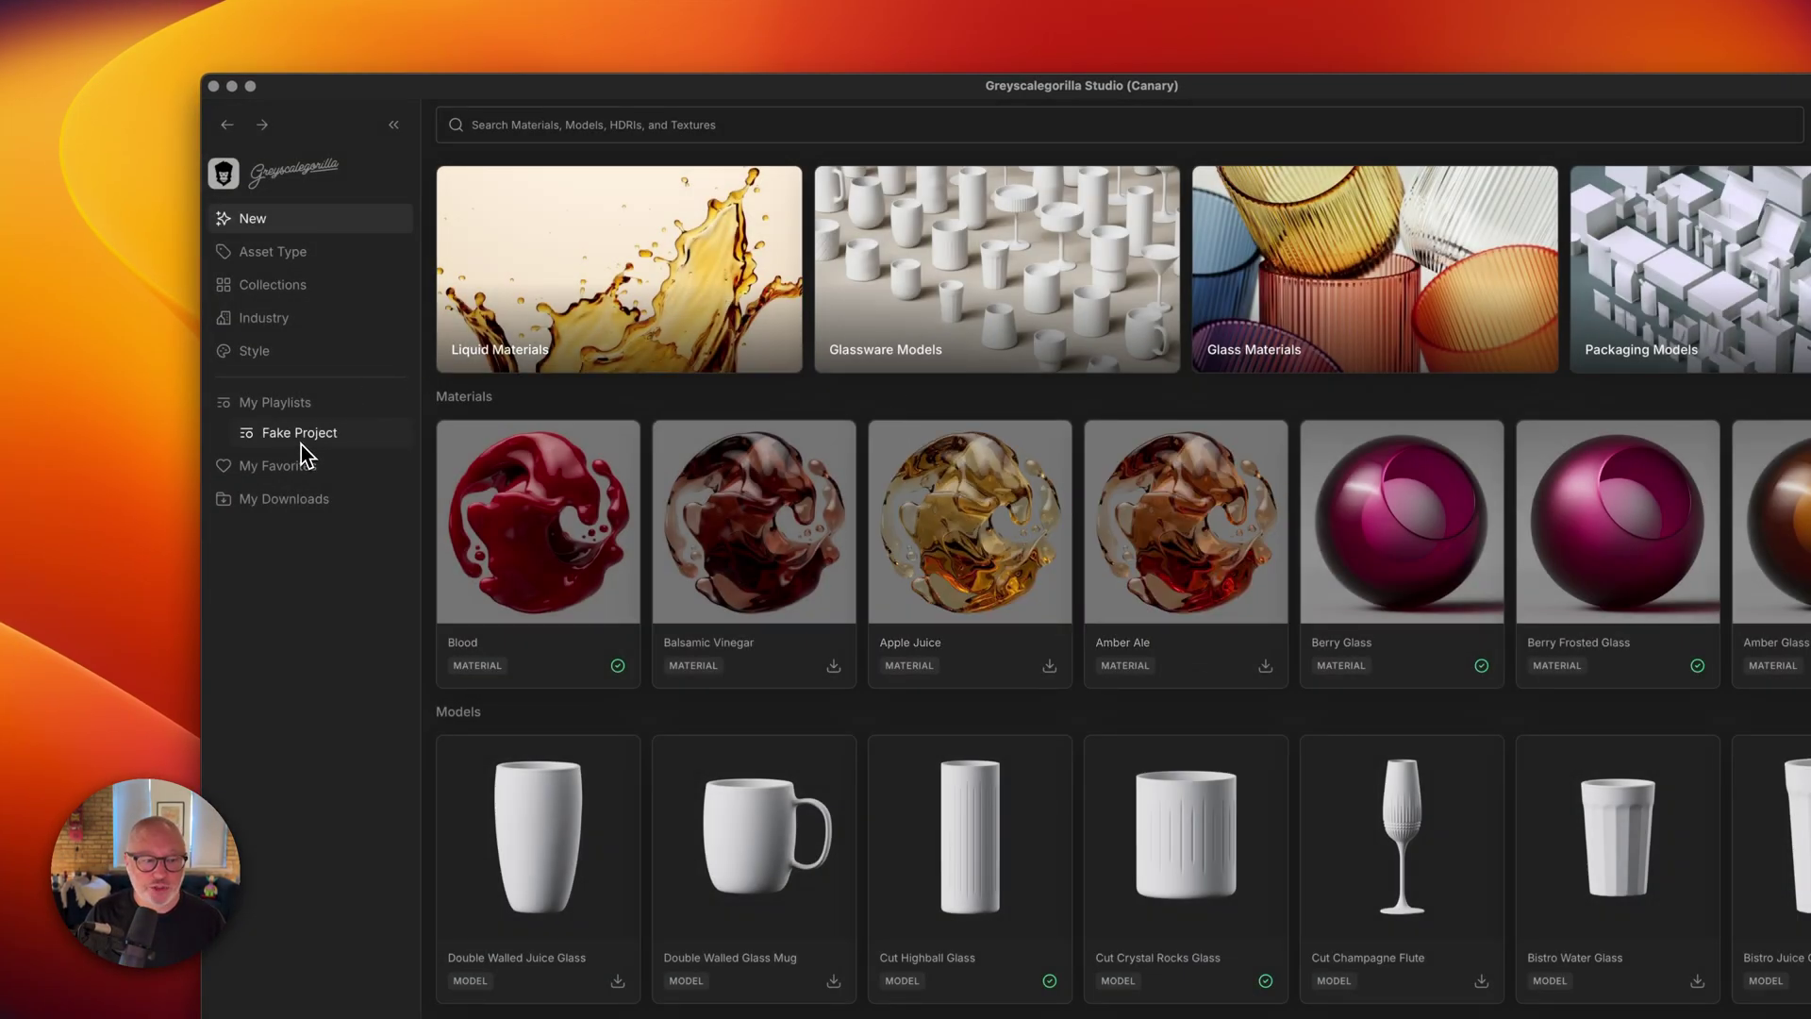
Browse the Materials collections and open Packaging Materials.
{"action": "left_click", "coordinate": [288, 287]}
{"action": "left_click", "coordinate": [270, 350]}
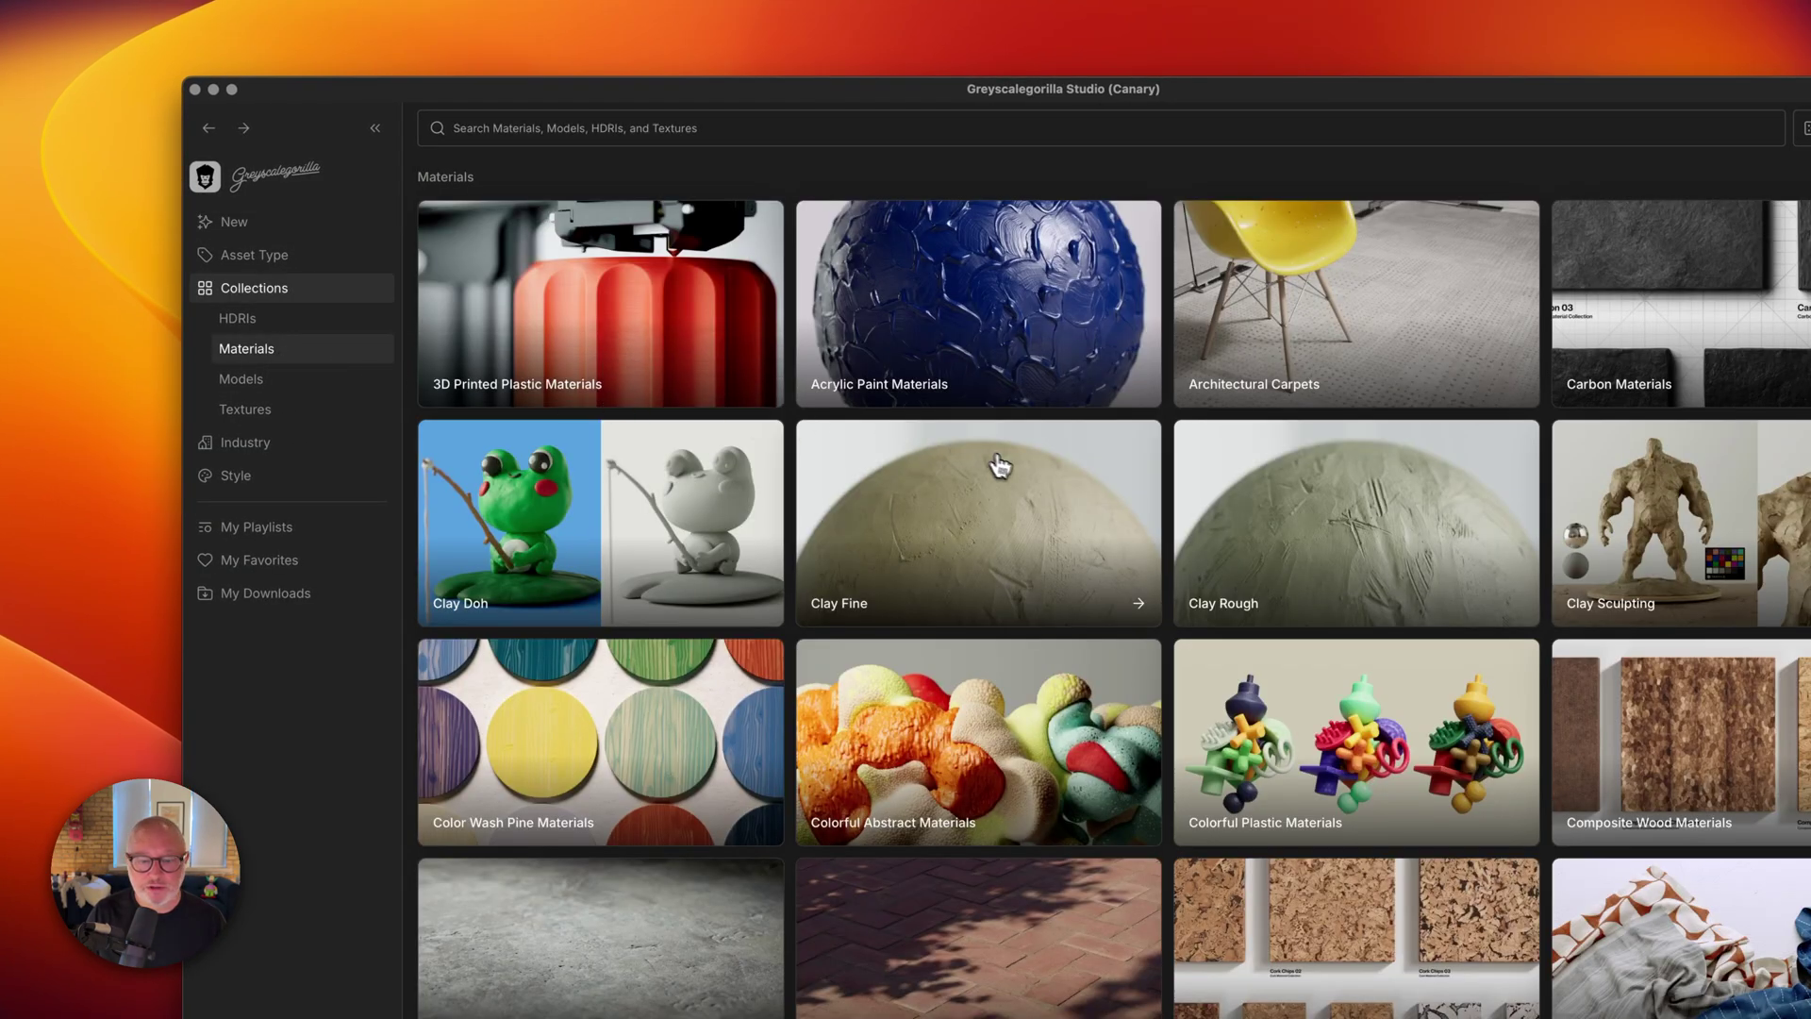
{"action": "scroll", "coordinate": [1400, 563], "scroll_direction": "down", "scroll_amount": 15}
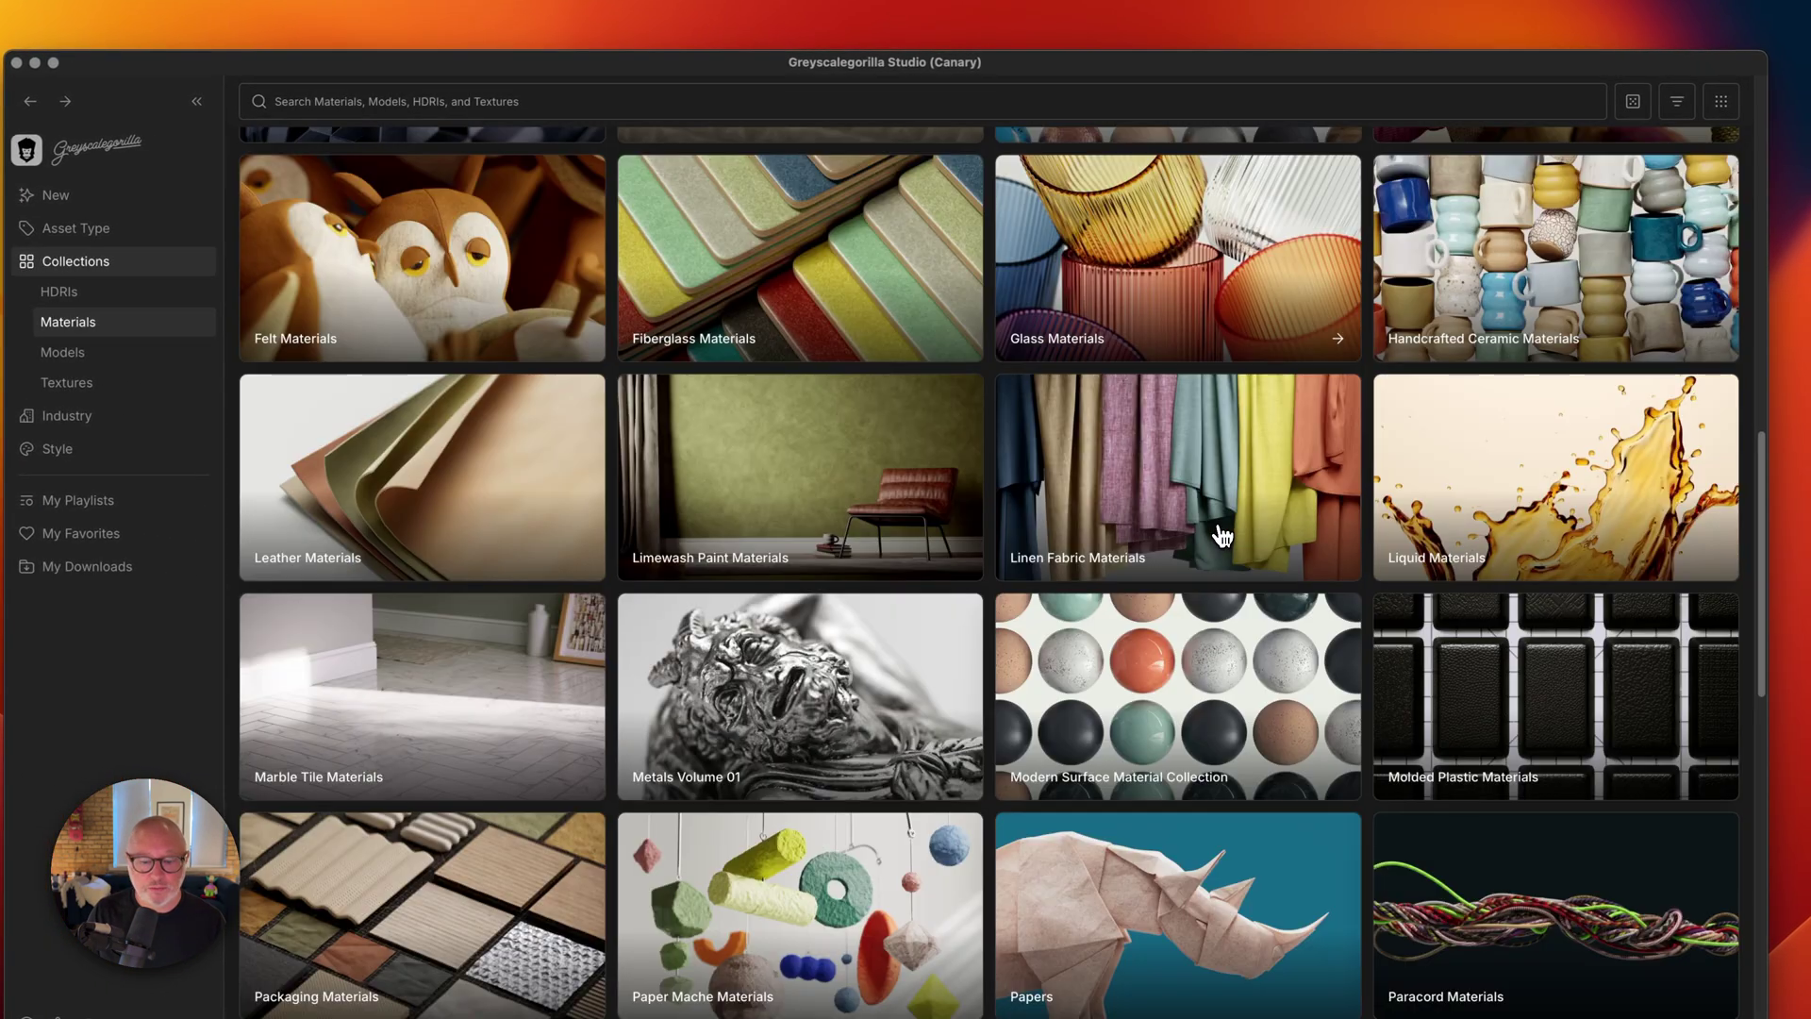
{"action": "scroll", "coordinate": [1222, 535], "scroll_direction": "down", "scroll_amount": 5}
{"action": "left_click", "coordinate": [547, 555]}
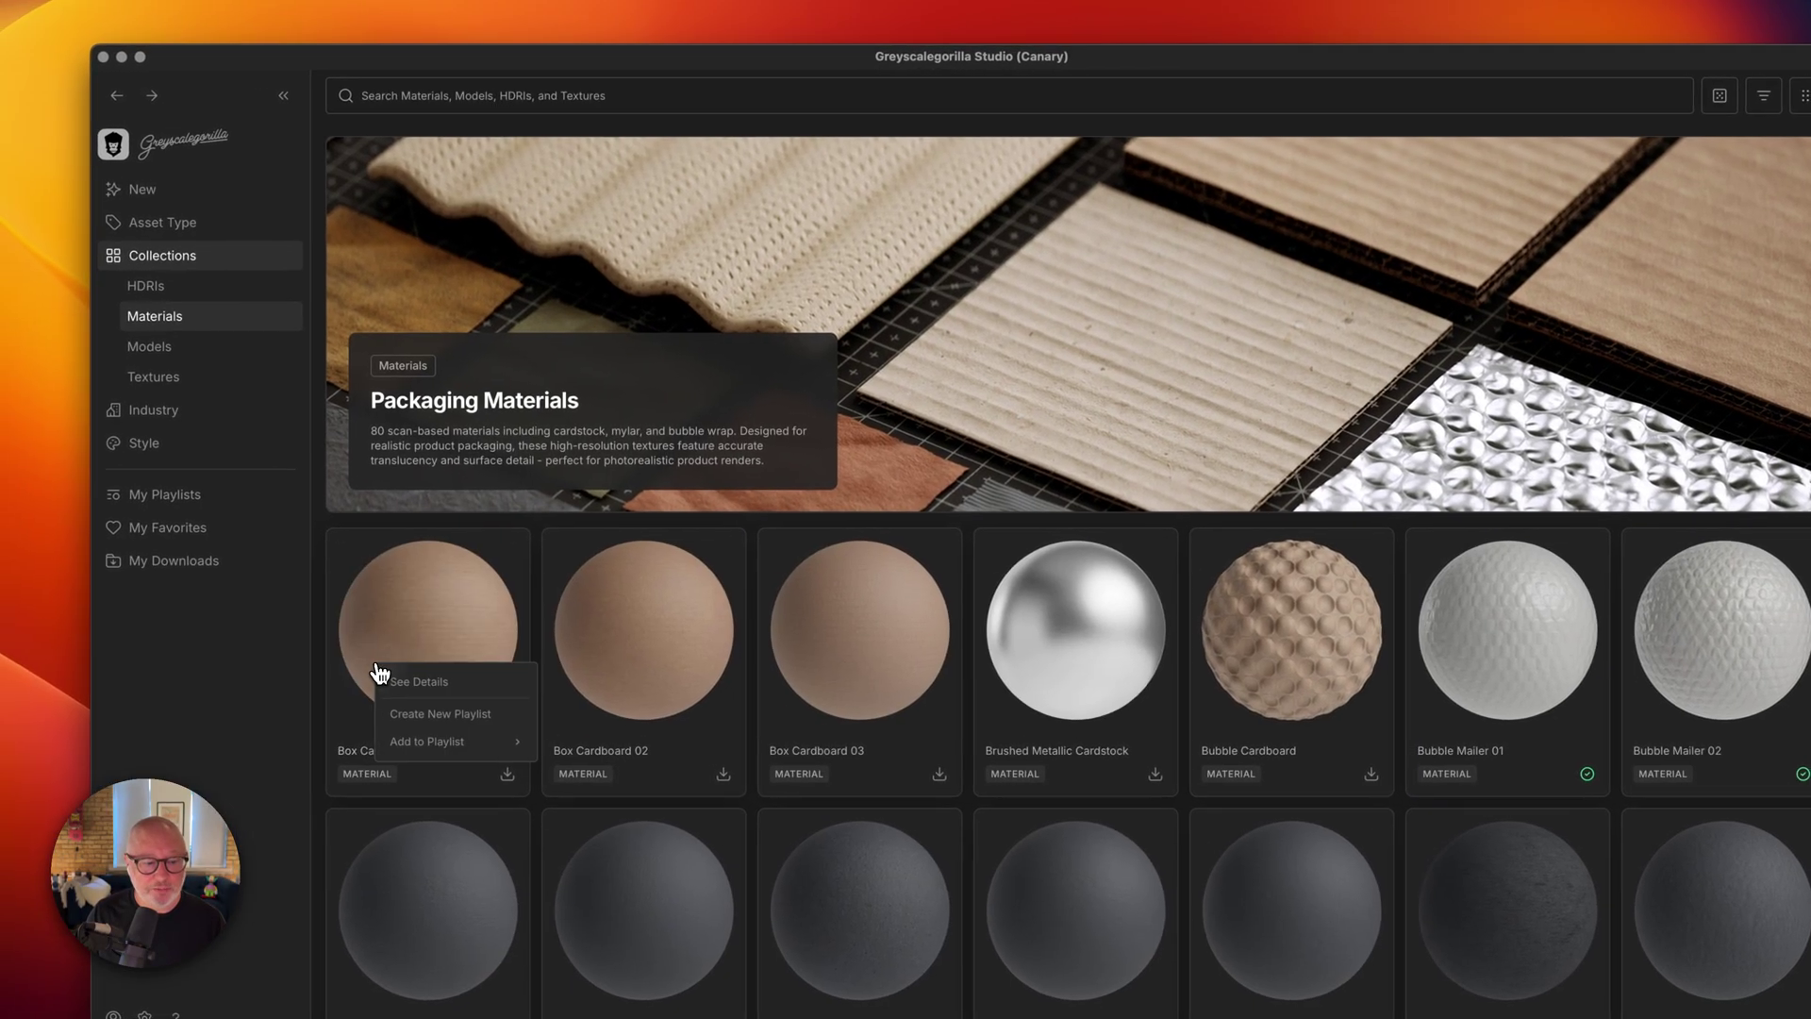
Add Box Cardboard 01 and Box Cardboard 02 to Fake Project, then return to the collections.
{"action": "right_click", "coordinate": [286, 676]}
{"action": "mouse_move", "coordinate": [343, 750]}
{"action": "mouse_move", "coordinate": [451, 739]}
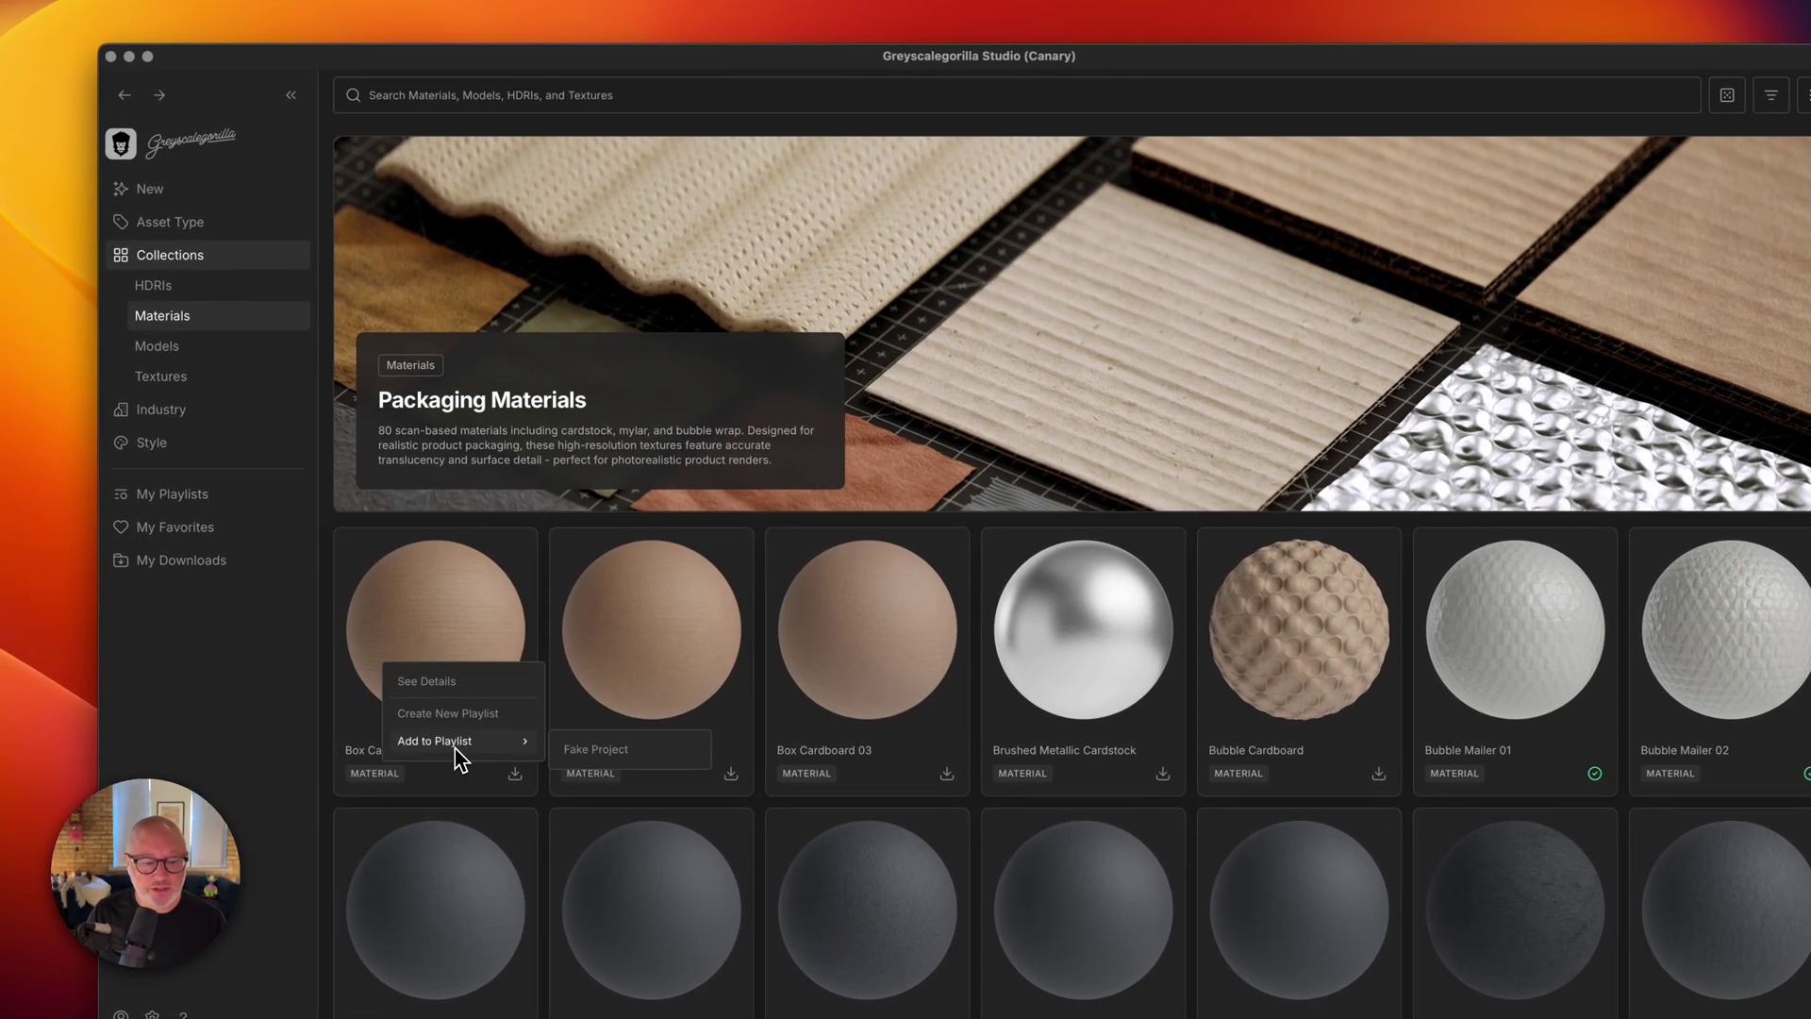
{"action": "left_click", "coordinate": [604, 750]}
{"action": "right_click", "coordinate": [647, 638]}
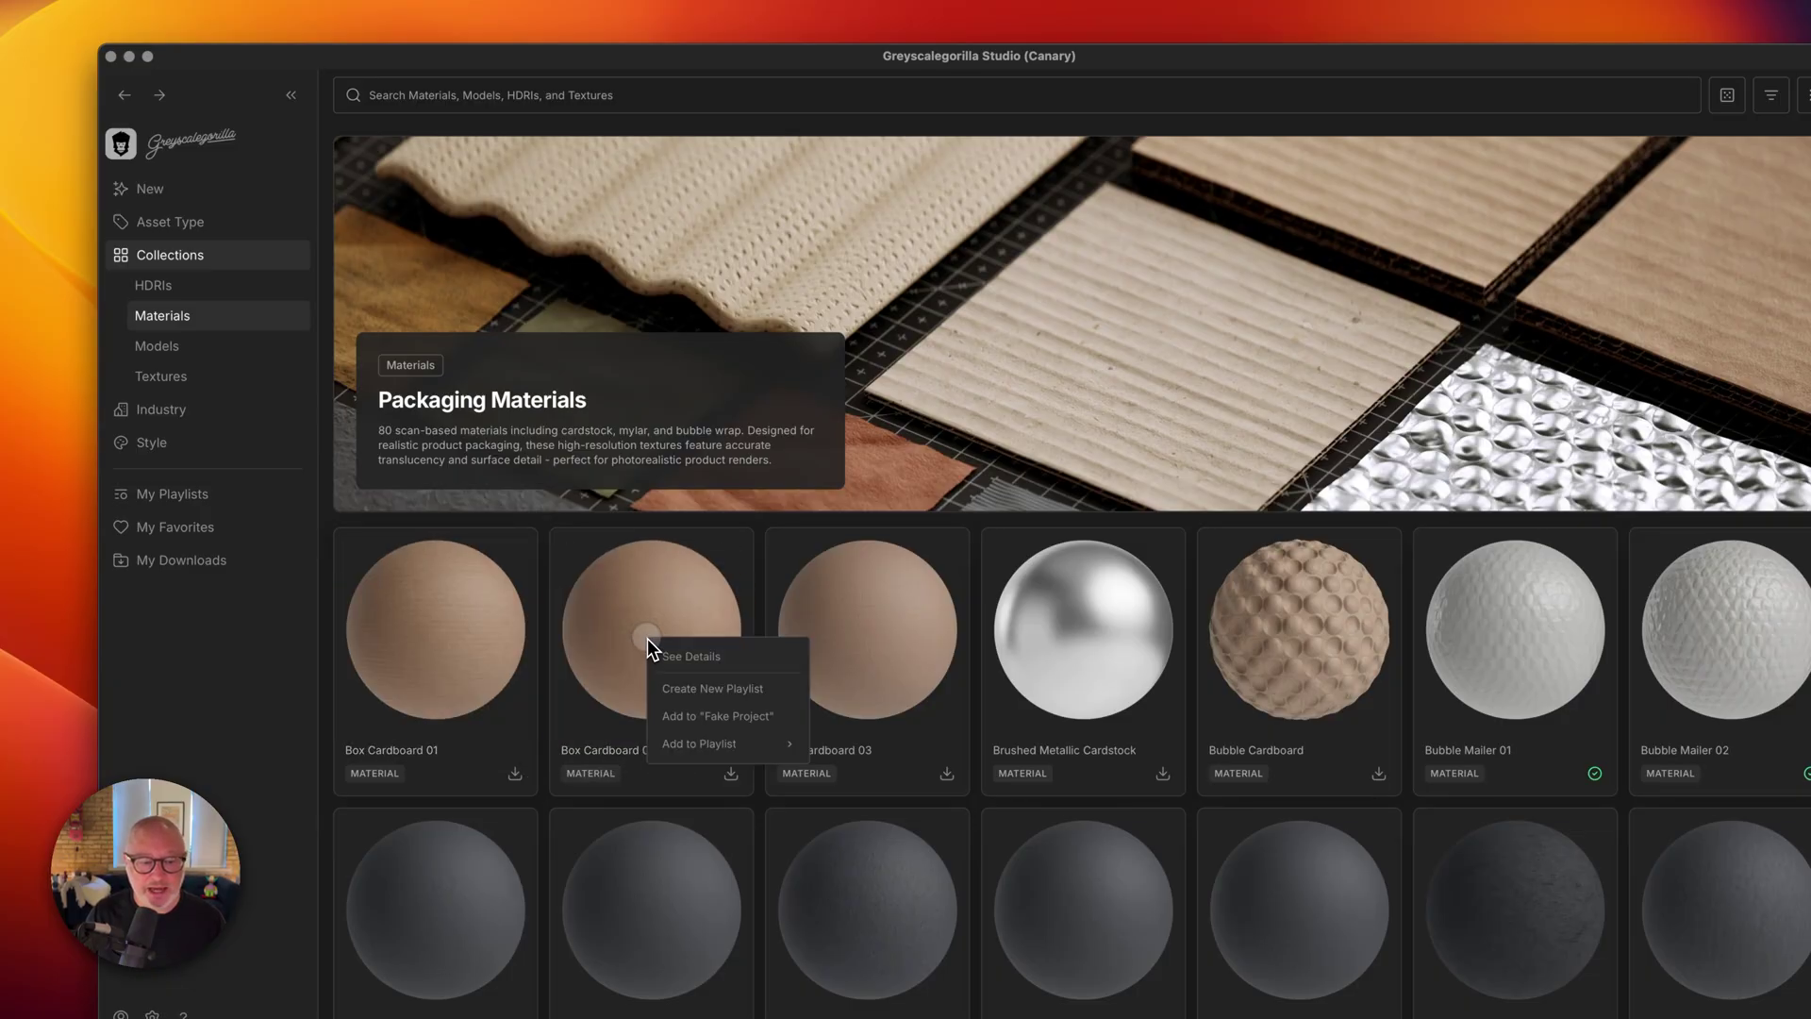
{"action": "mouse_move", "coordinate": [700, 735]}
{"action": "left_click", "coordinate": [849, 750]}
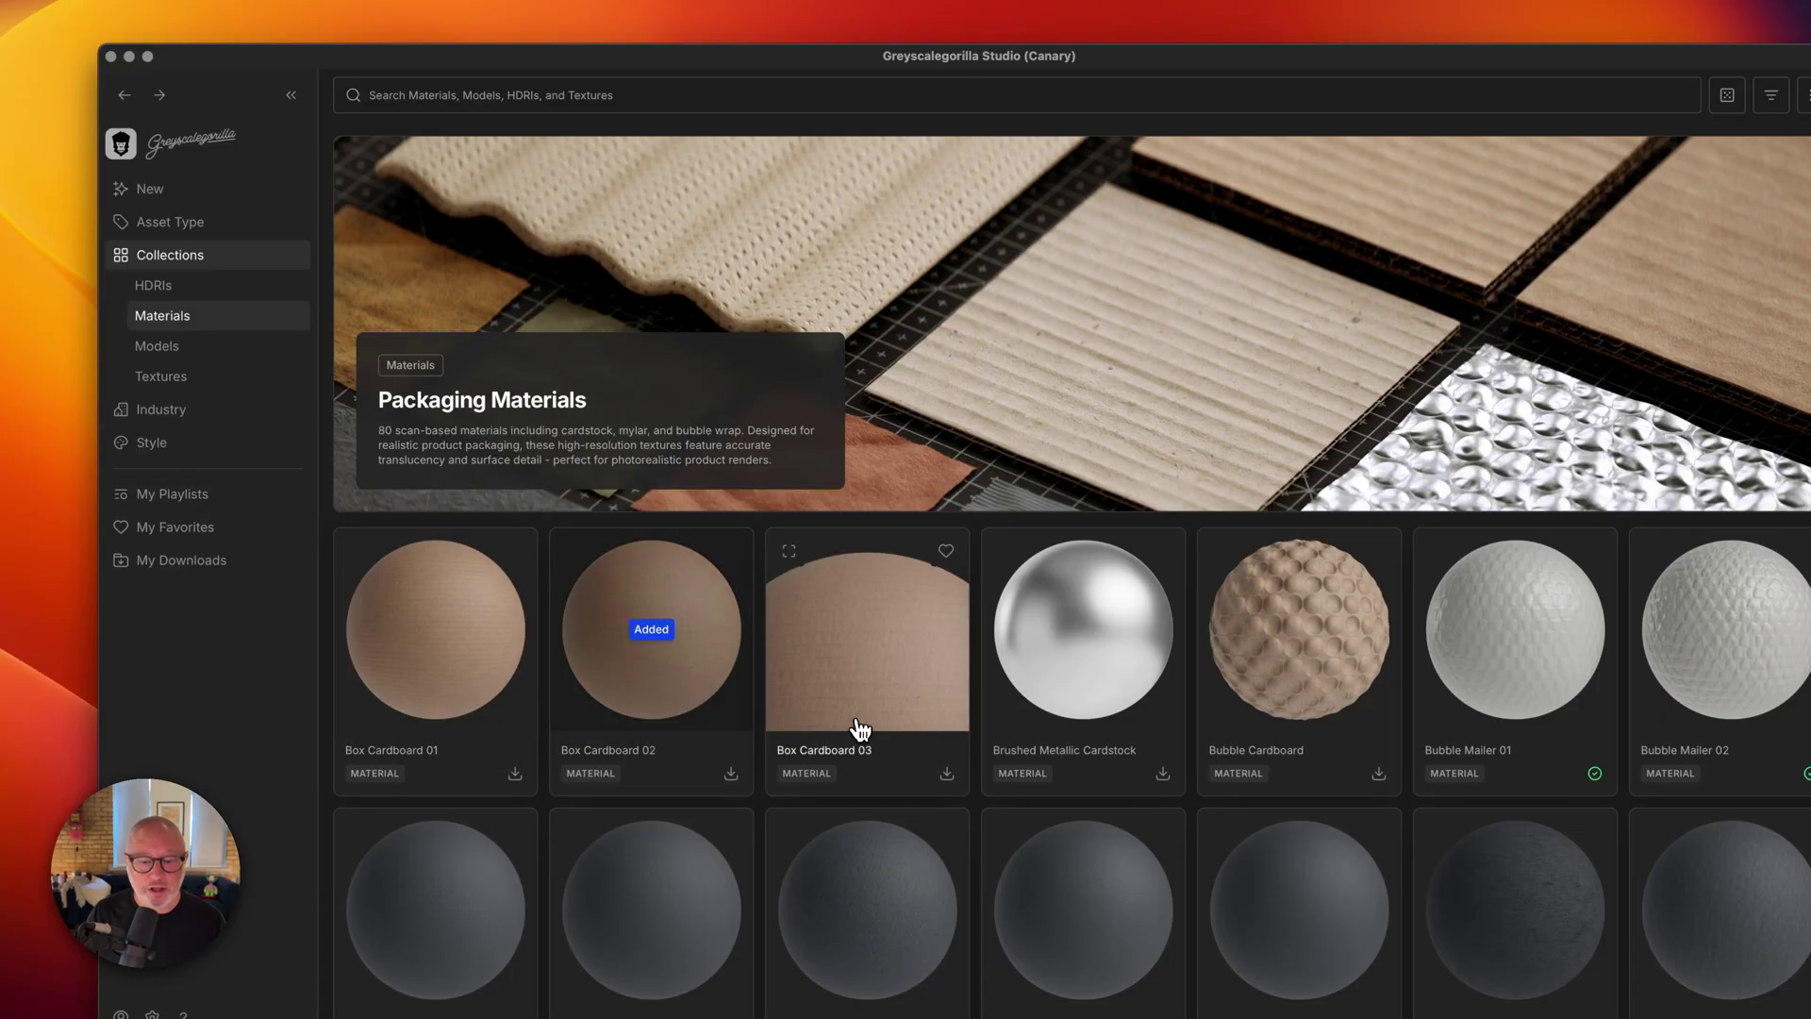
{"action": "key", "text": "super+bracketleft"}
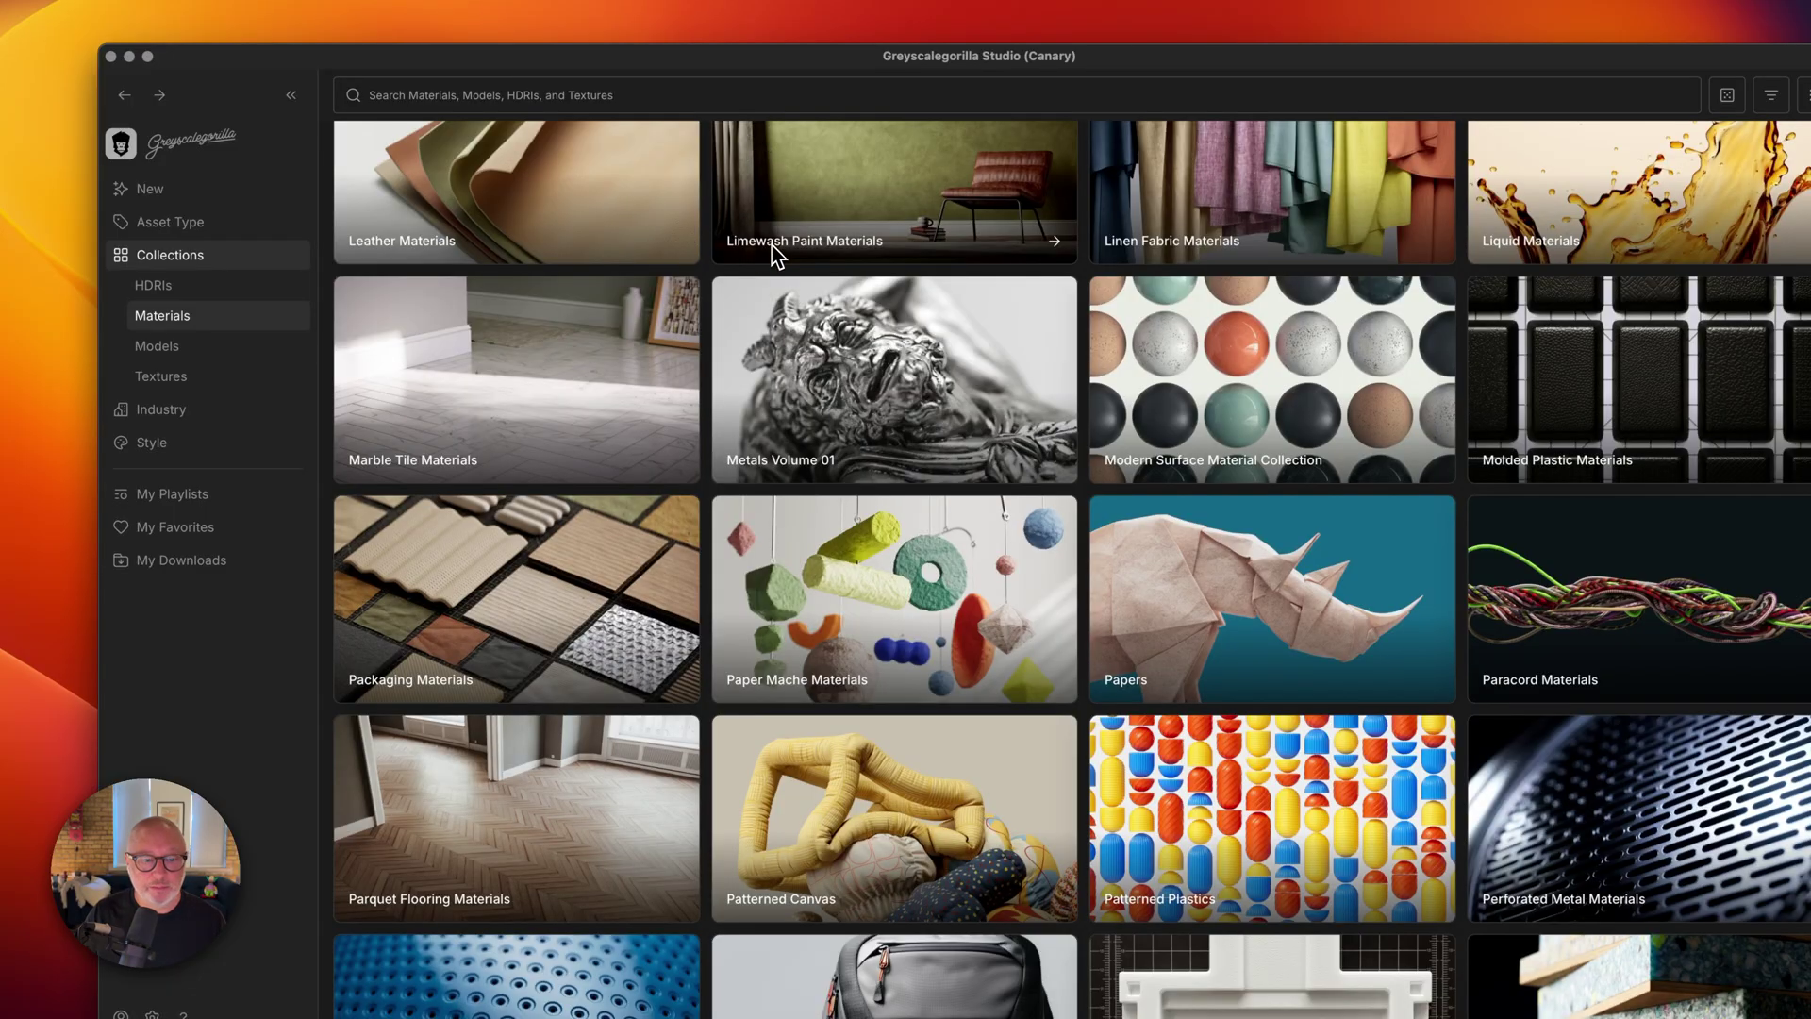
Open Metals Volume 01 and add Aluminum Corroded 01 to the Fake Project playlist.
{"action": "left_click", "coordinate": [968, 370]}
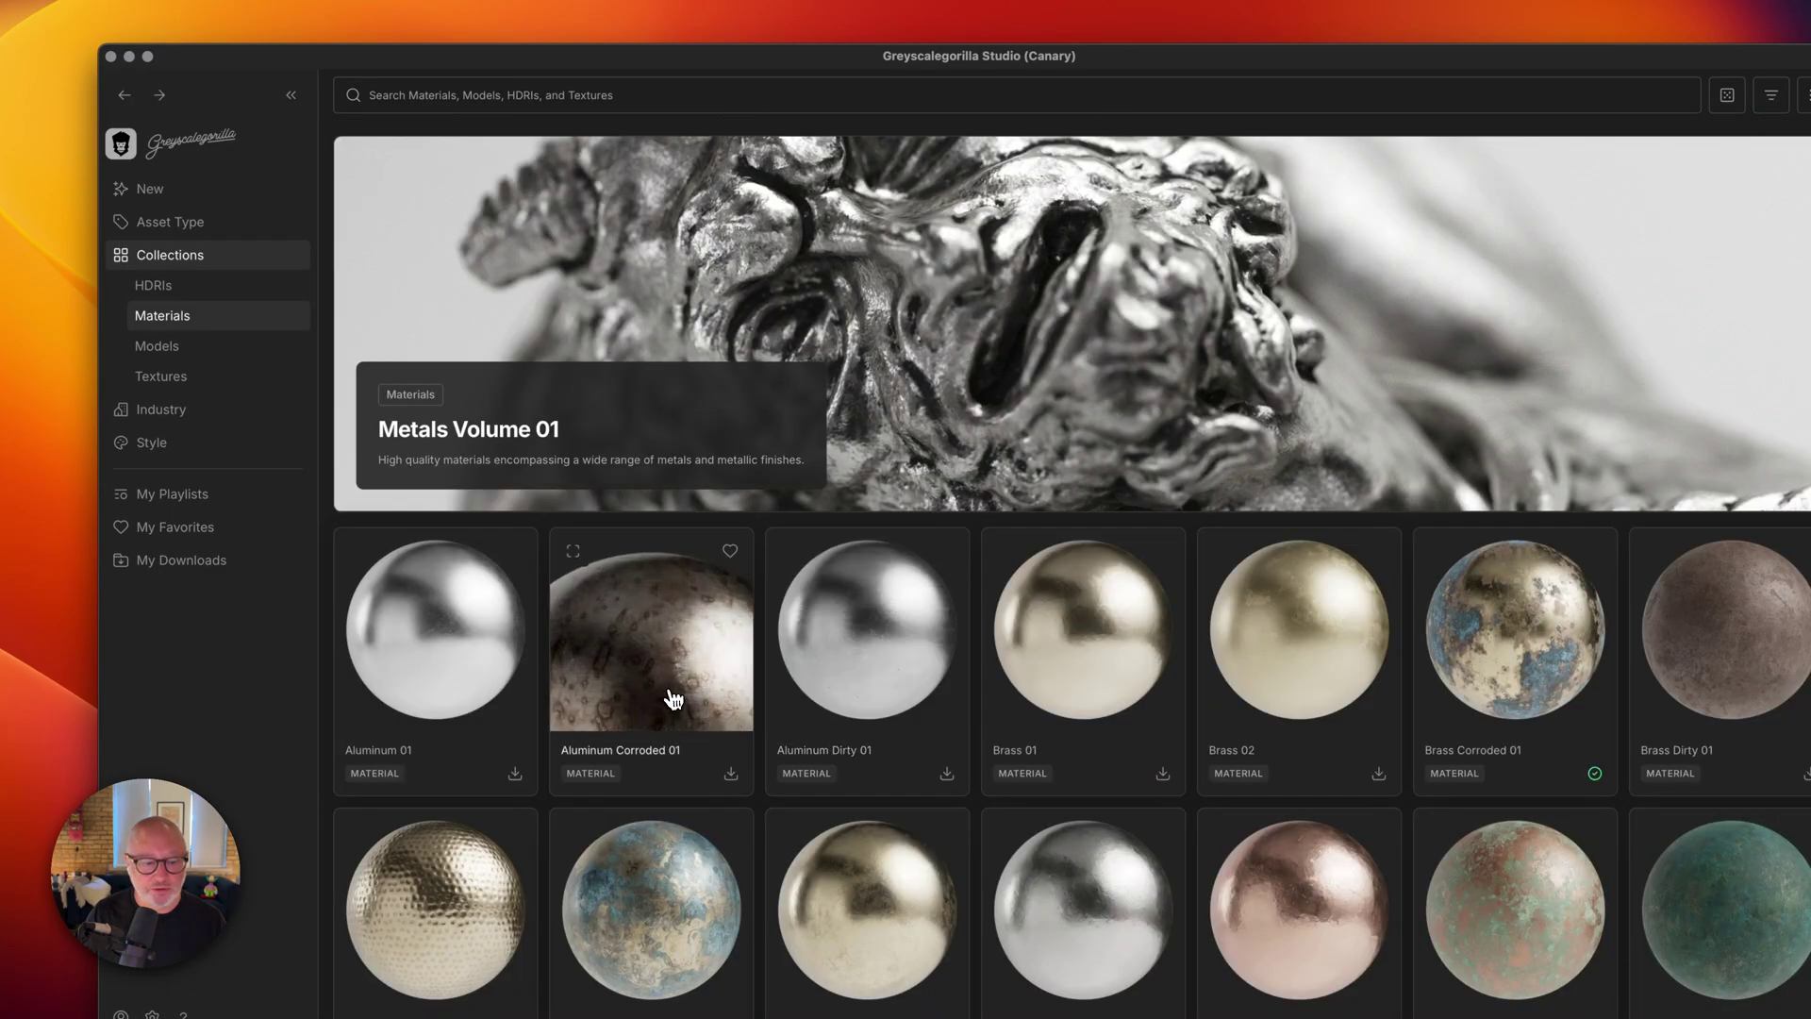
{"action": "right_click", "coordinate": [672, 698]}
{"action": "mouse_move", "coordinate": [748, 800]}
{"action": "left_click", "coordinate": [863, 802]}
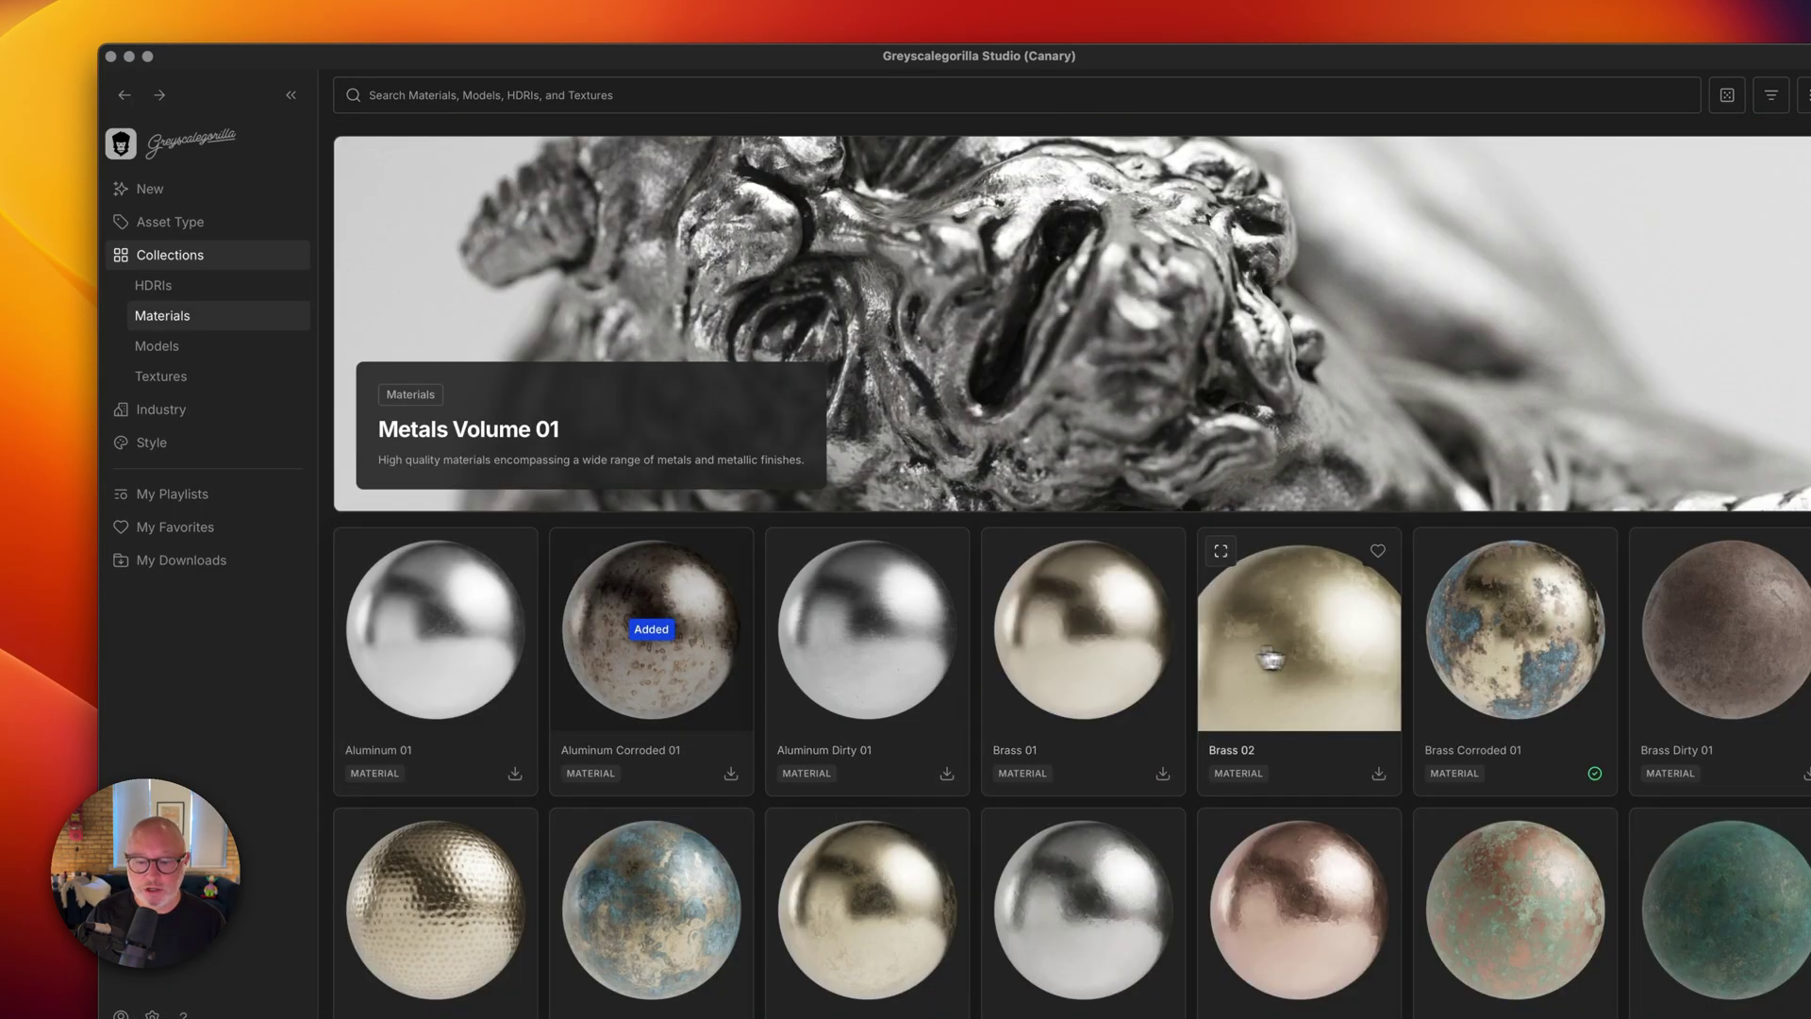
{"action": "right_click", "coordinate": [1509, 667]}
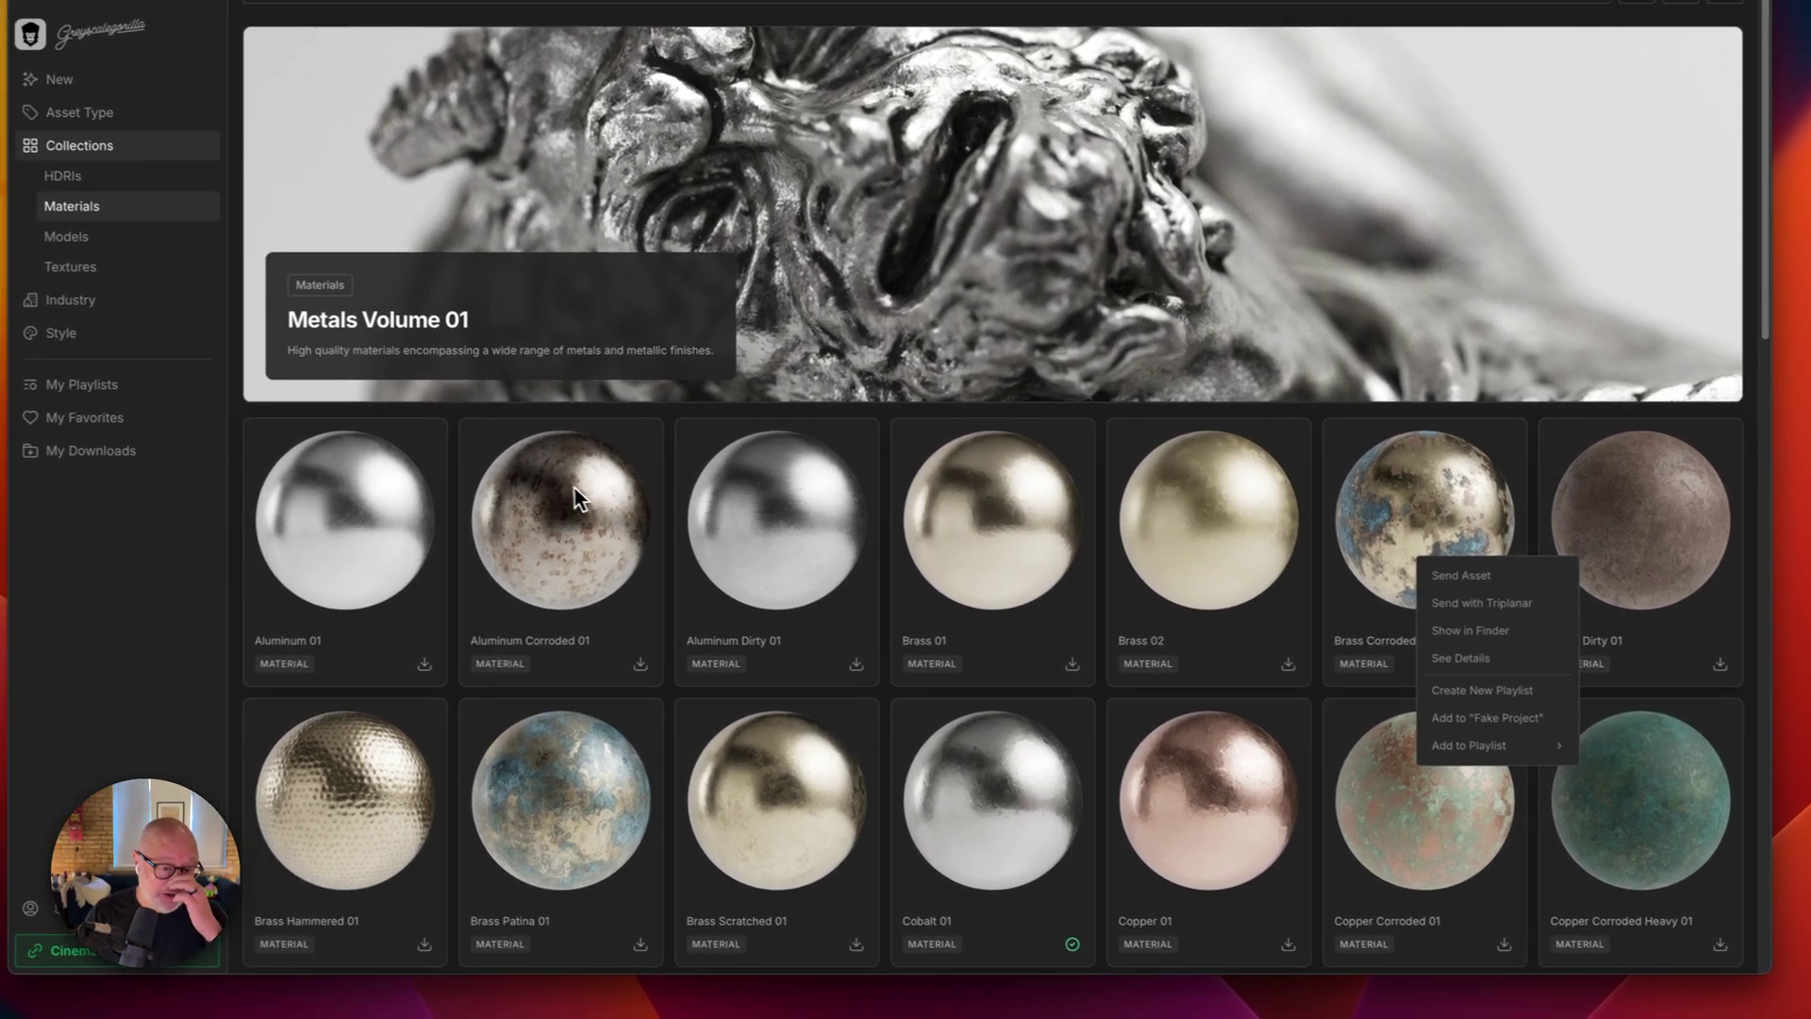
{"action": "right_click", "coordinate": [508, 477]}
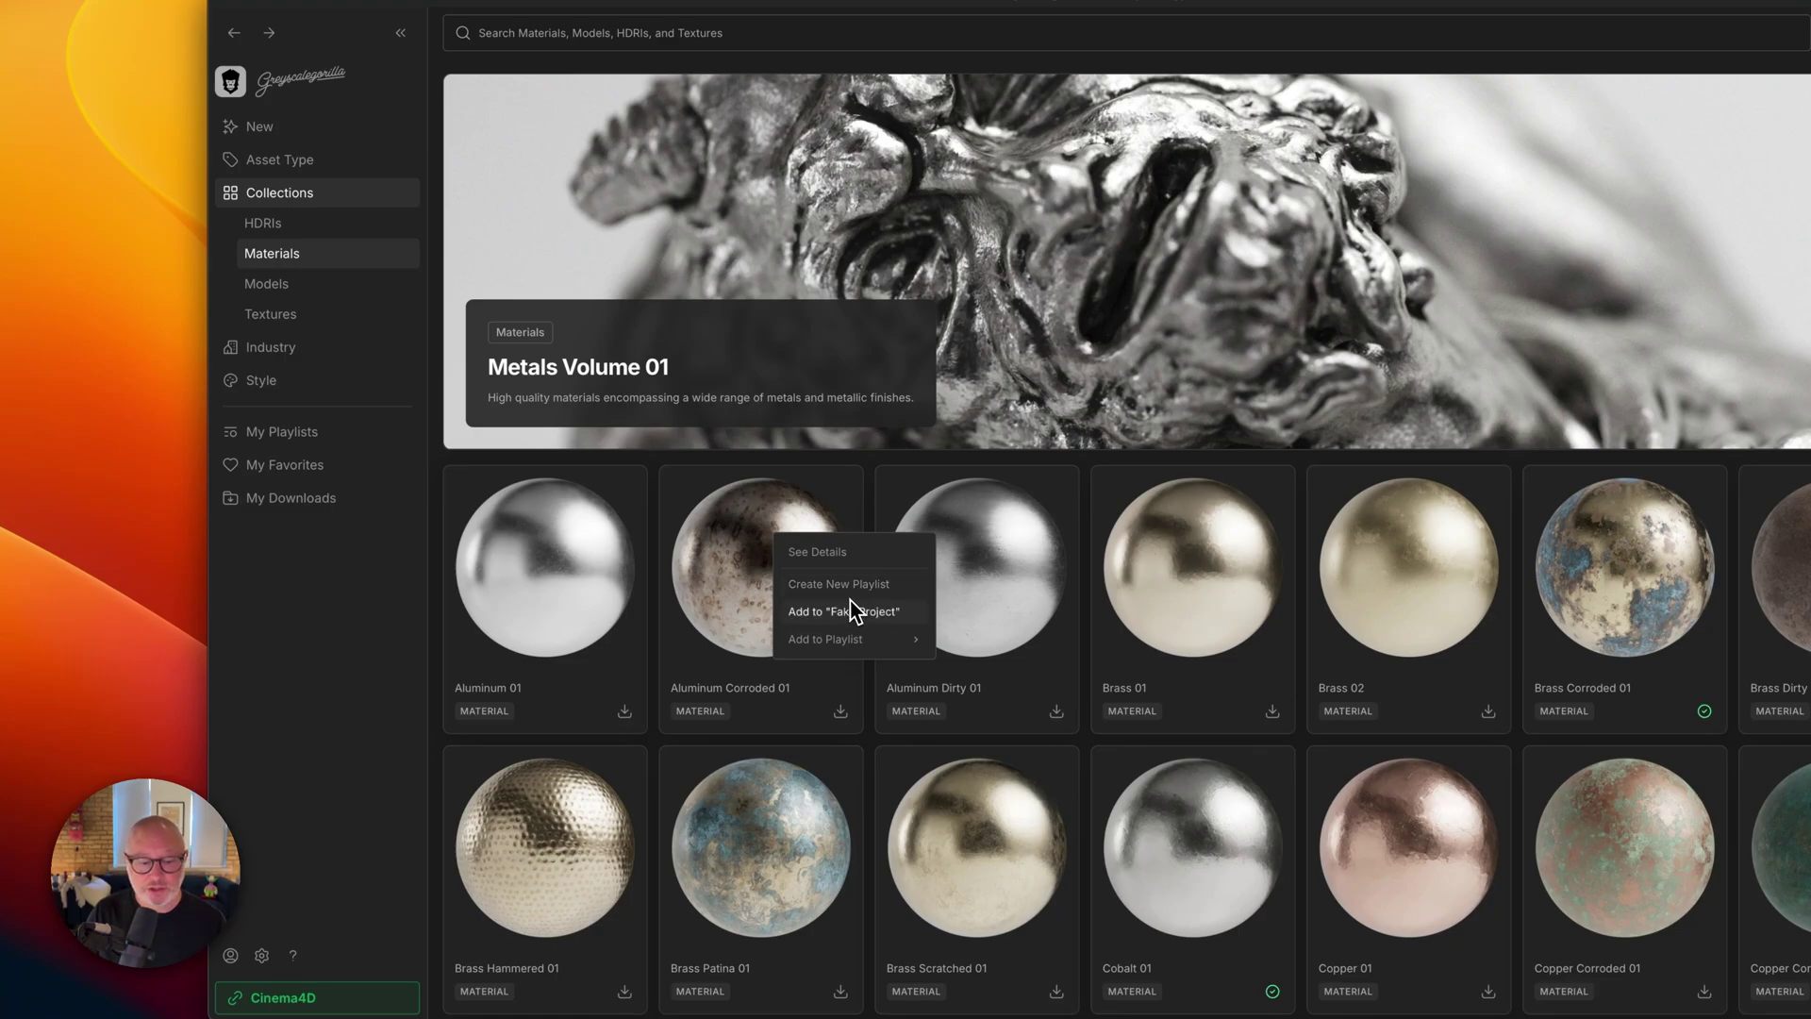
{"action": "mouse_move", "coordinate": [896, 641]}
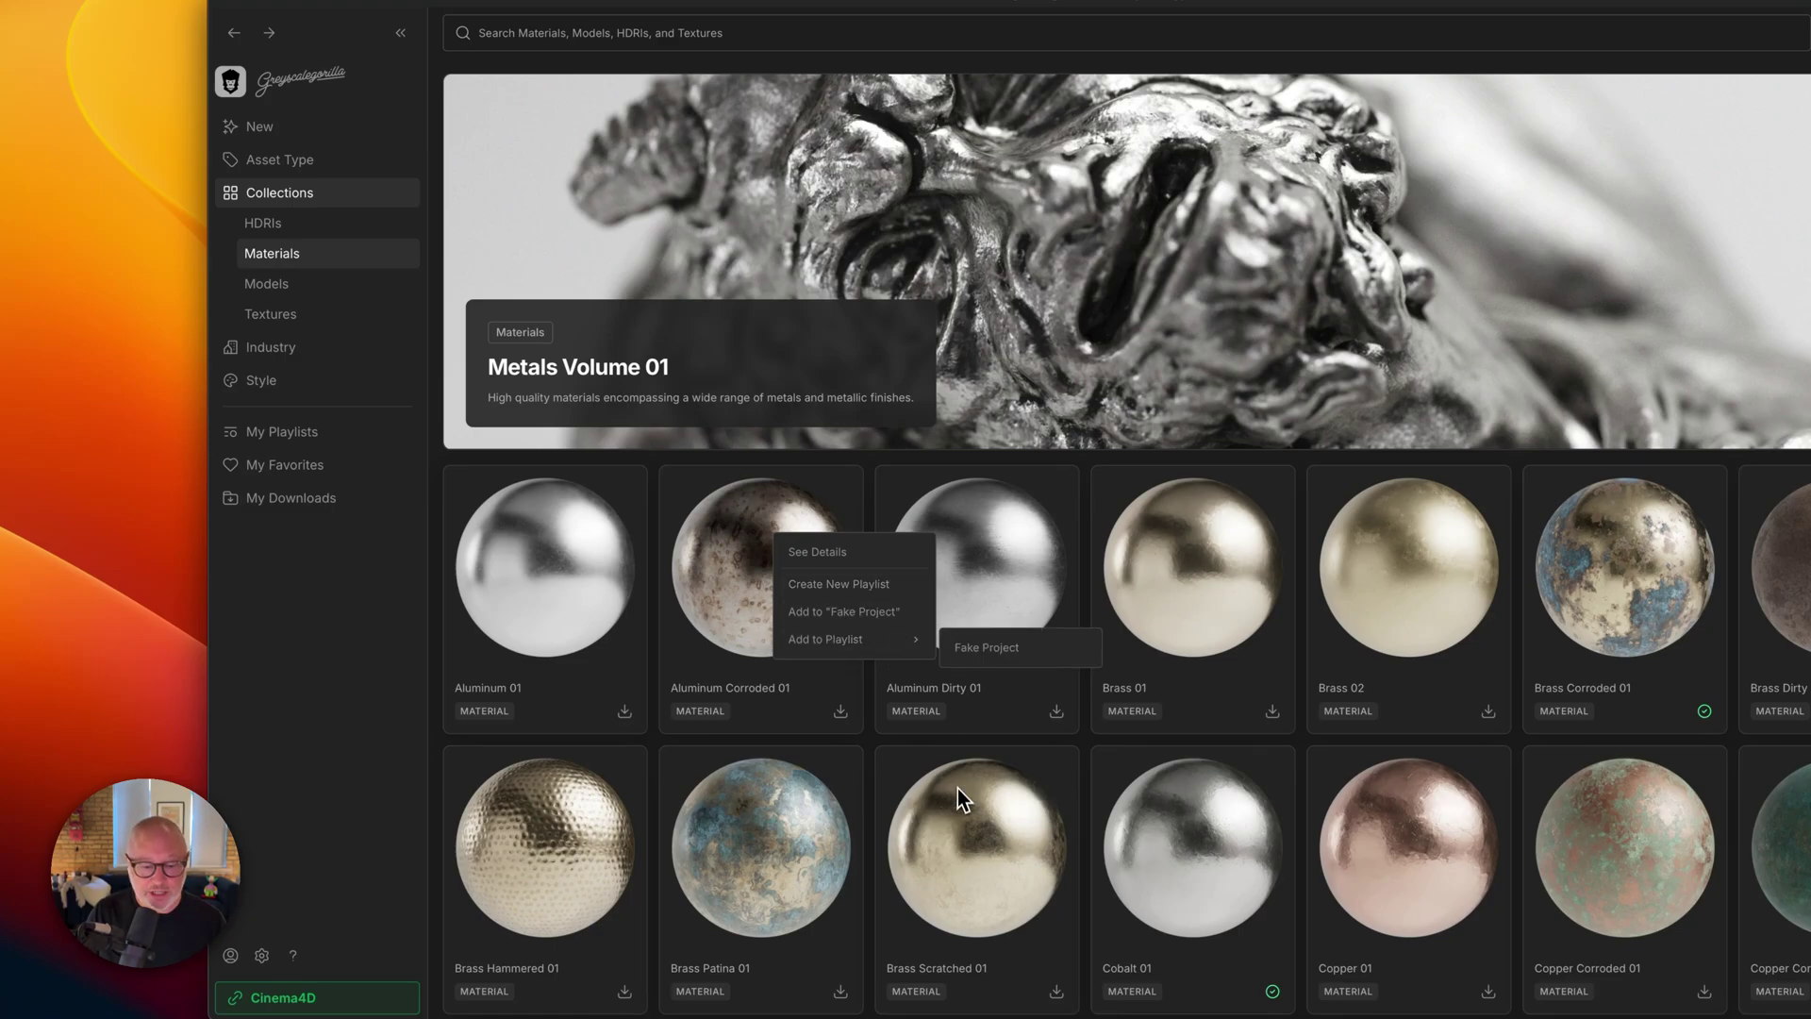
{"action": "left_click", "coordinate": [813, 613]}
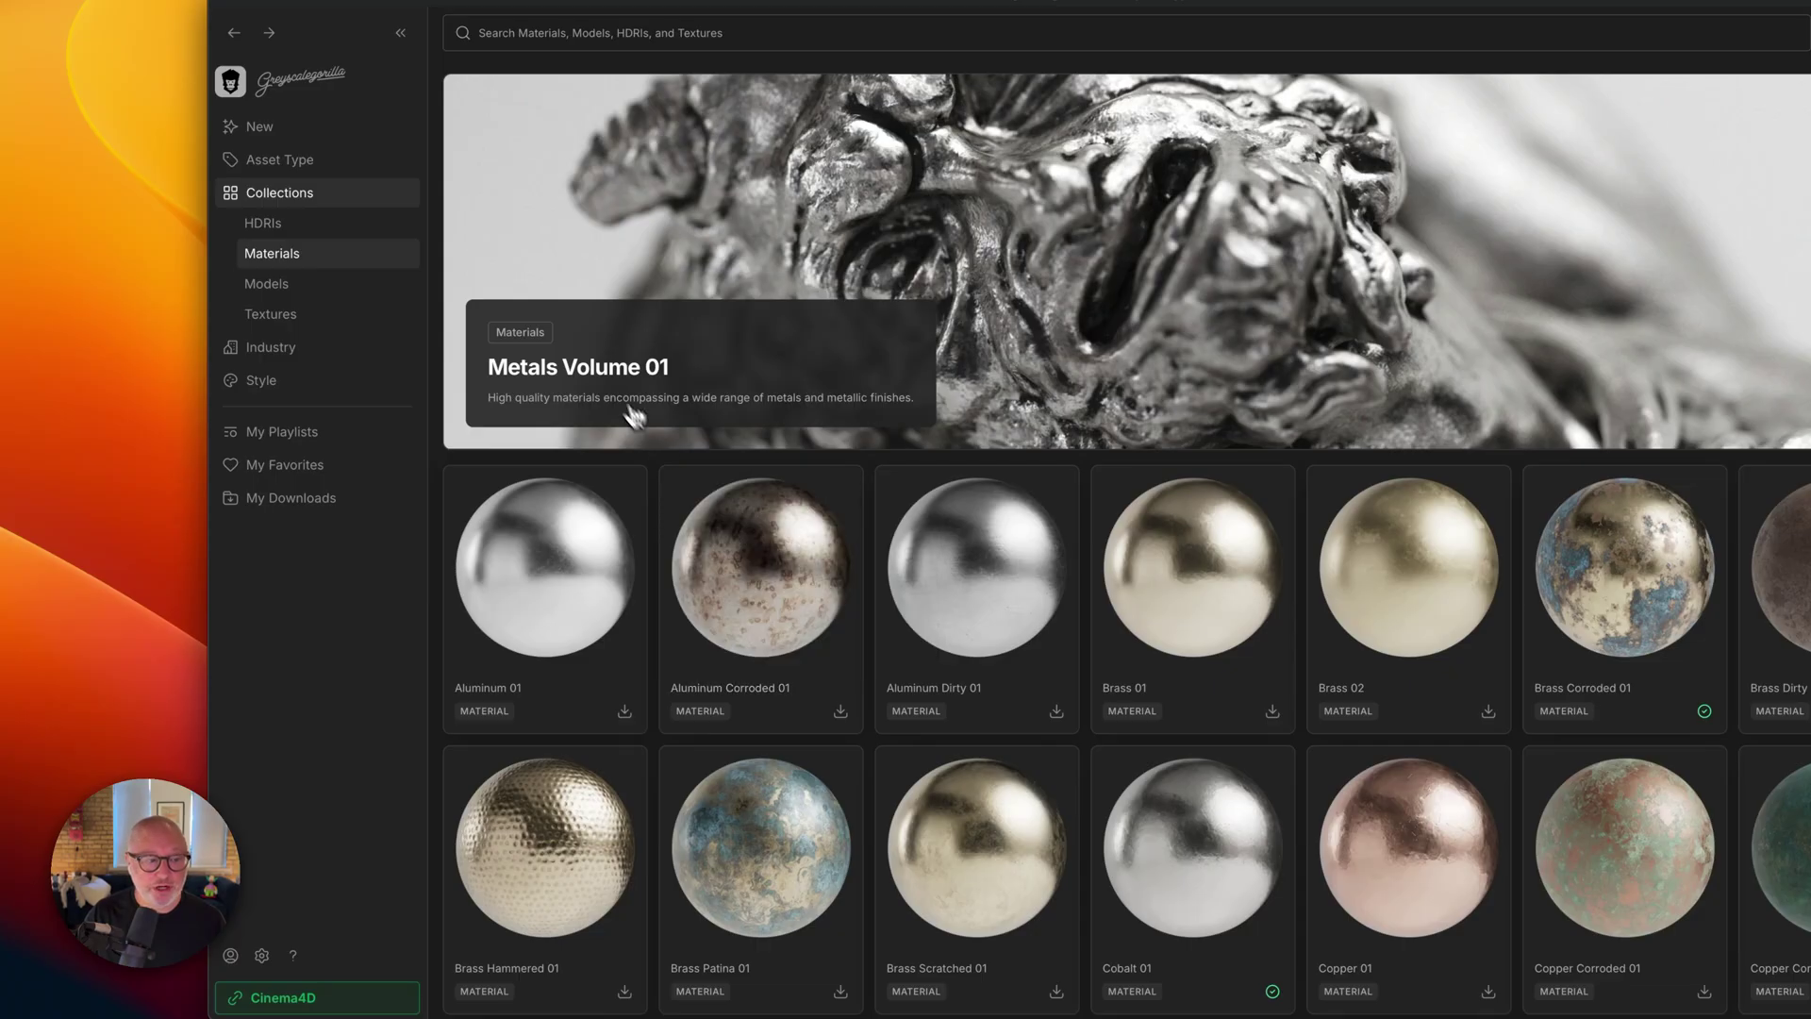
Open the Fake Project playlist from the sidebar and bring up its playlist context menu.
{"action": "left_click", "coordinate": [302, 436]}
{"action": "left_click", "coordinate": [294, 346]}
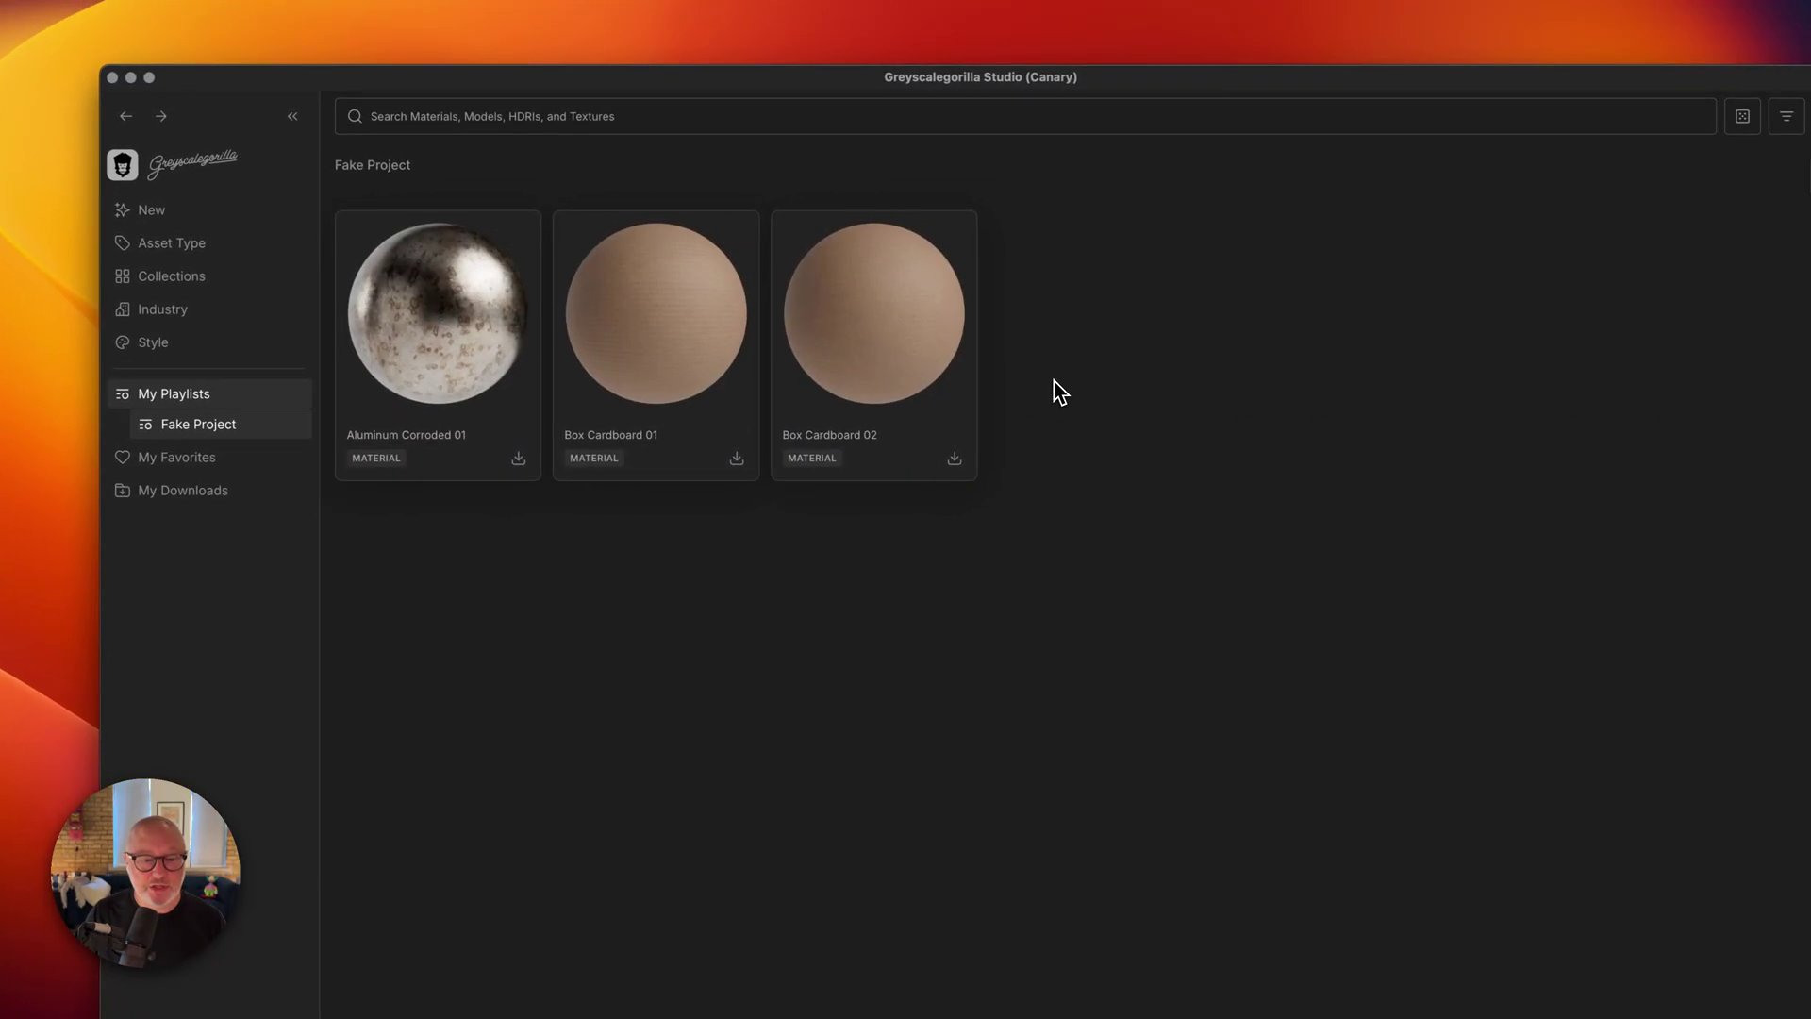
{"action": "right_click", "coordinate": [431, 350]}
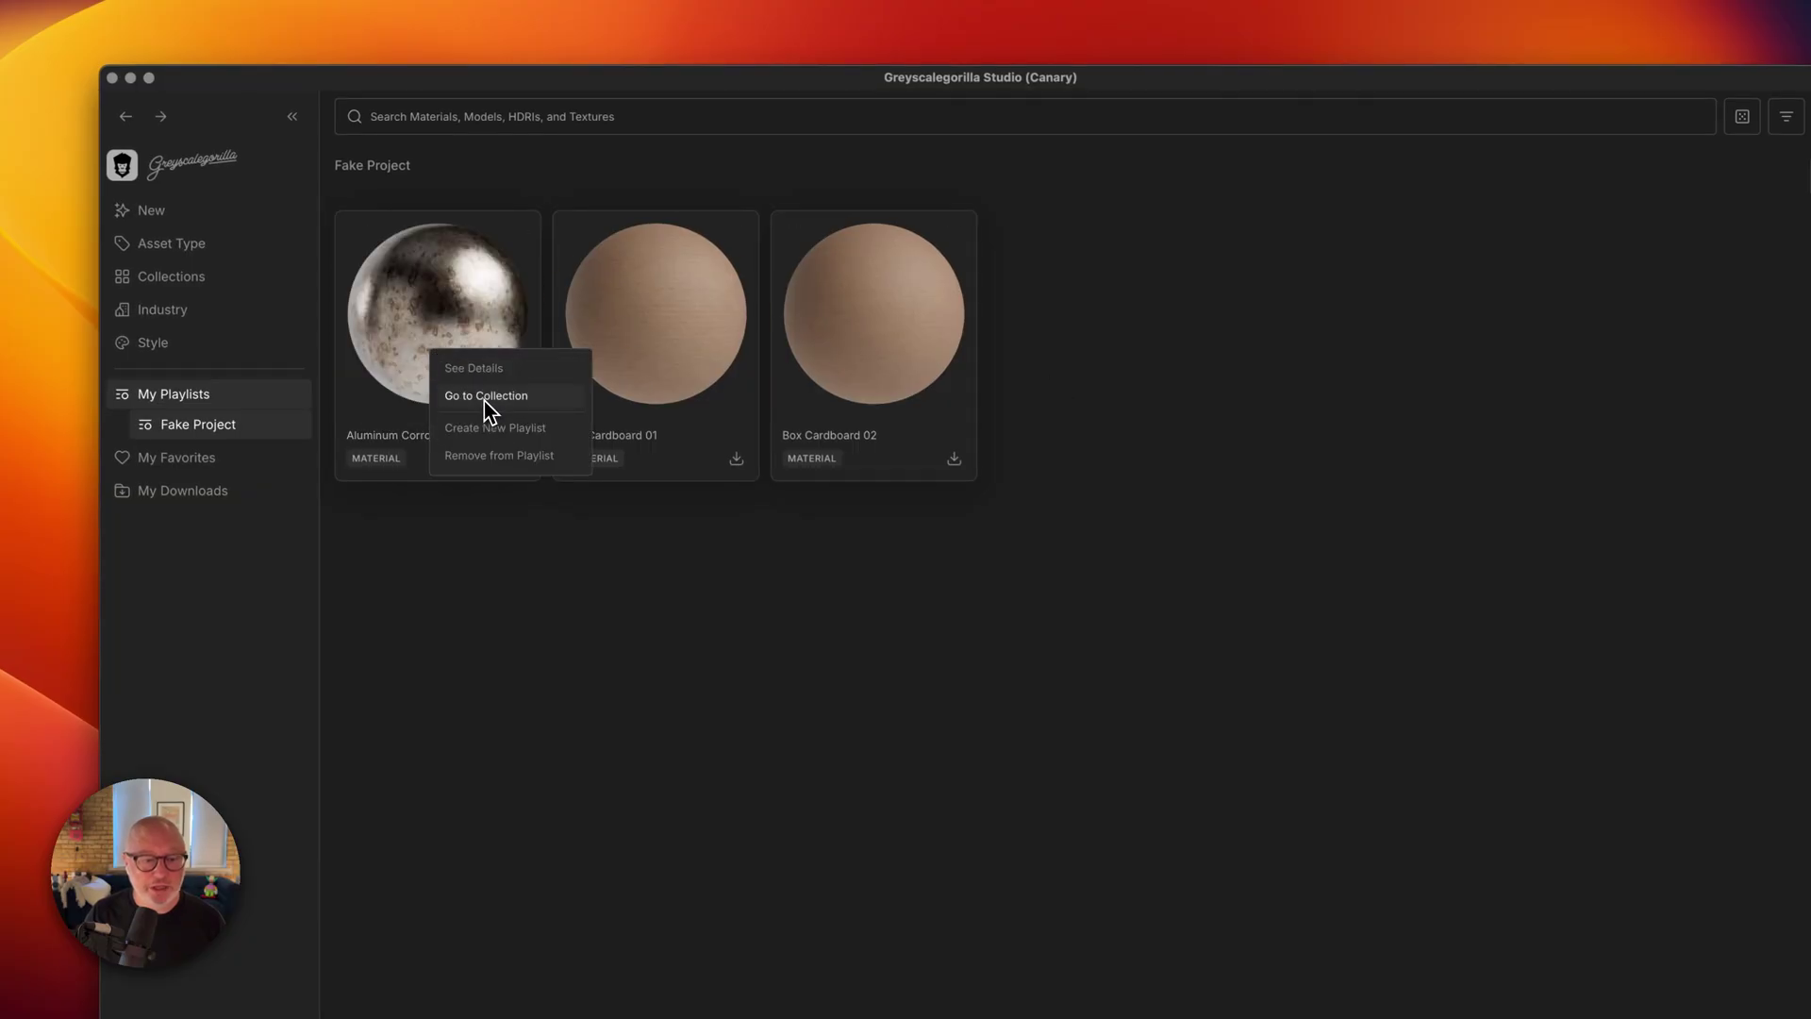
{"action": "left_click", "coordinate": [528, 545]}
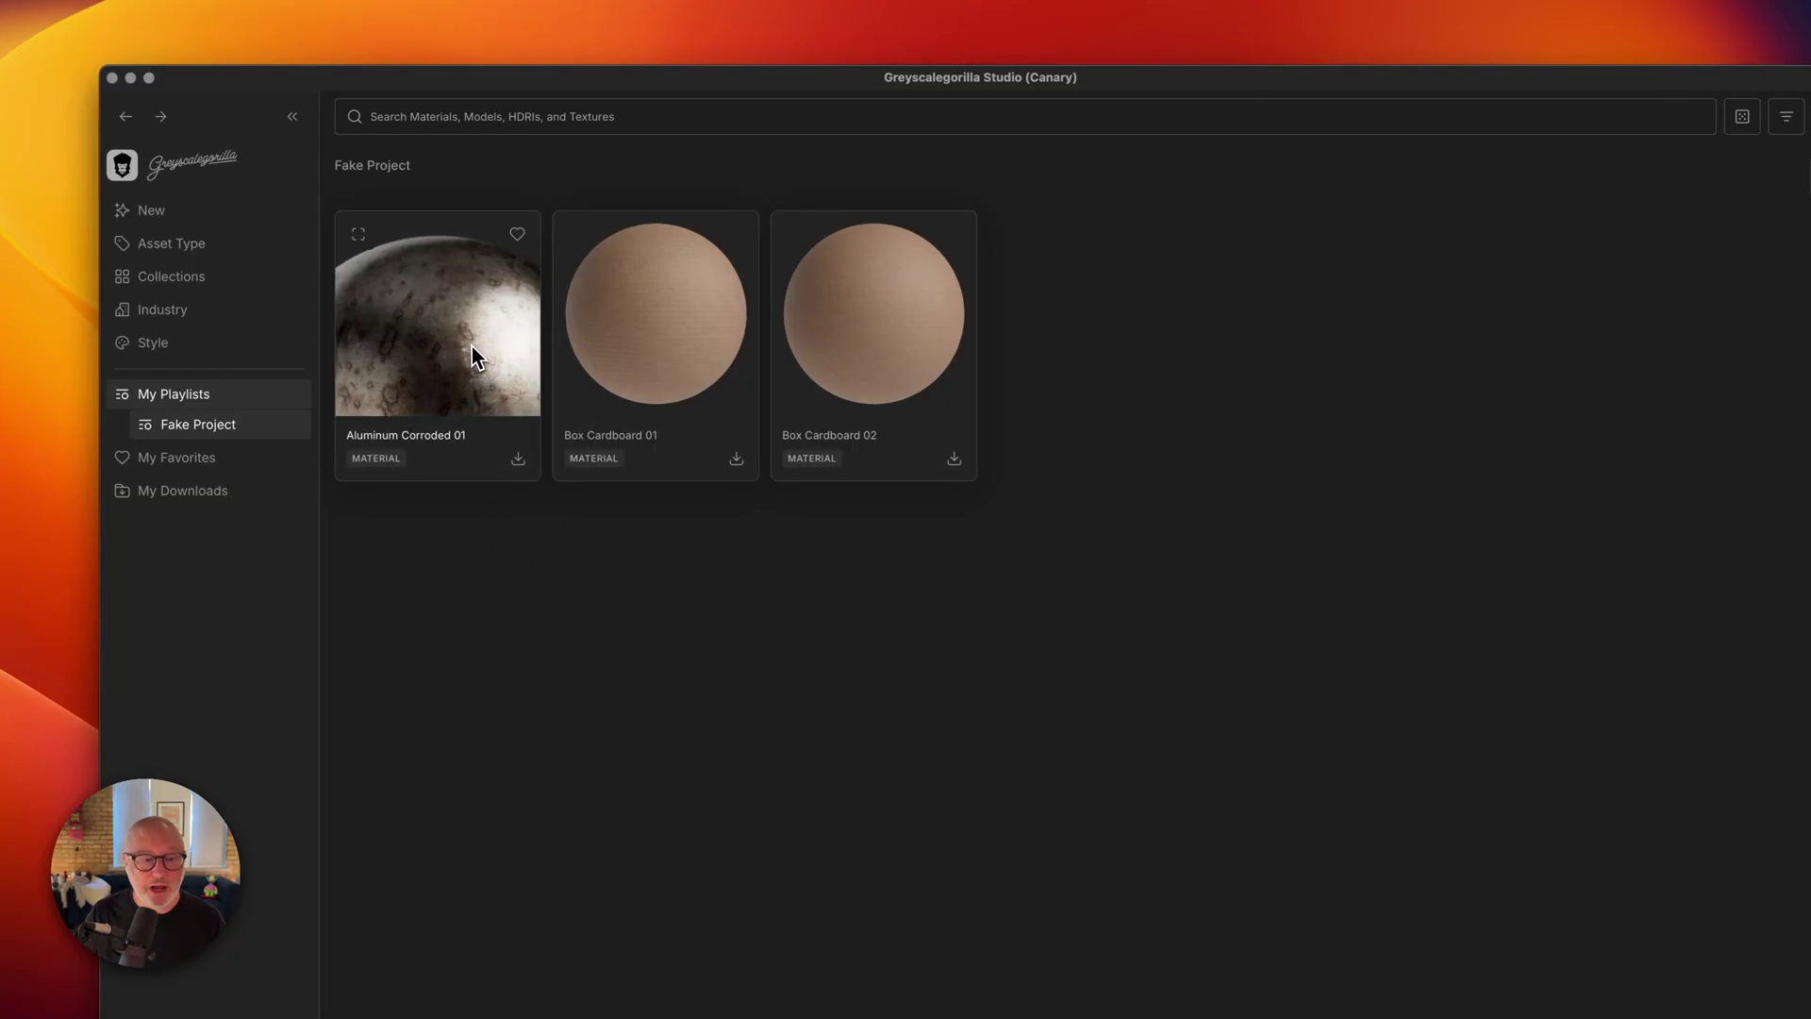
{"action": "right_click", "coordinate": [245, 427]}
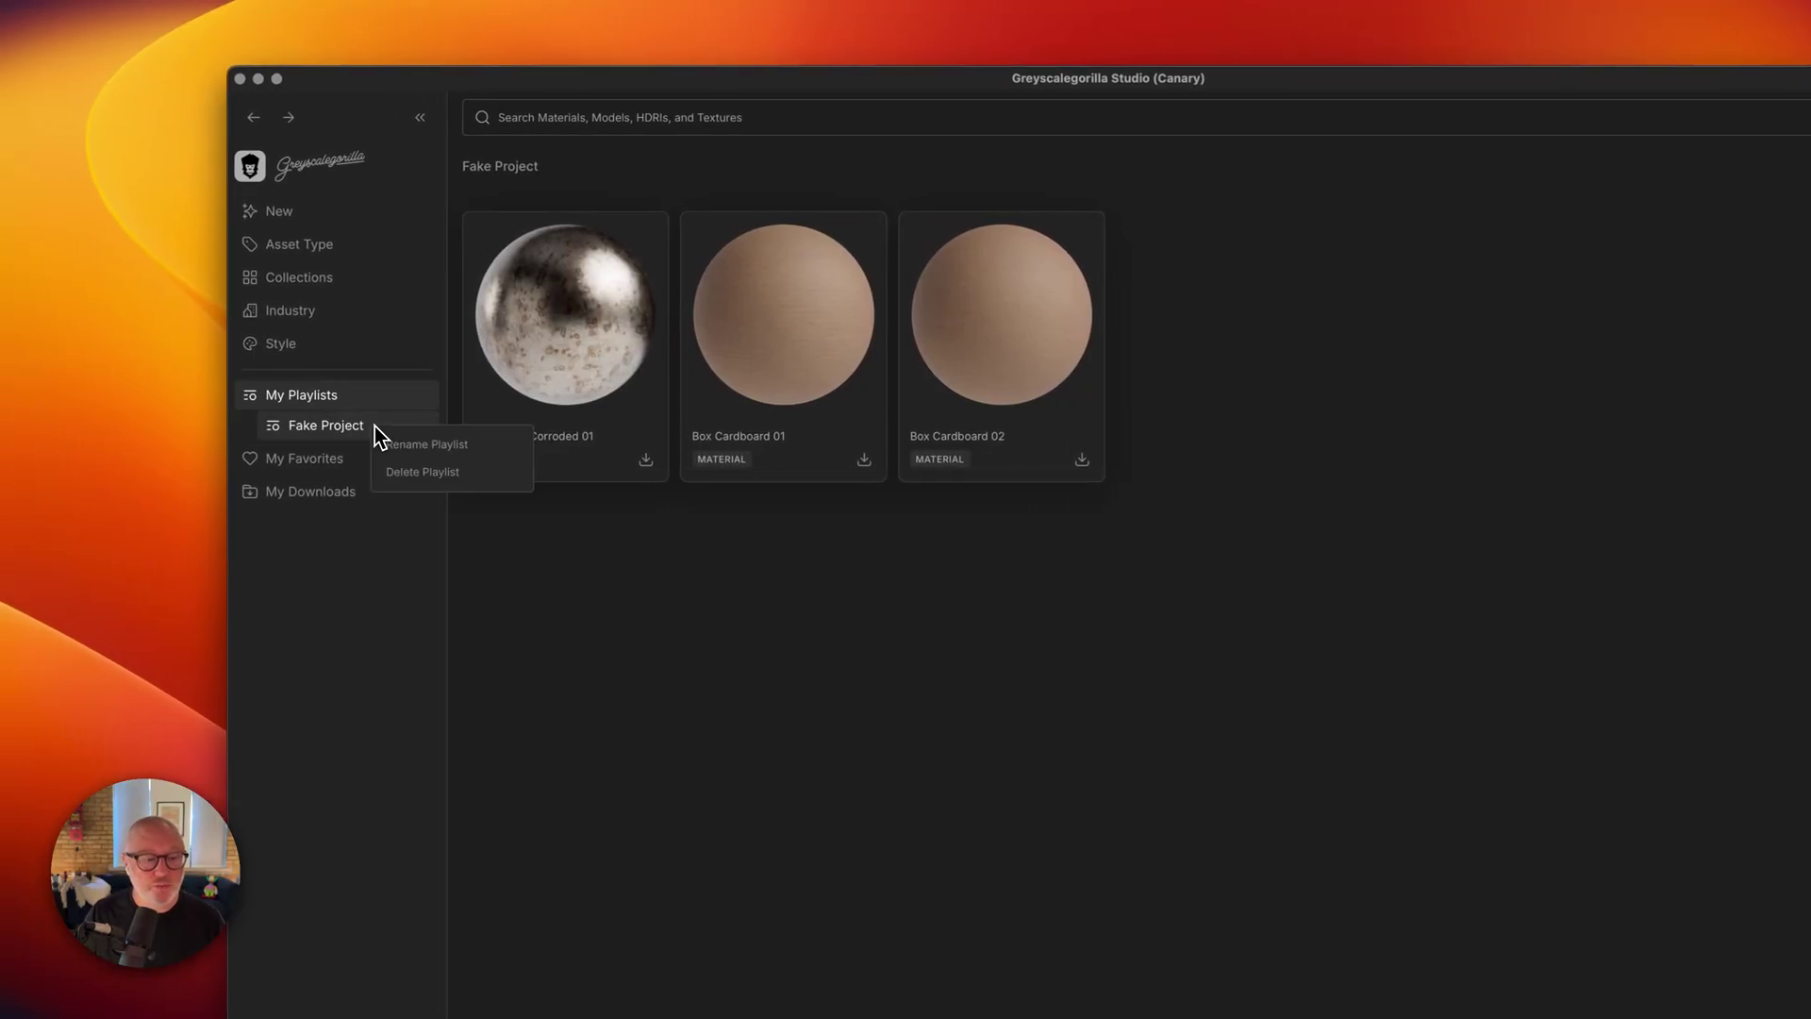
Rename the playlist from 'Fake Project' to 'Packaging Project'.
{"action": "left_click", "coordinate": [415, 458]}
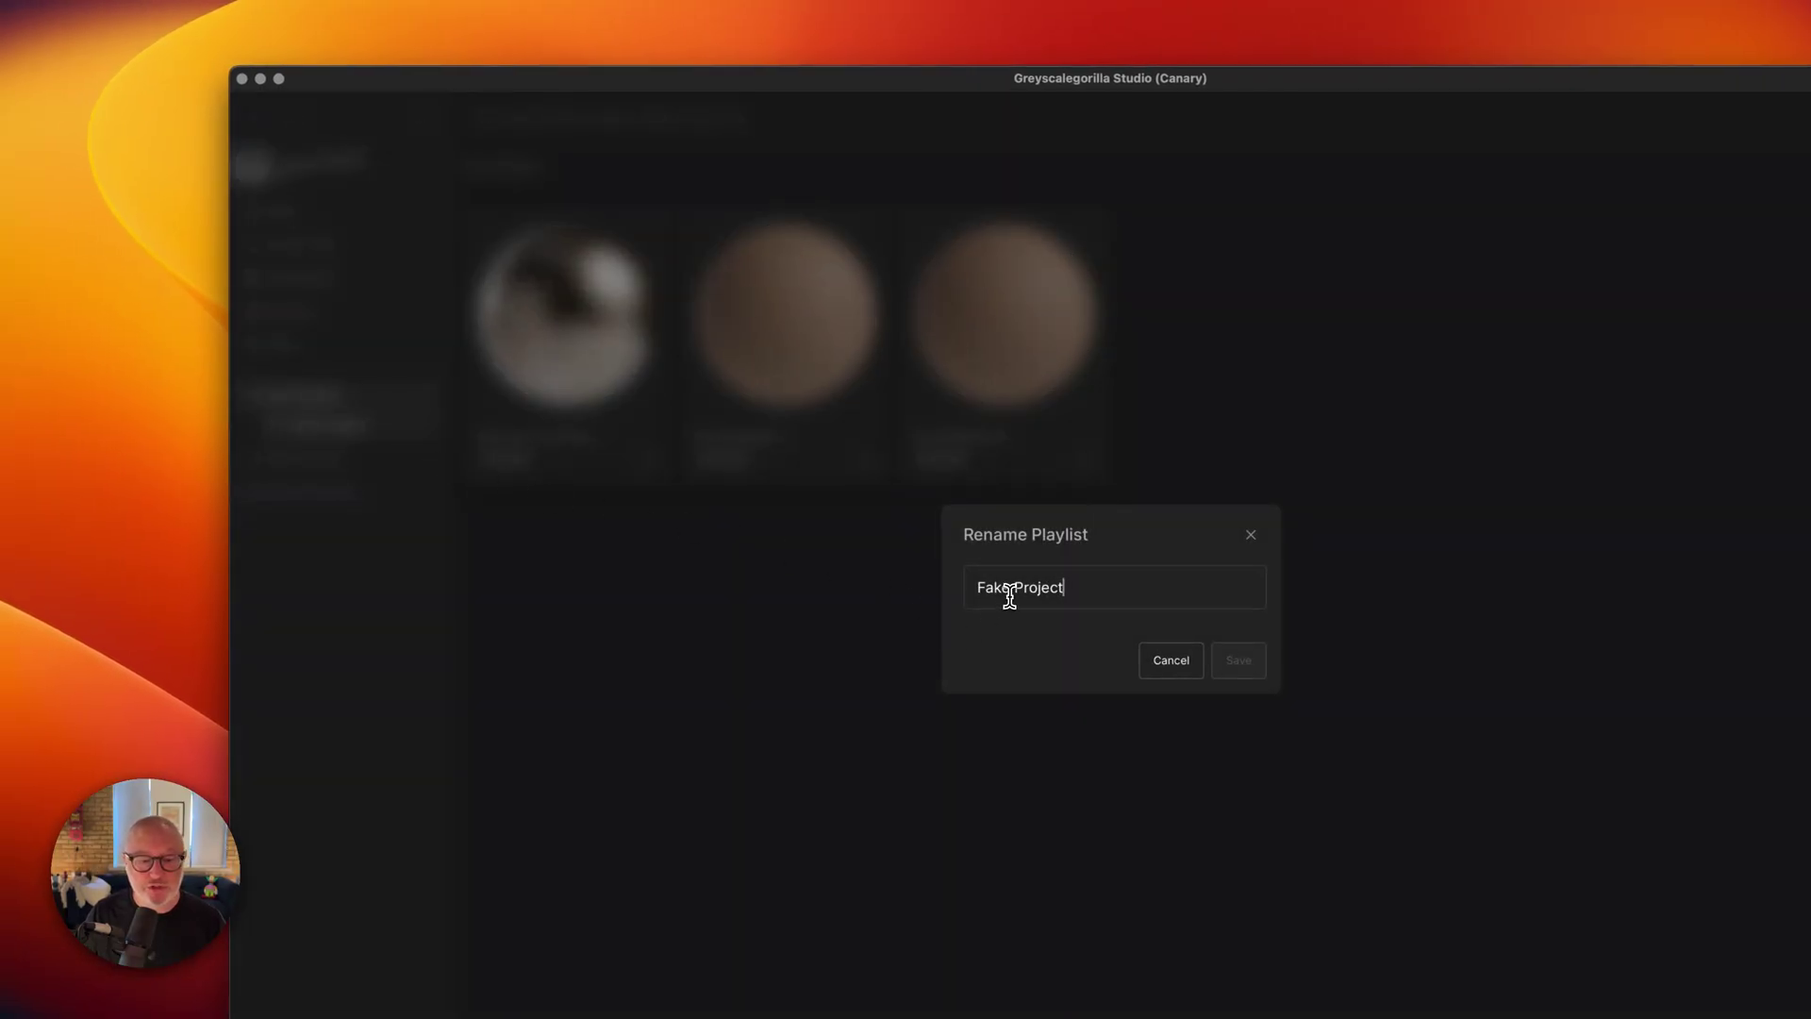
{"action": "double_click", "coordinate": [1005, 594]}
{"action": "type", "text": "Packaging"}
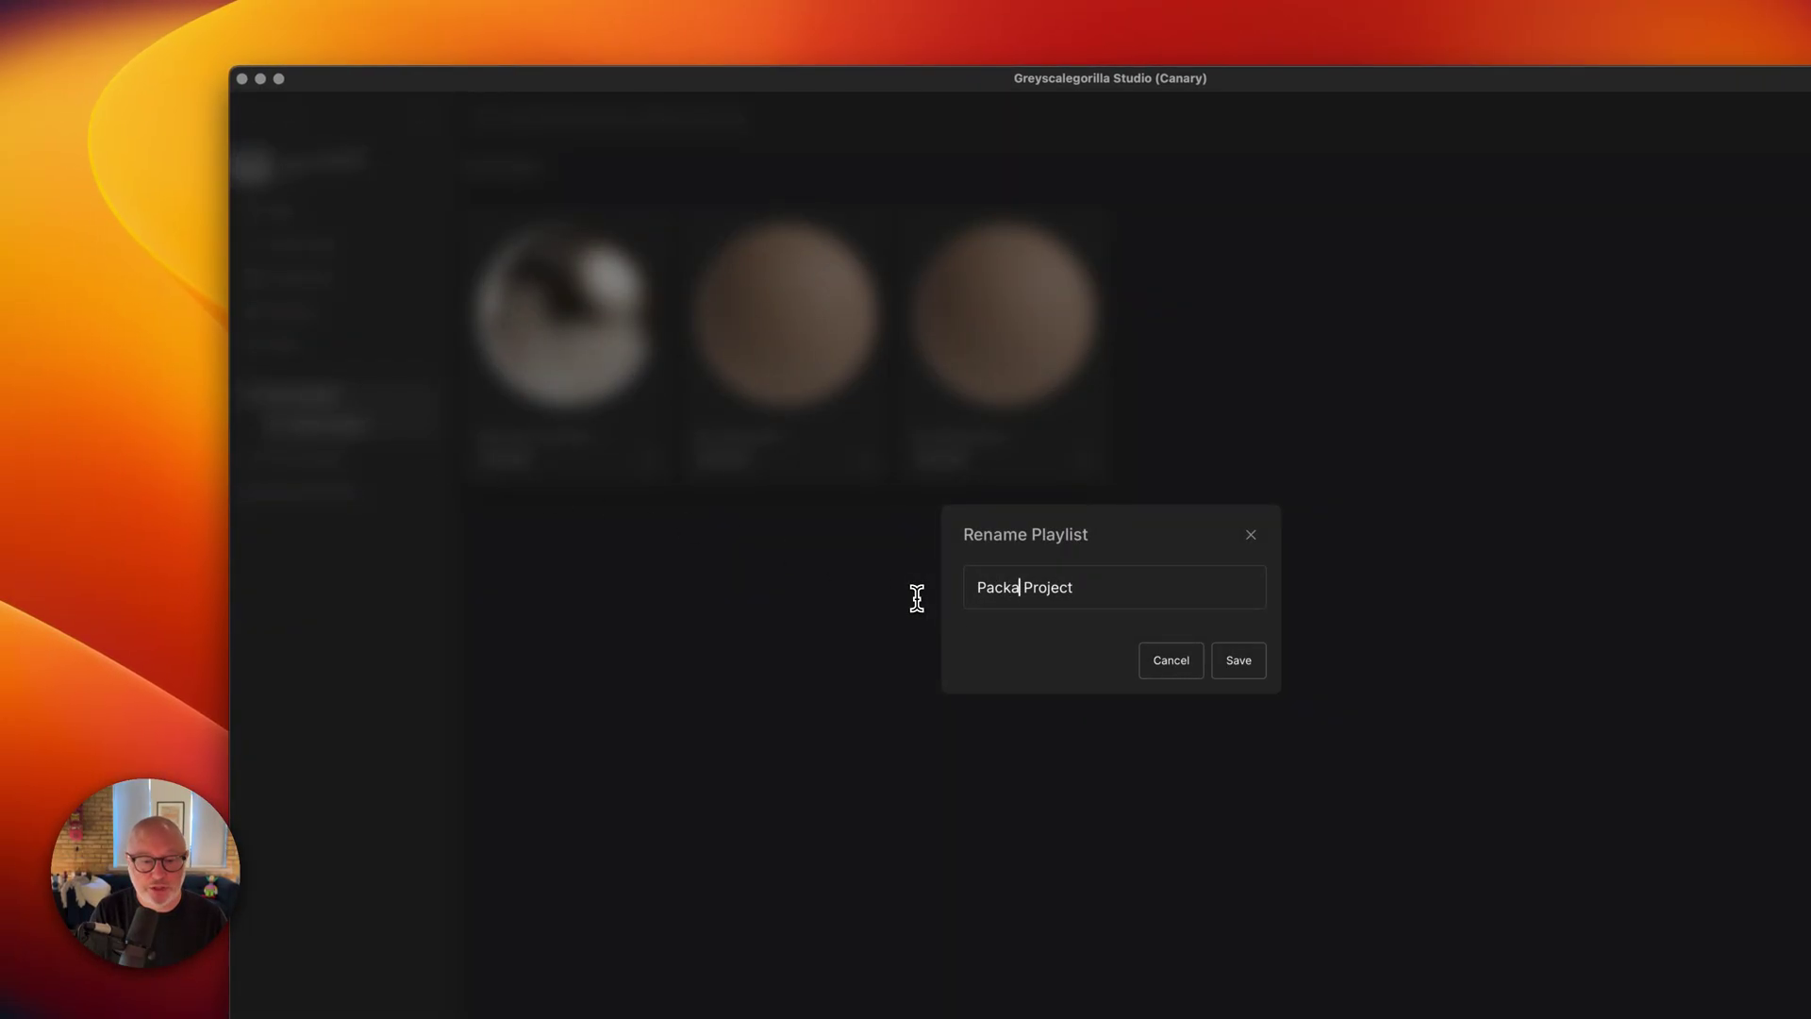
{"action": "key", "text": "Return"}
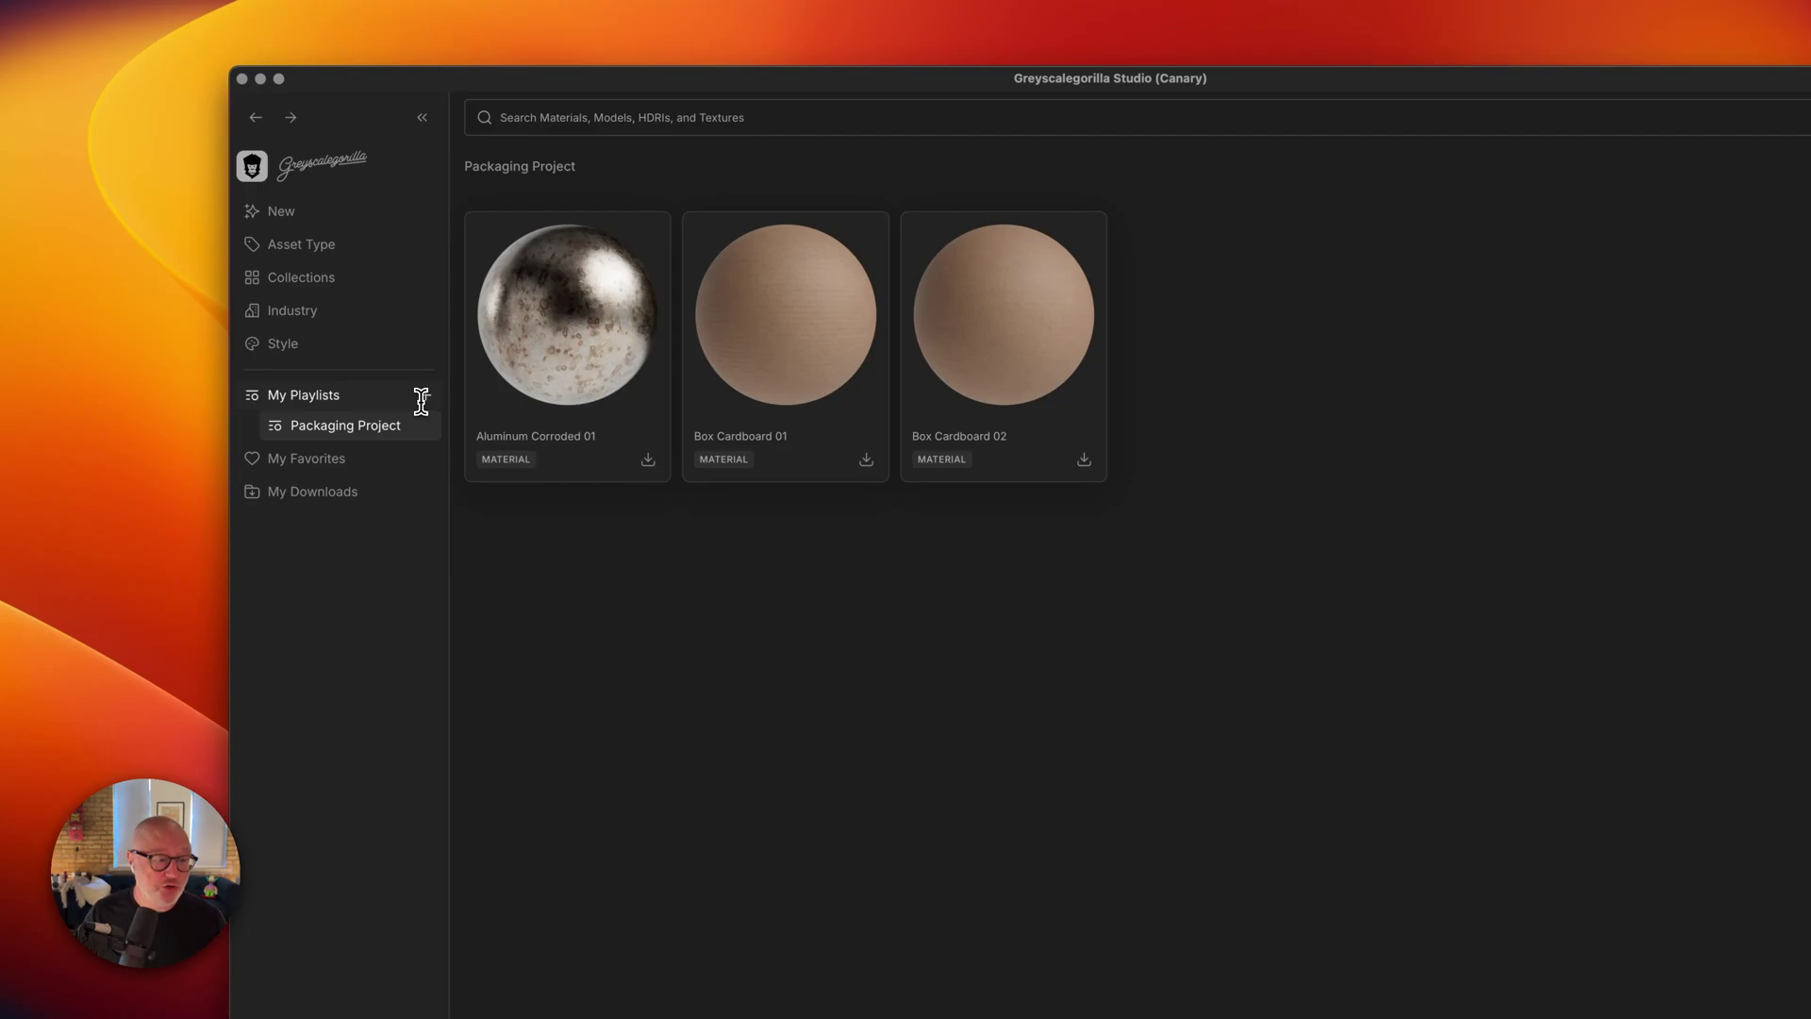
Add the Abandoned Putt Putt HDRI to the playlist, then open Packaging Project to check it.
{"action": "left_click", "coordinate": [301, 244]}
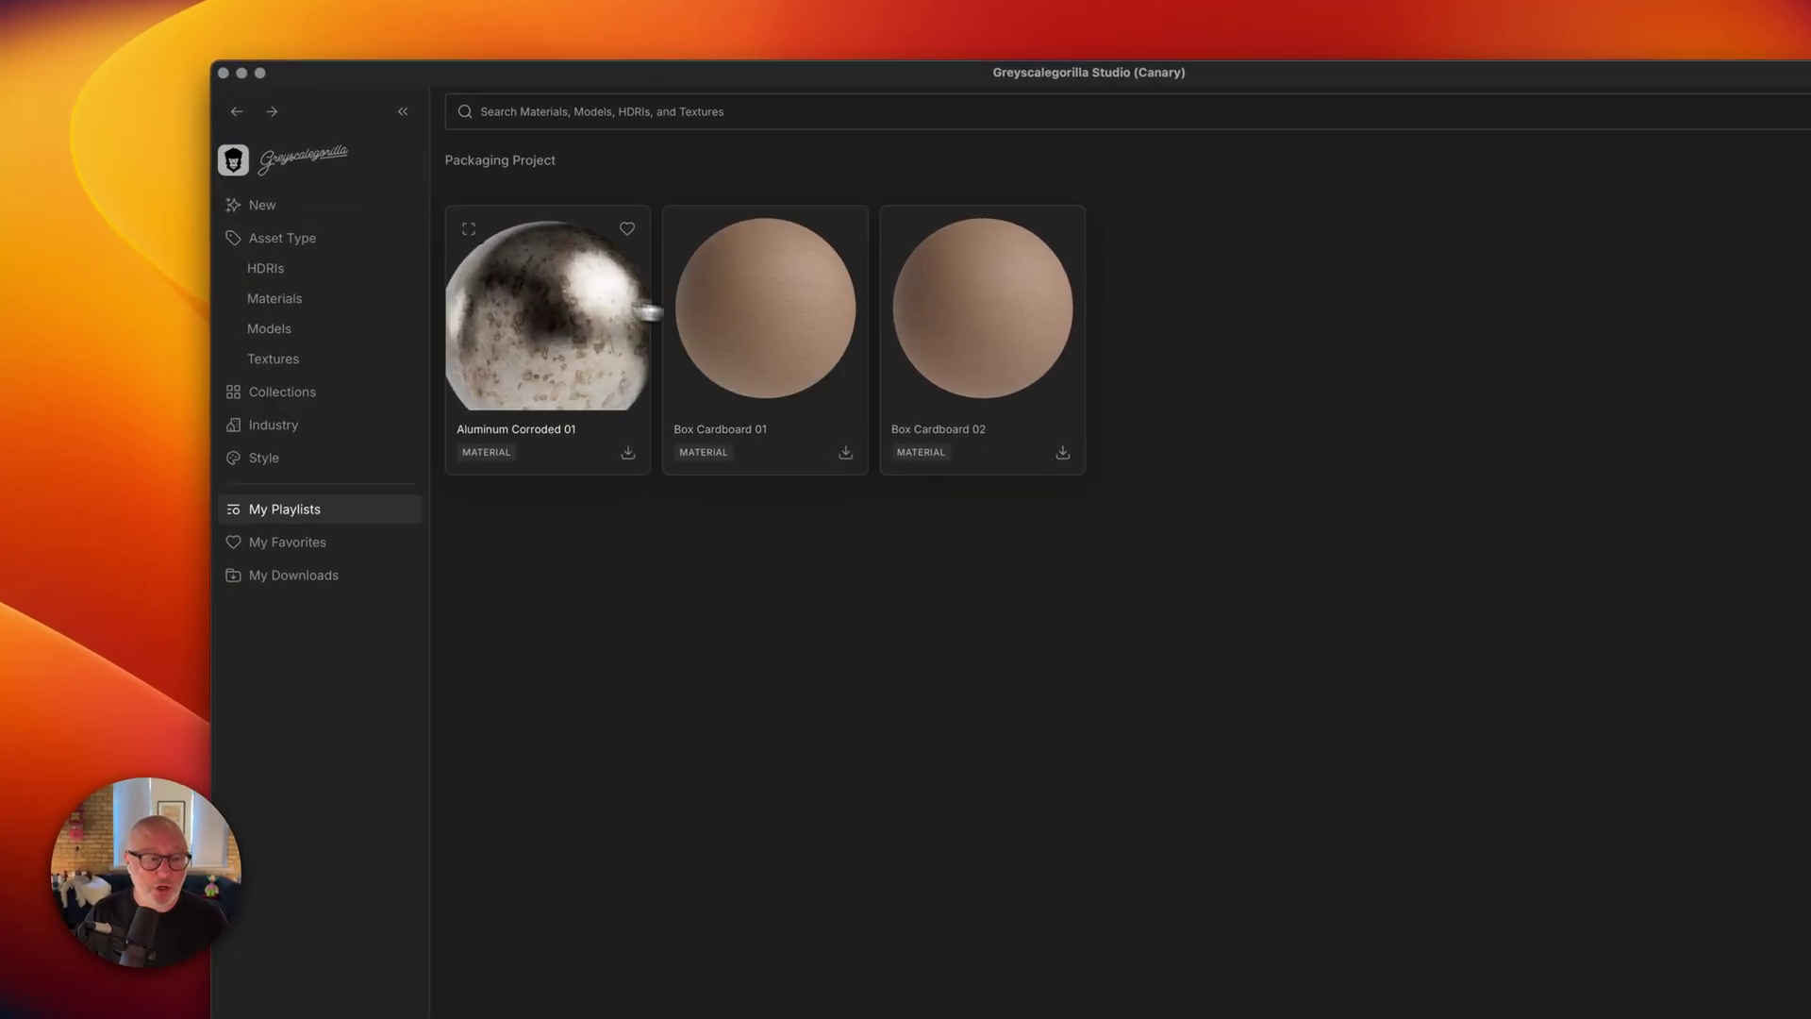
{"action": "left_click", "coordinate": [283, 268]}
{"action": "right_click", "coordinate": [799, 332]}
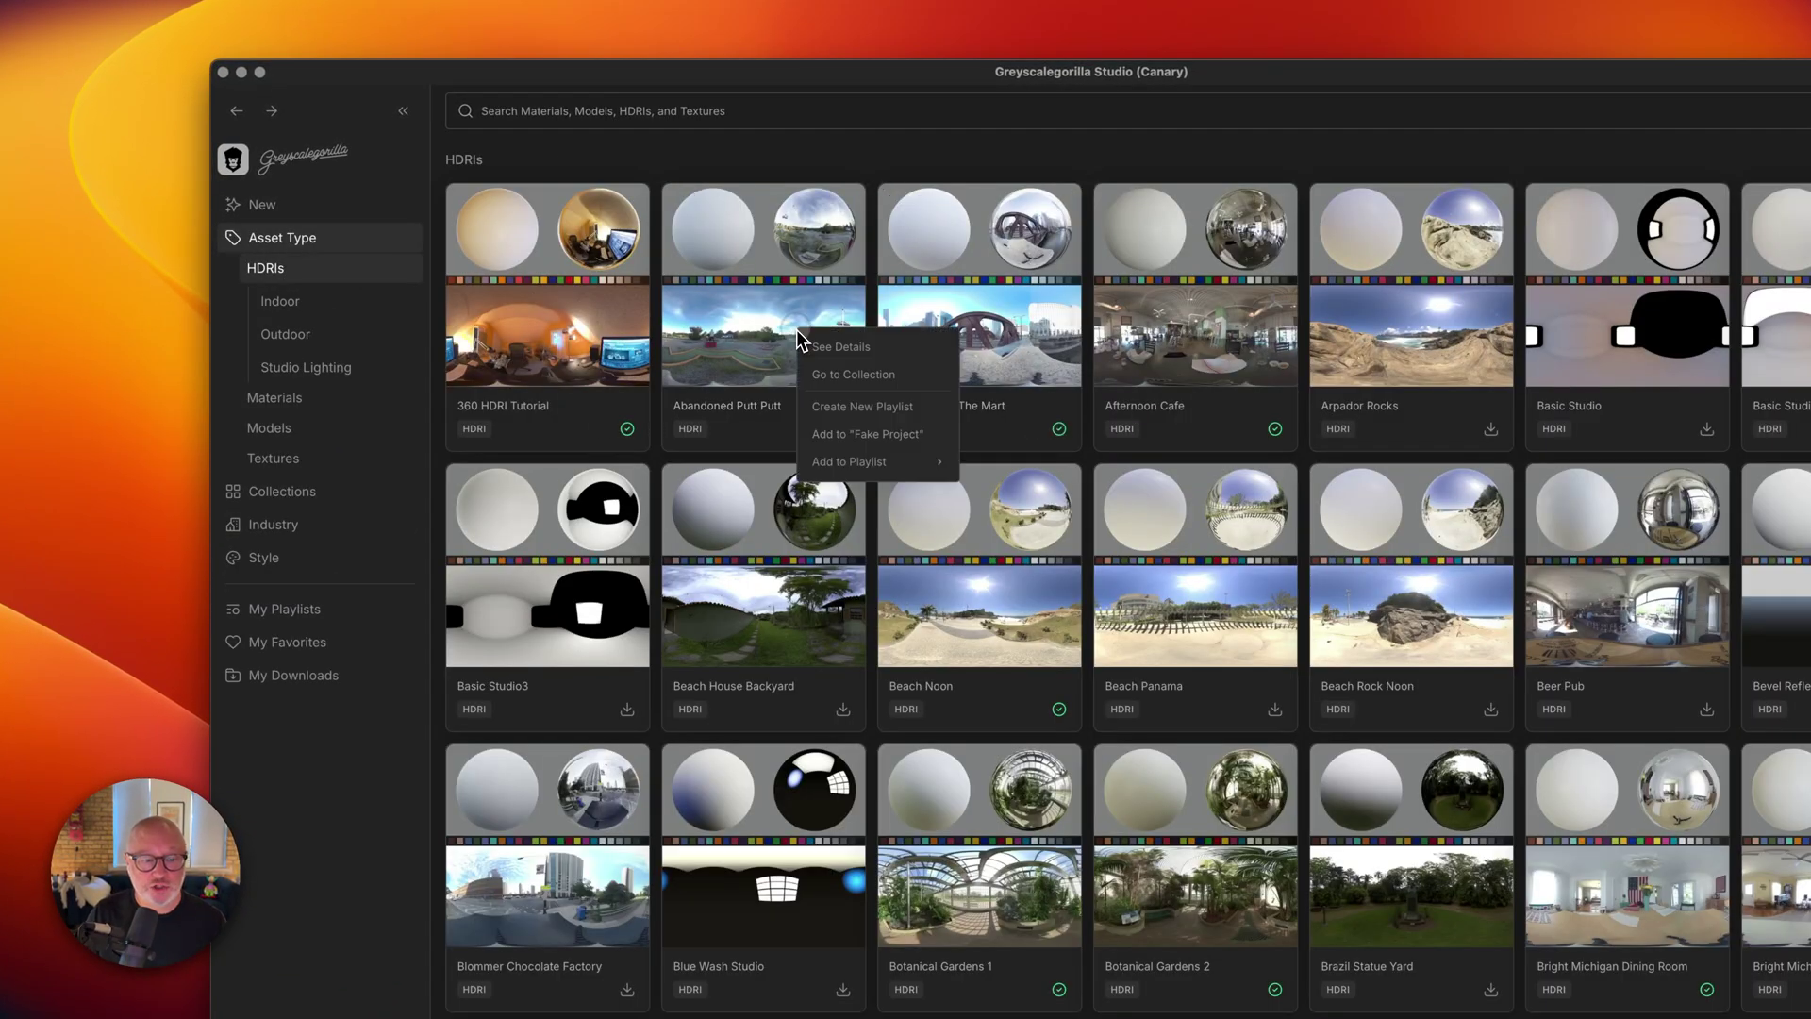
{"action": "left_click", "coordinate": [858, 435]}
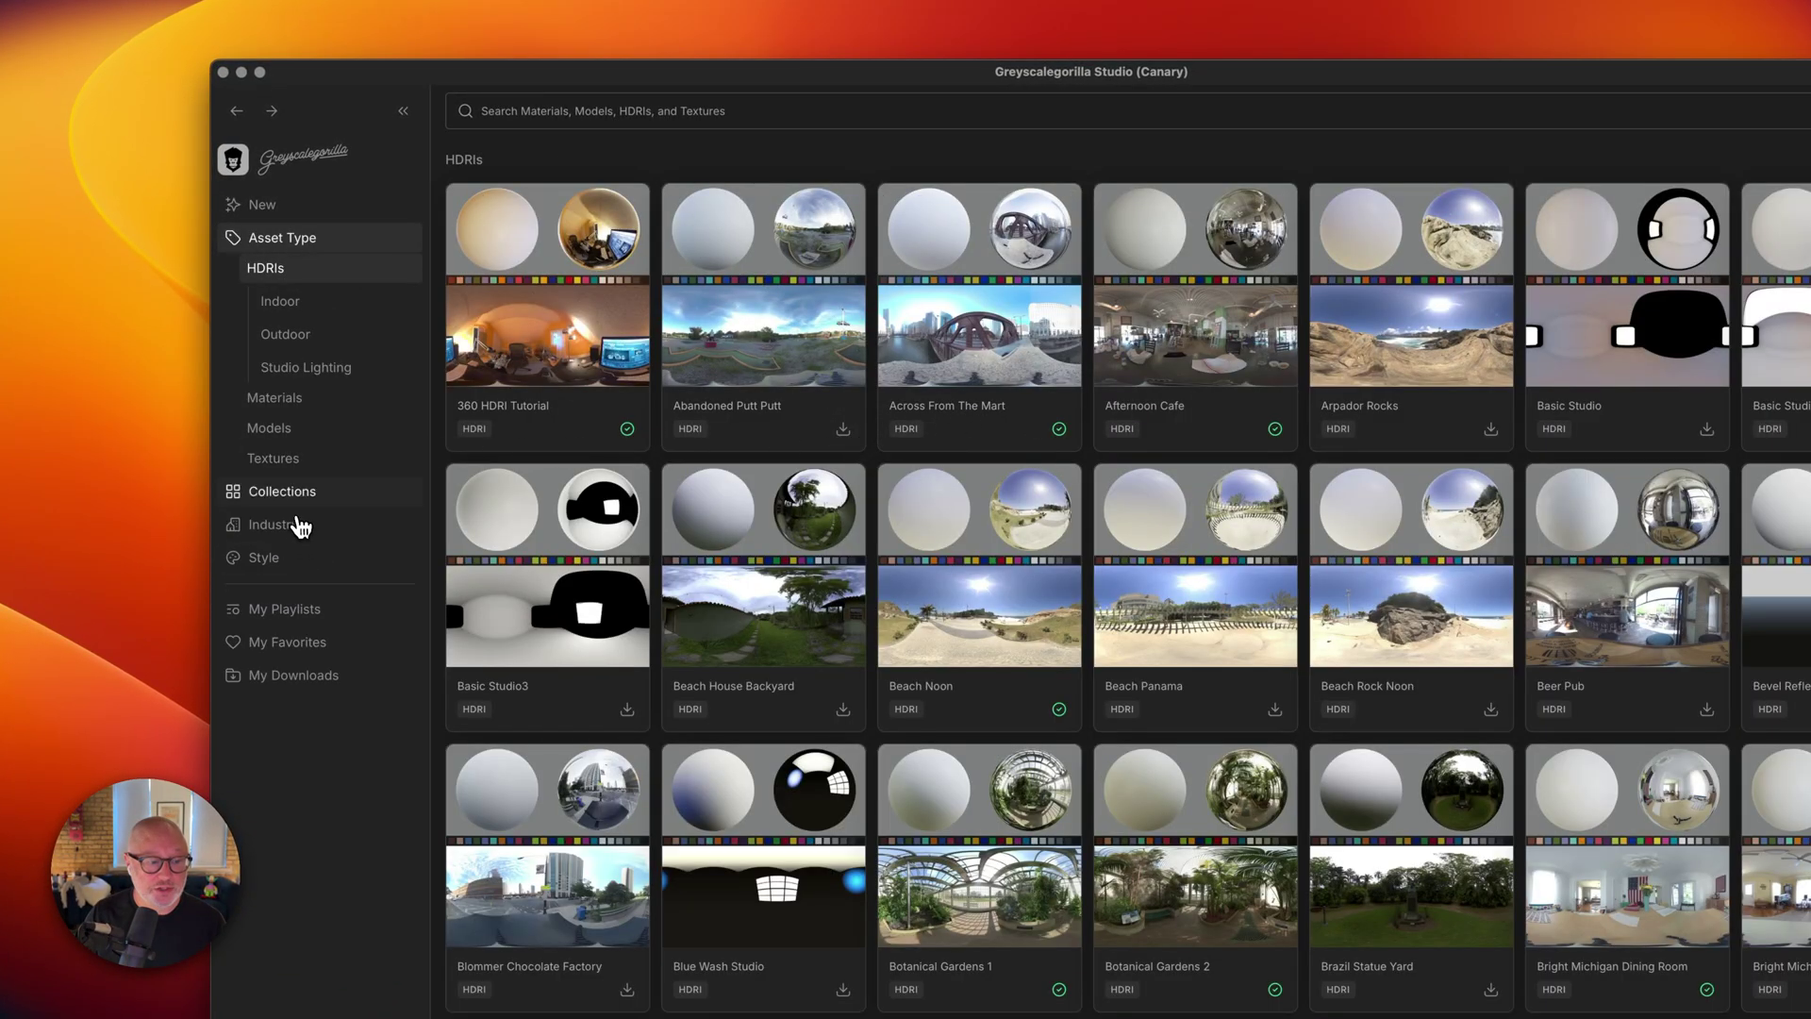
{"action": "left_click", "coordinate": [294, 611]}
{"action": "left_click", "coordinate": [317, 422]}
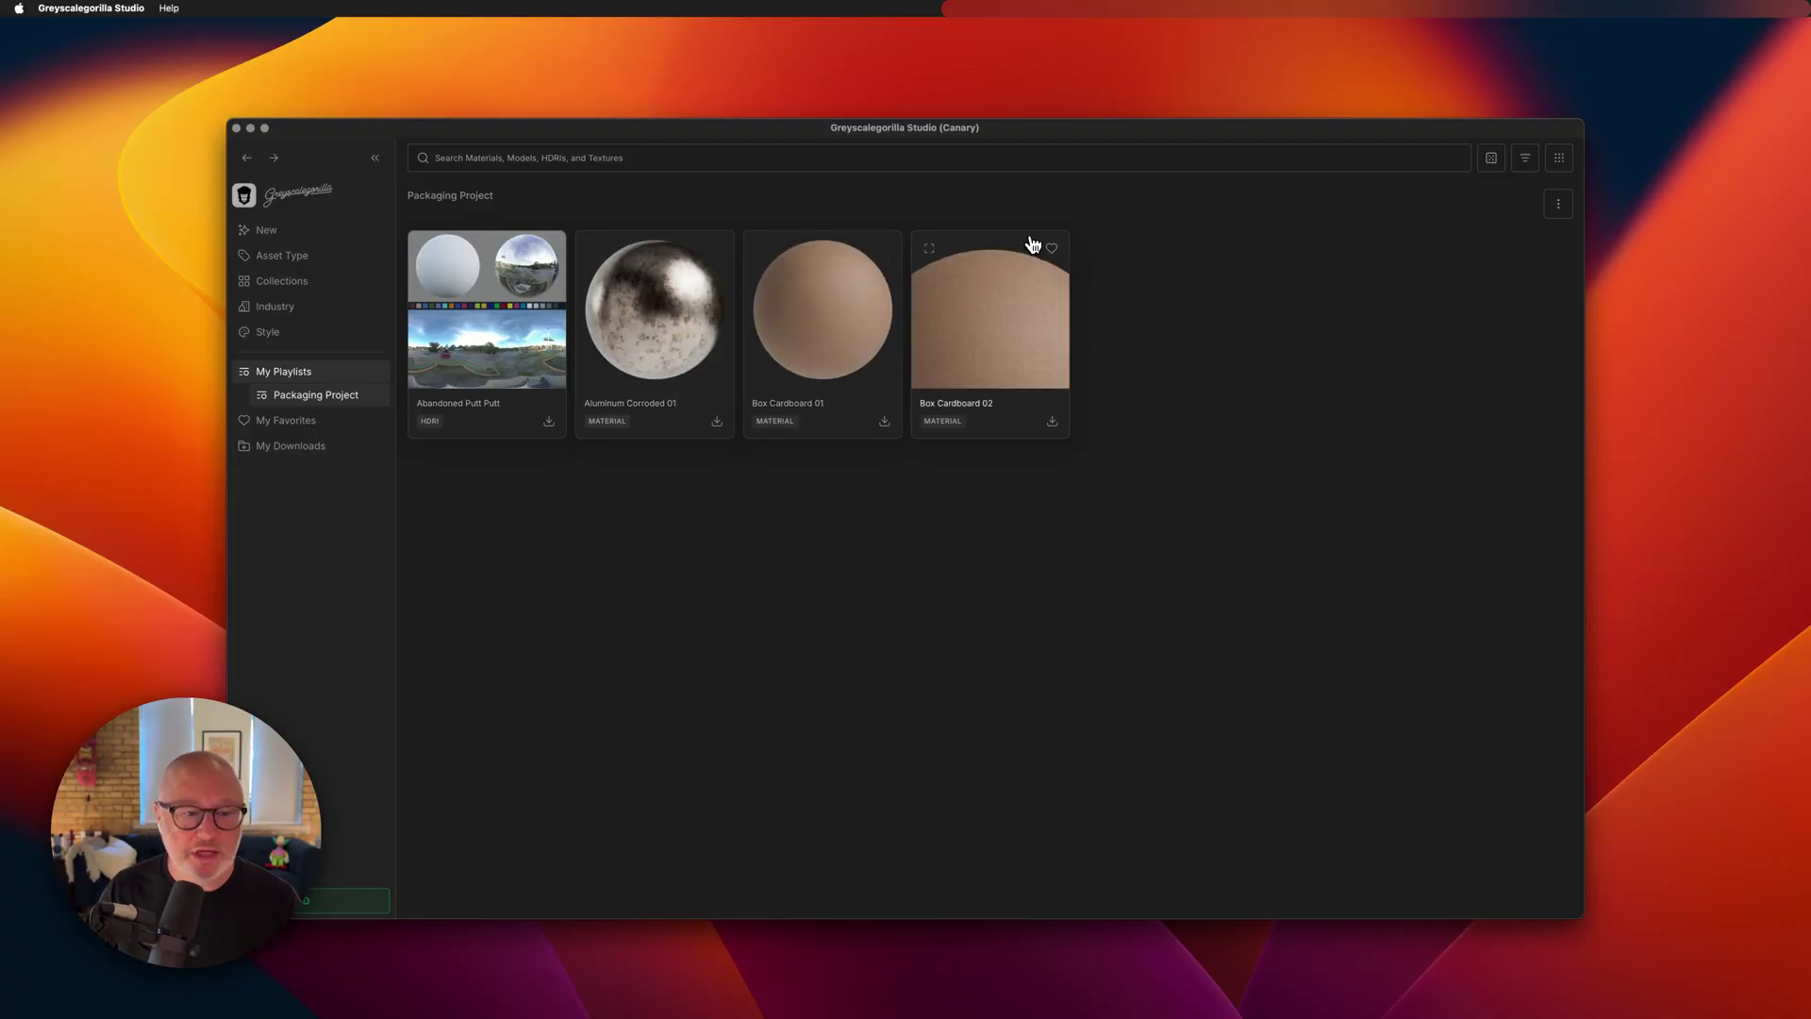
Filter the Packaging Project playlist to the HDRIs type, leaving only Abandoned Putt Putt.
{"action": "left_click", "coordinate": [1525, 161]}
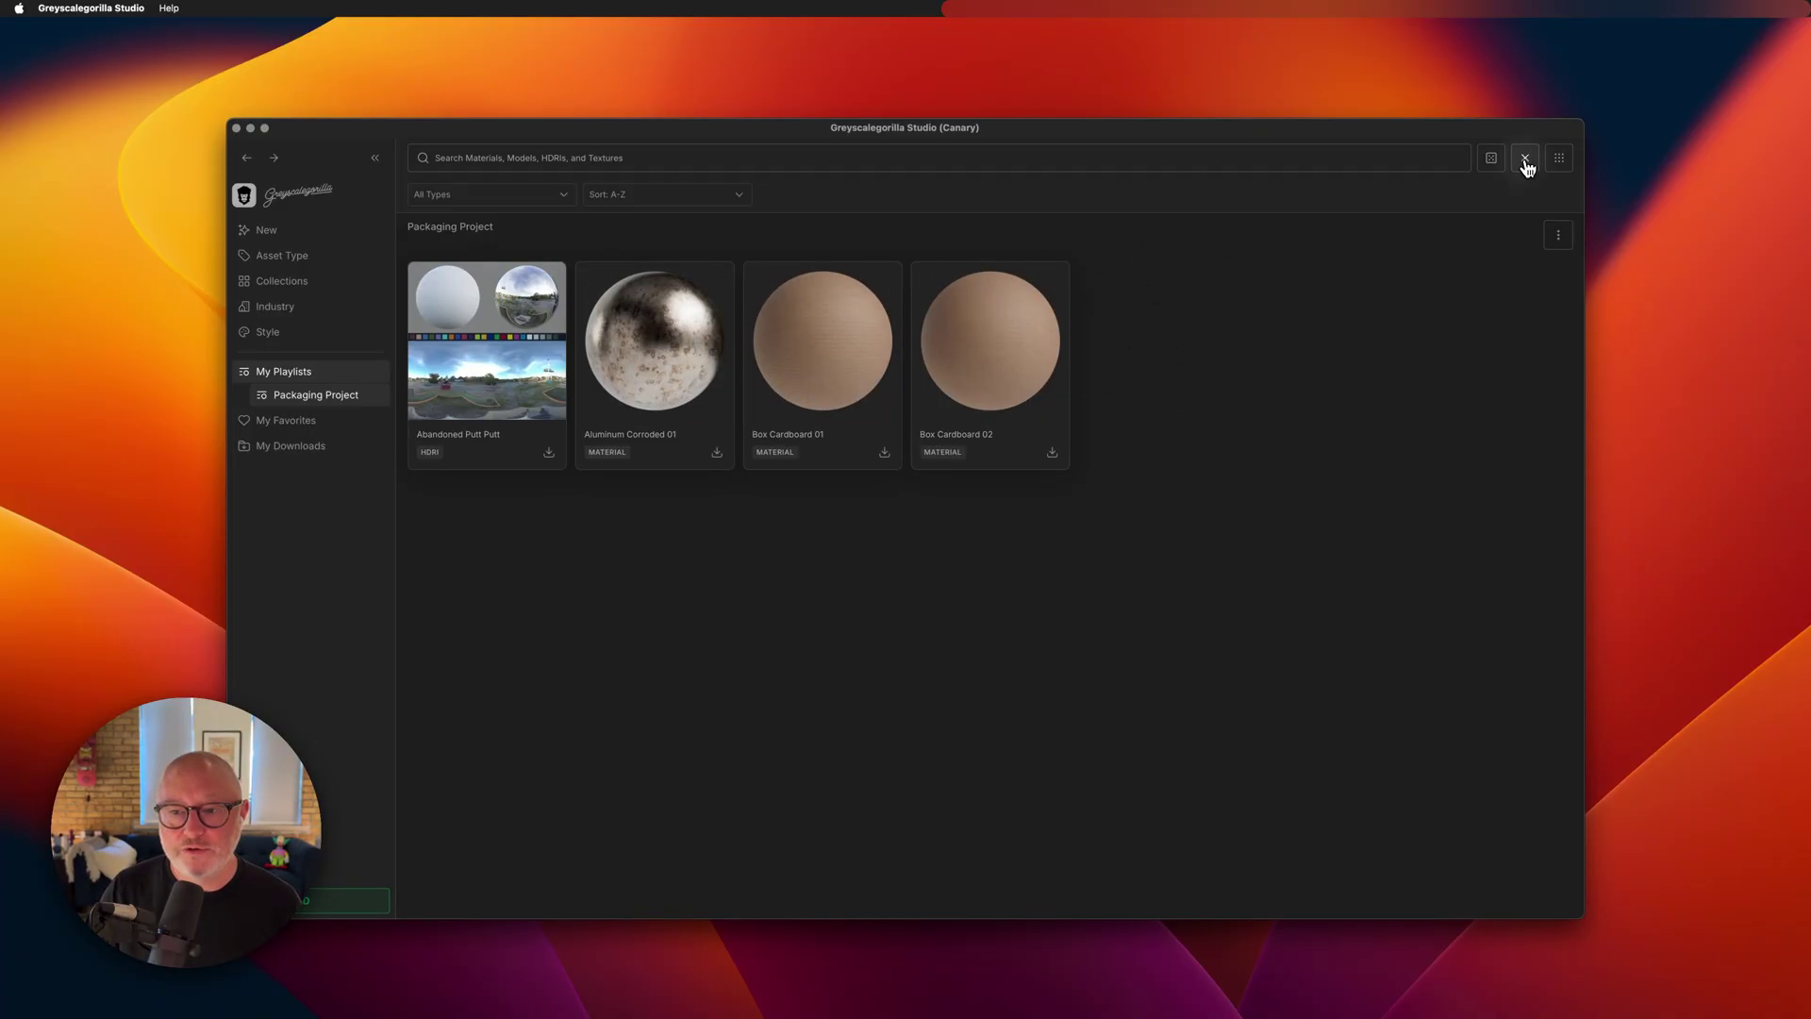
{"action": "left_click", "coordinate": [525, 198]}
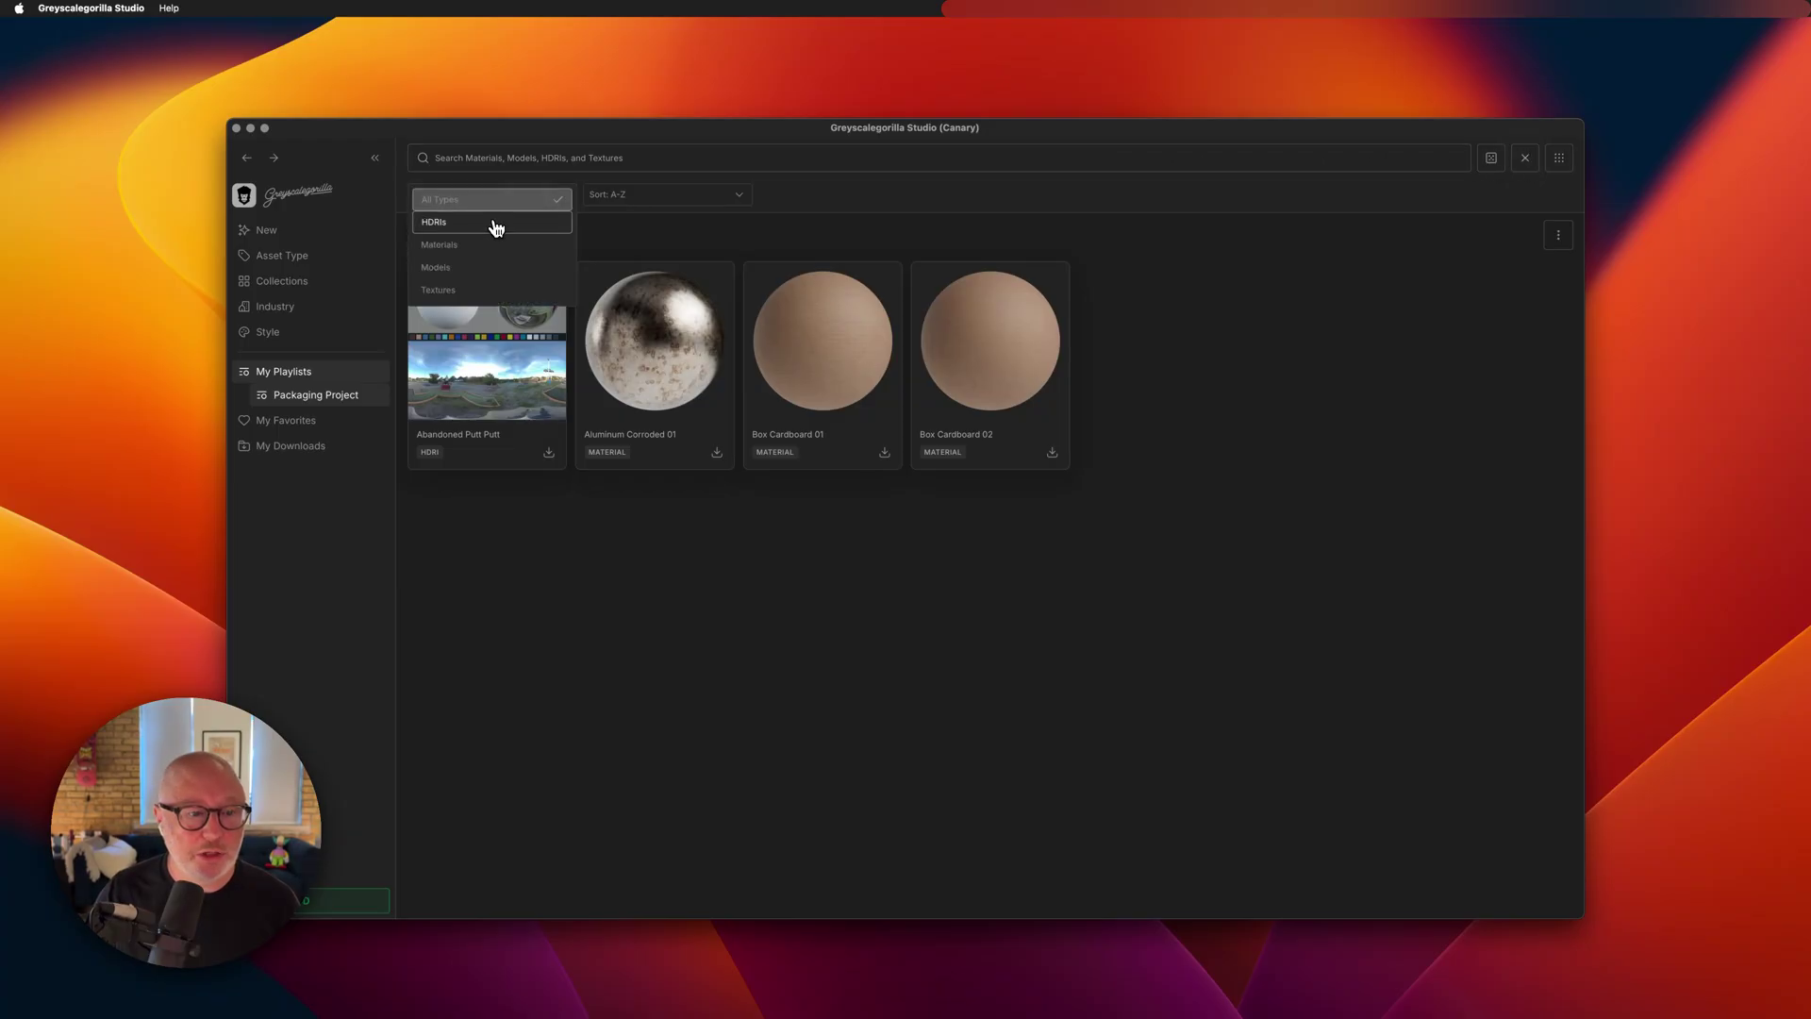
{"action": "left_click", "coordinate": [495, 223]}
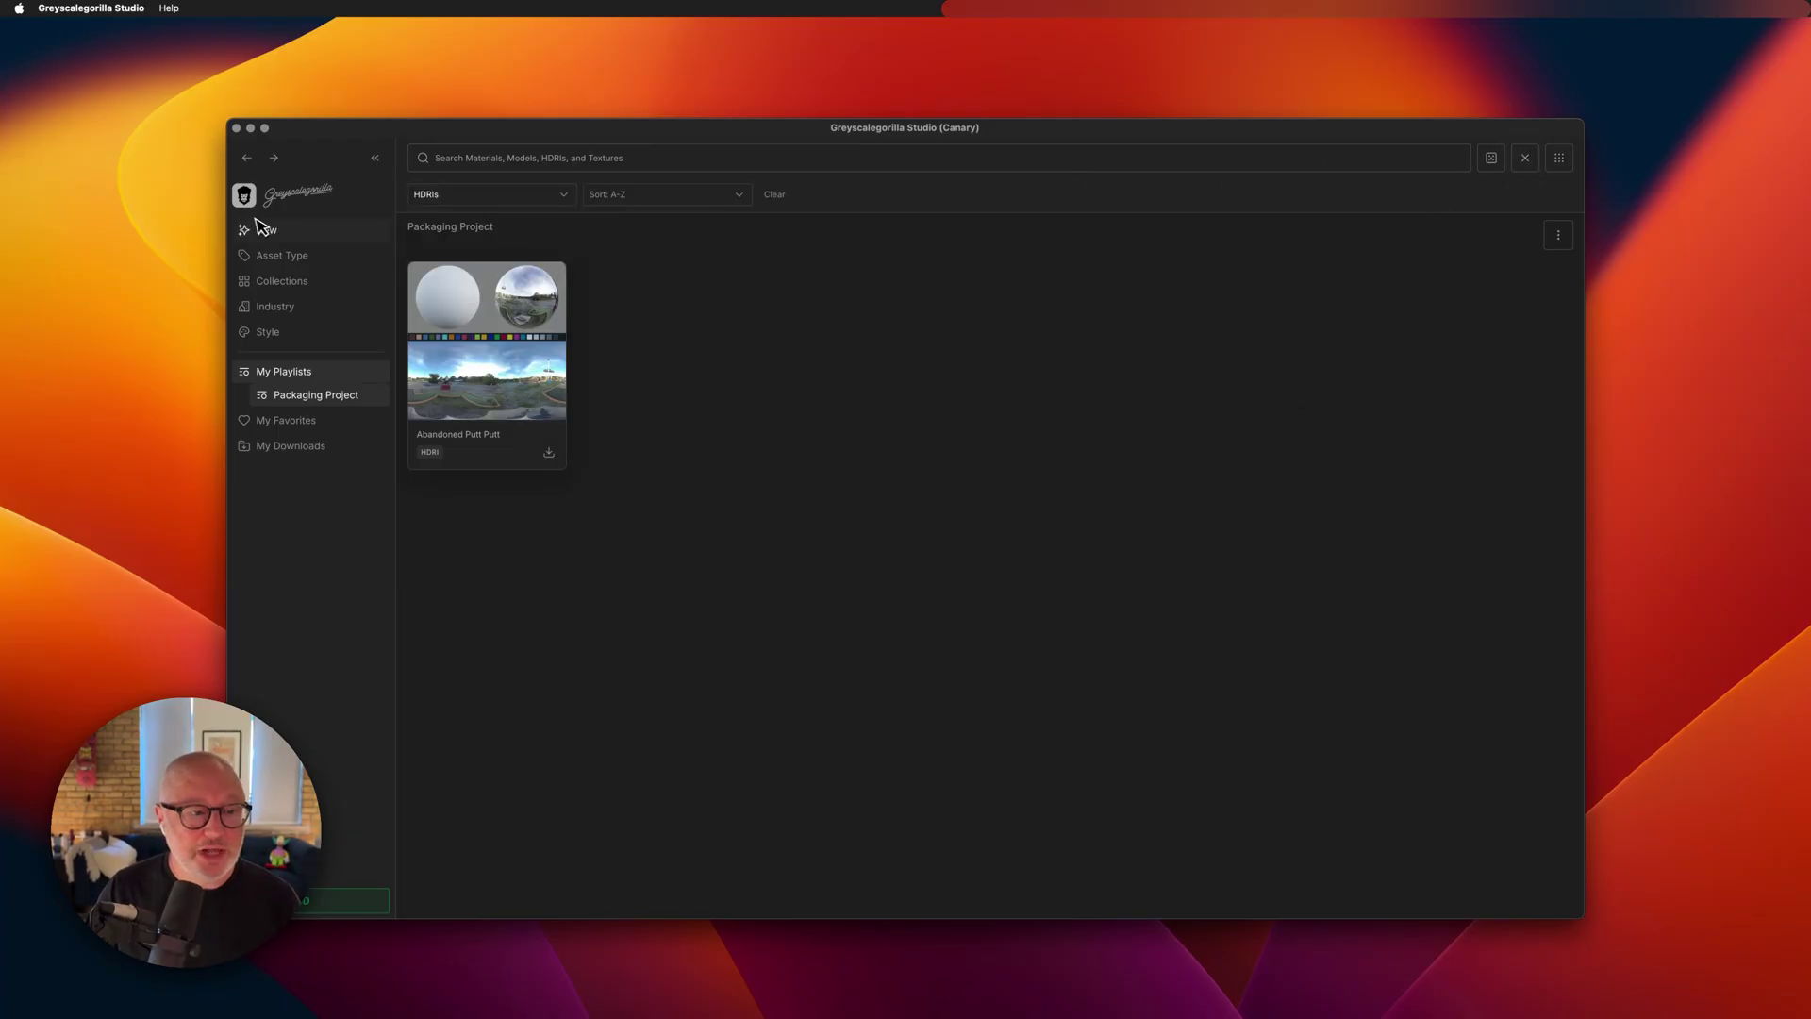
Go to the New page and shuffle the random assets several times.
{"action": "left_click", "coordinate": [281, 230]}
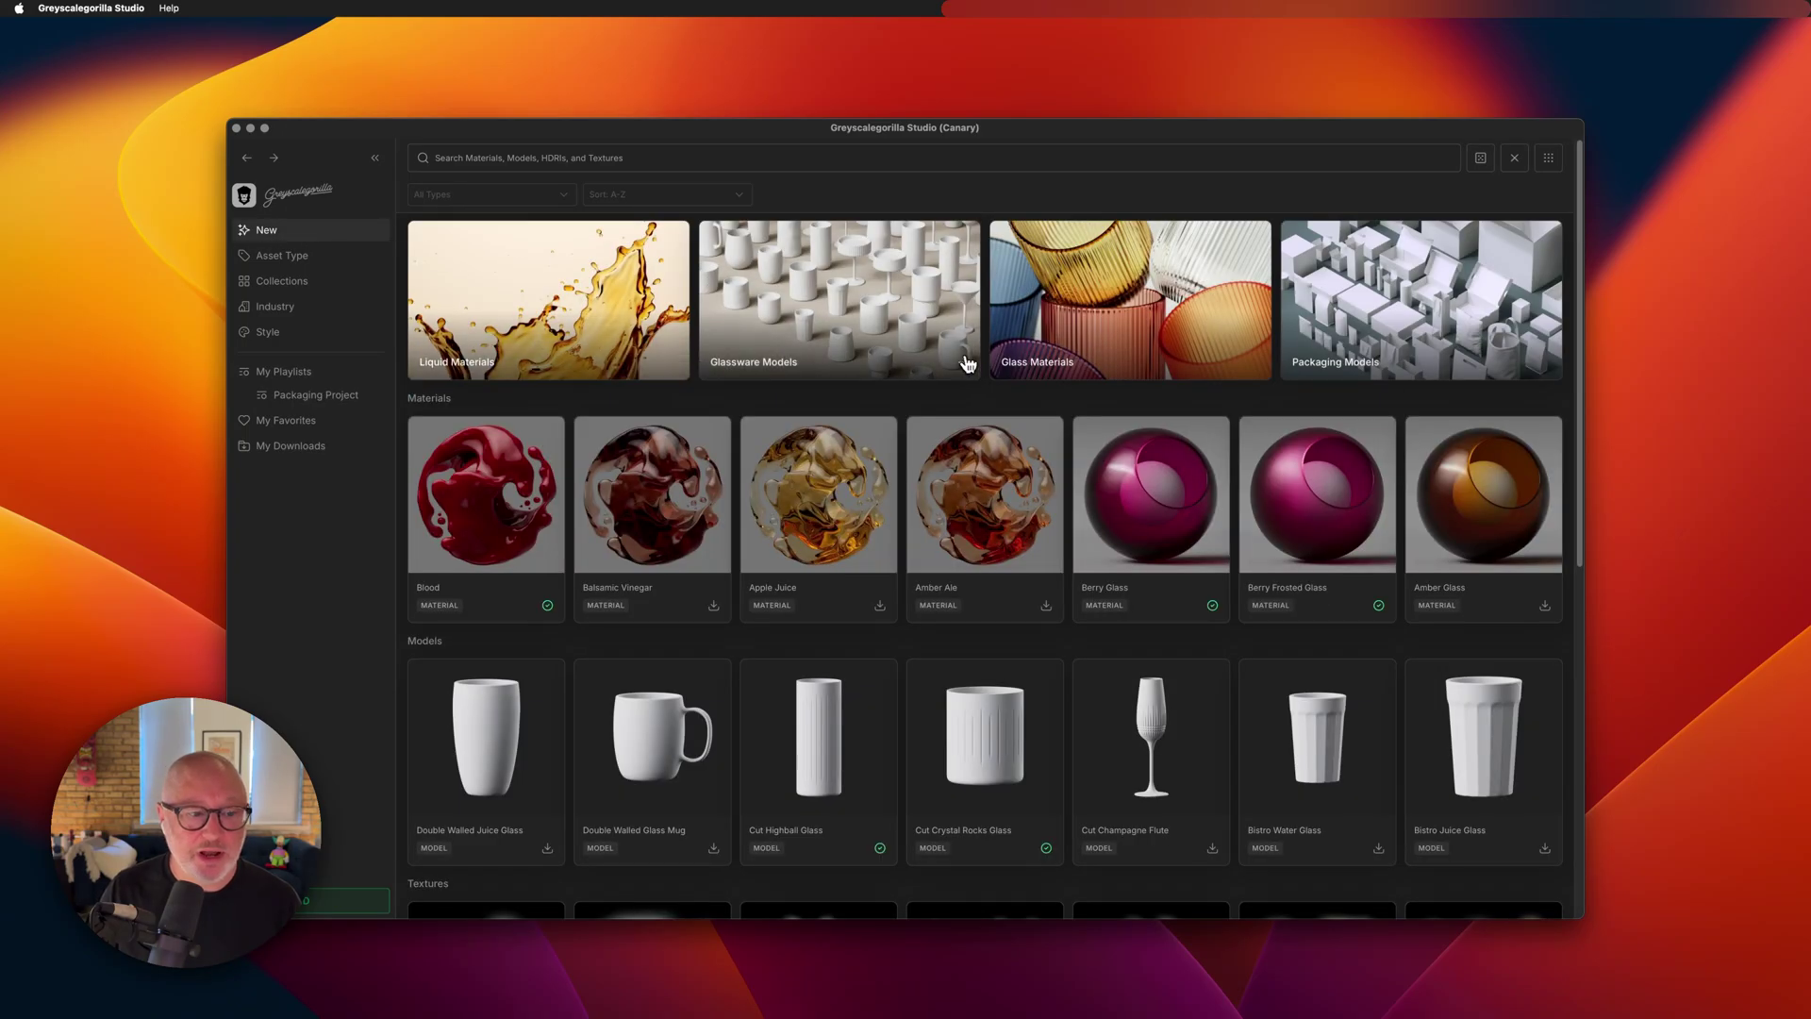
{"action": "left_click", "coordinate": [1482, 161]}
{"action": "left_click", "coordinate": [1483, 160]}
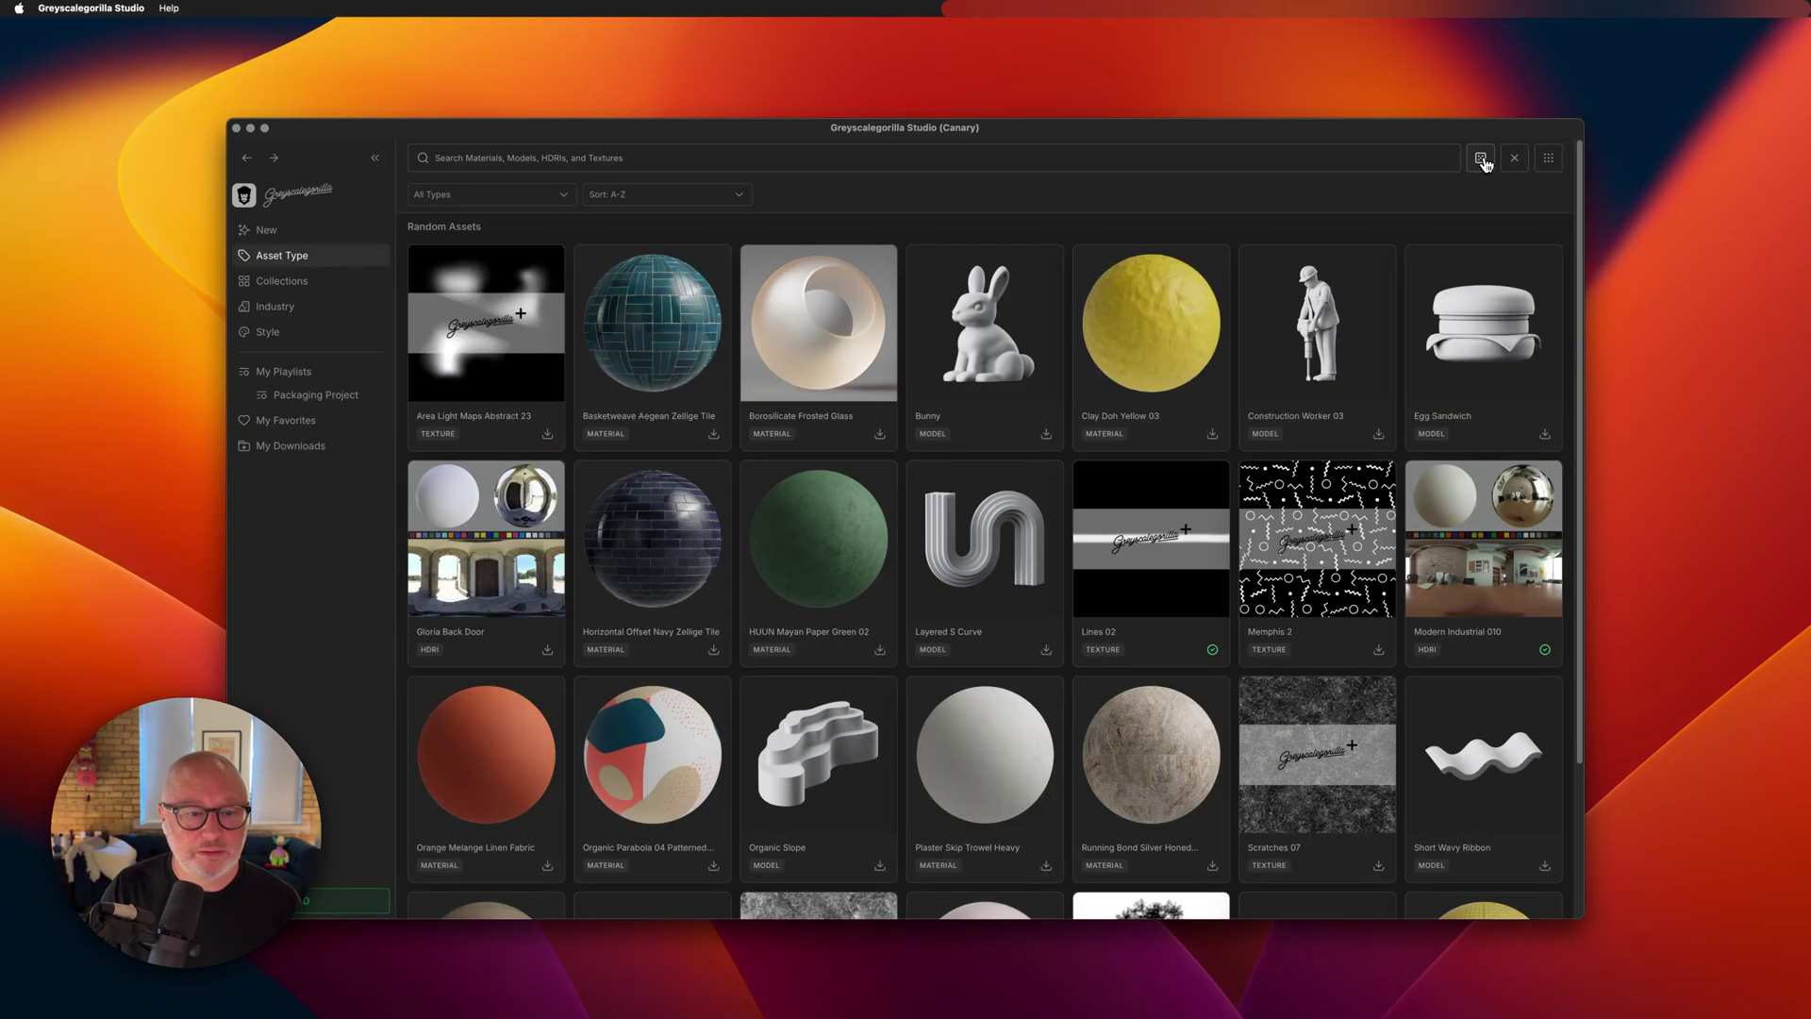
{"action": "left_click", "coordinate": [1482, 161]}
{"action": "left_click", "coordinate": [1482, 160]}
{"action": "left_click", "coordinate": [1480, 160]}
{"action": "left_click", "coordinate": [1480, 160]}
{"action": "left_click", "coordinate": [1481, 161]}
{"action": "left_click", "coordinate": [1480, 160]}
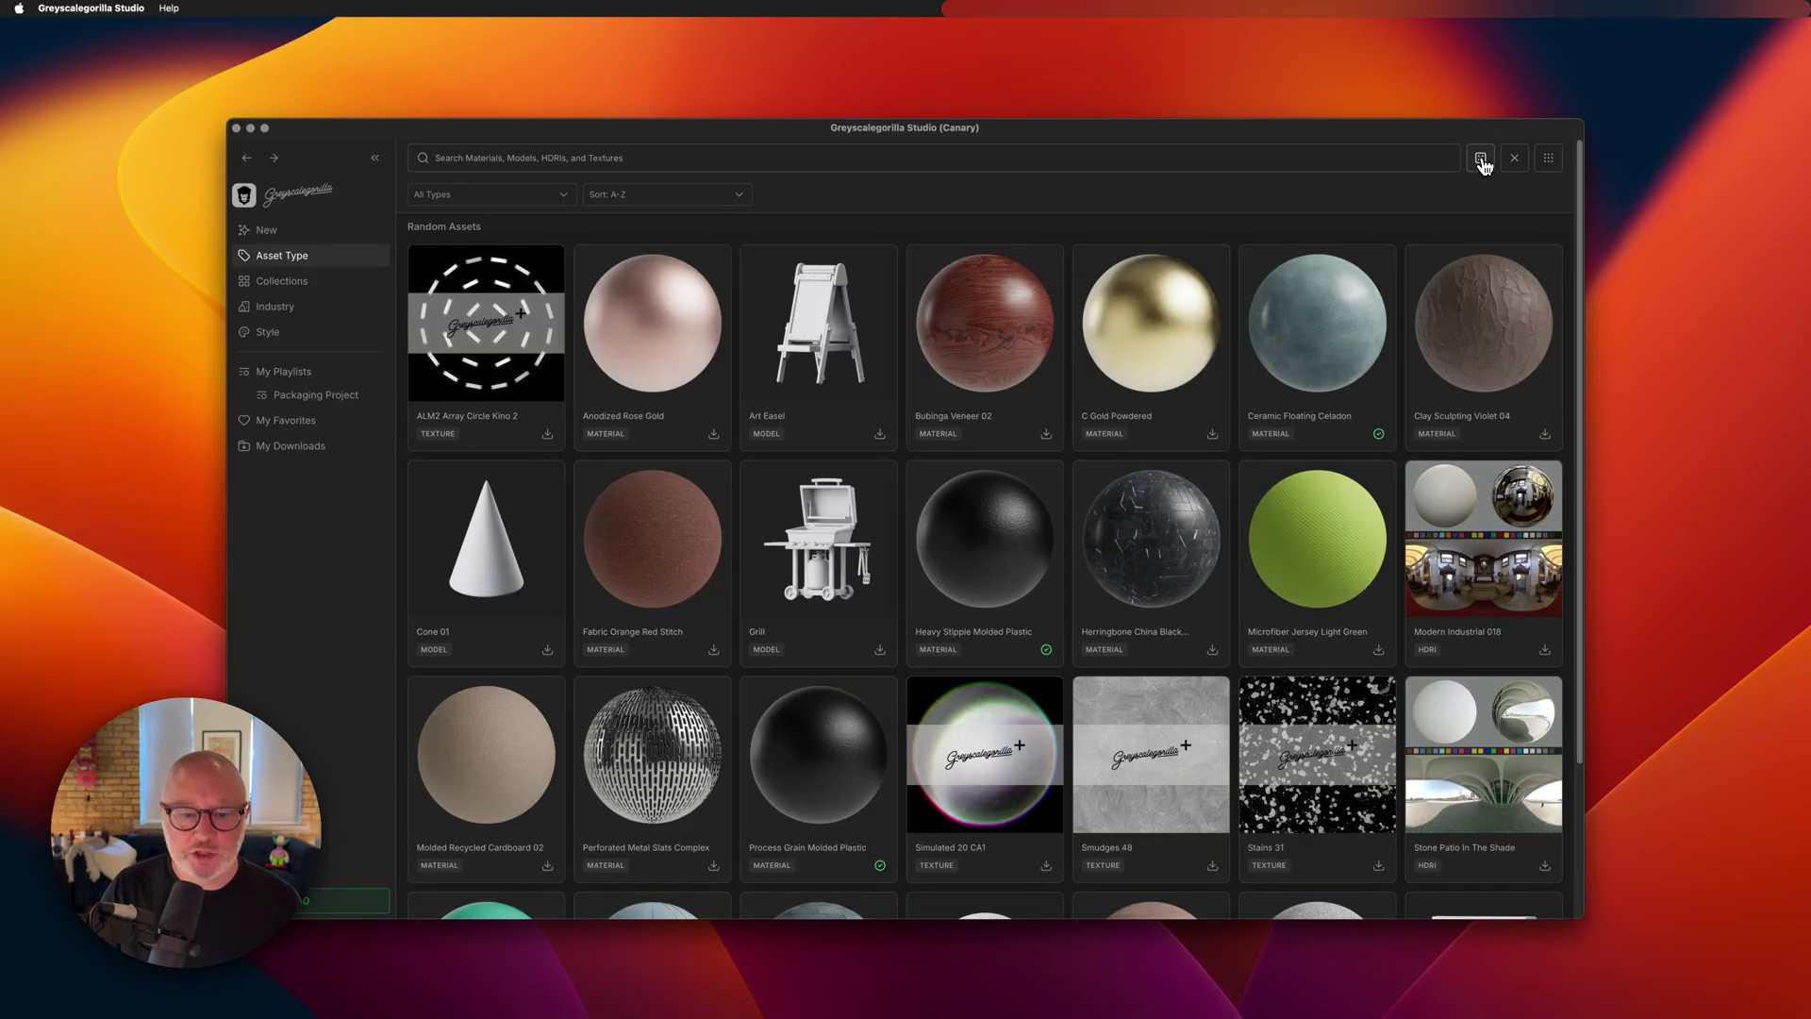
Add Heavy Stipple Molded Plastic and Microfiber Jersey Light Green to Packaging Project.
{"action": "mouse_move", "coordinate": [1036, 520]}
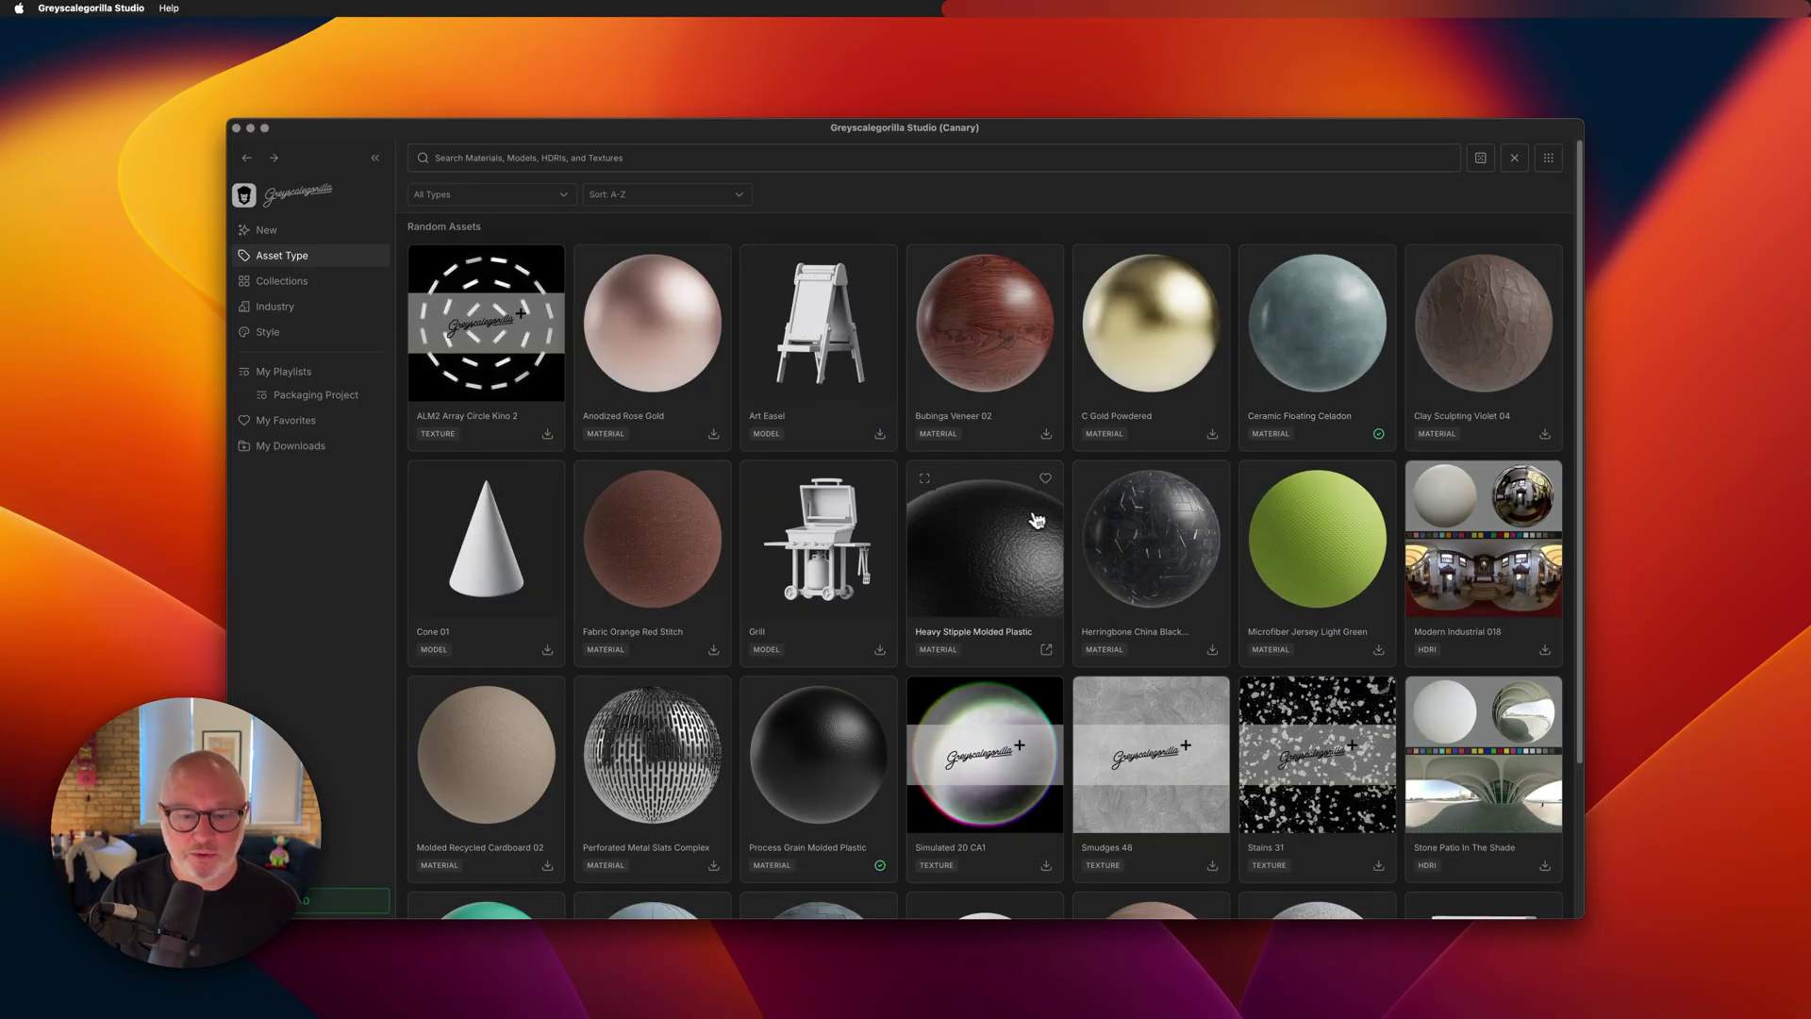
{"action": "right_click", "coordinate": [960, 520]}
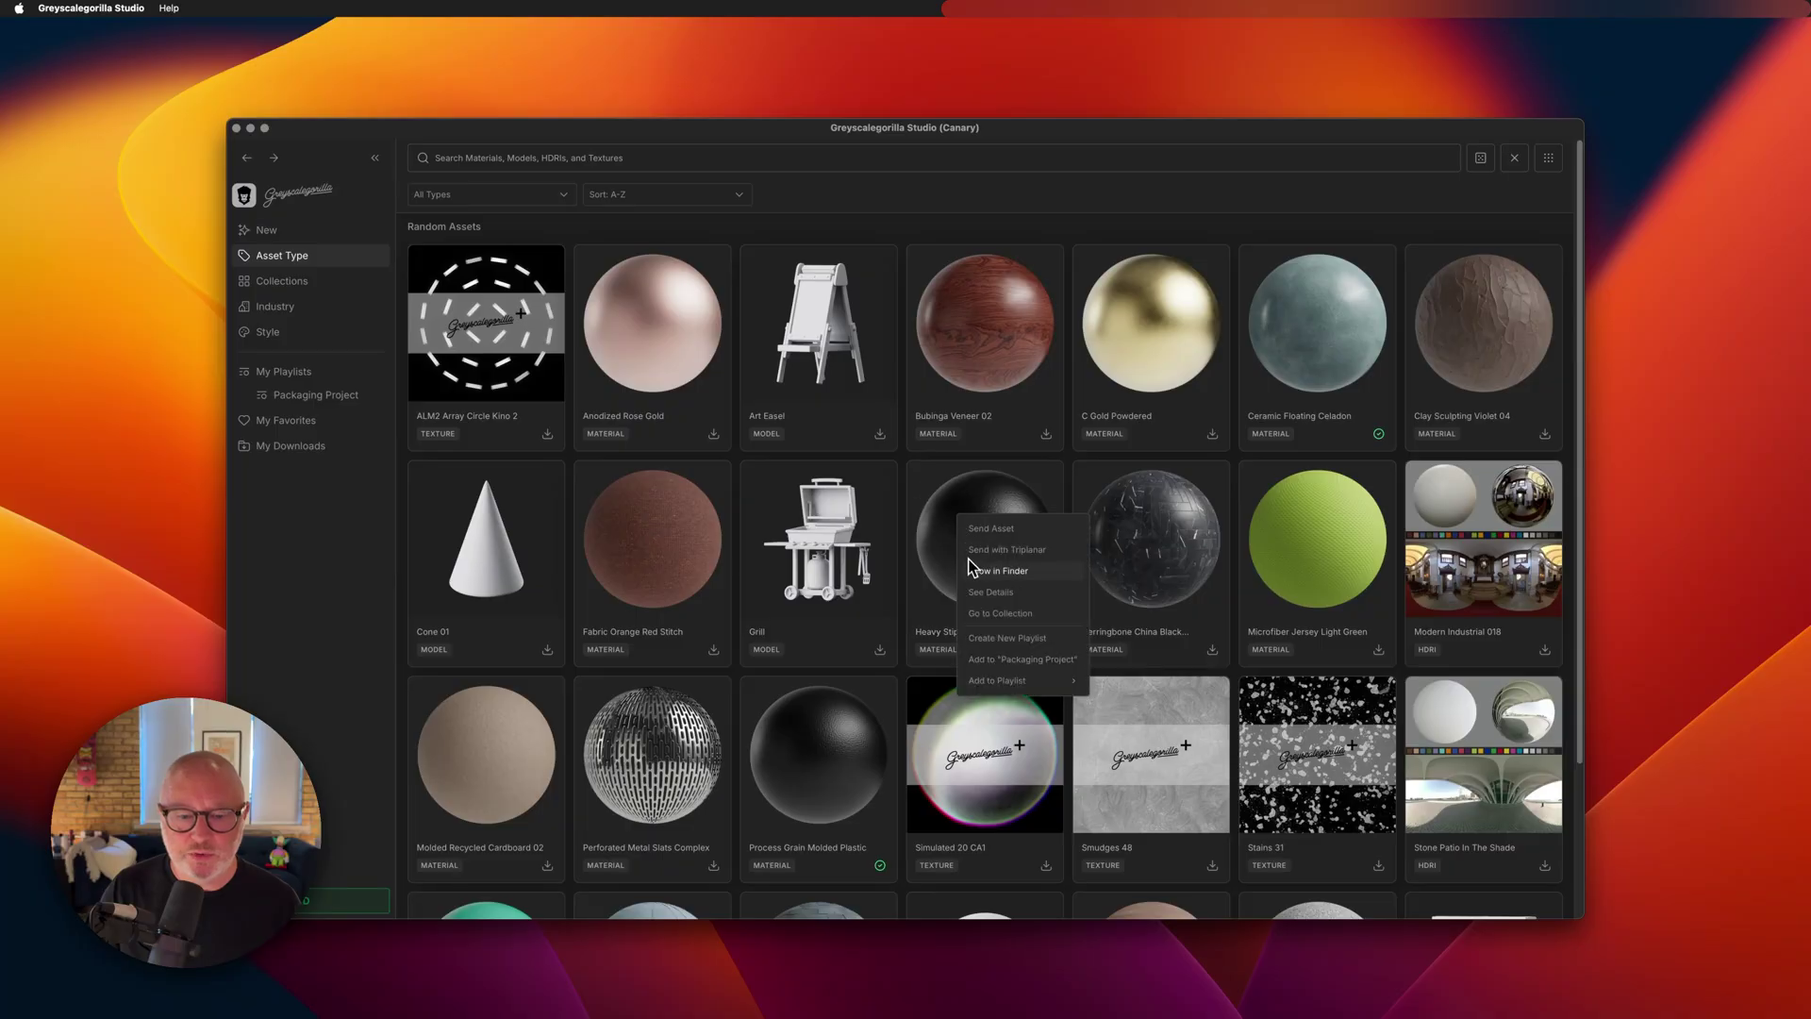
{"action": "left_click", "coordinate": [999, 659]}
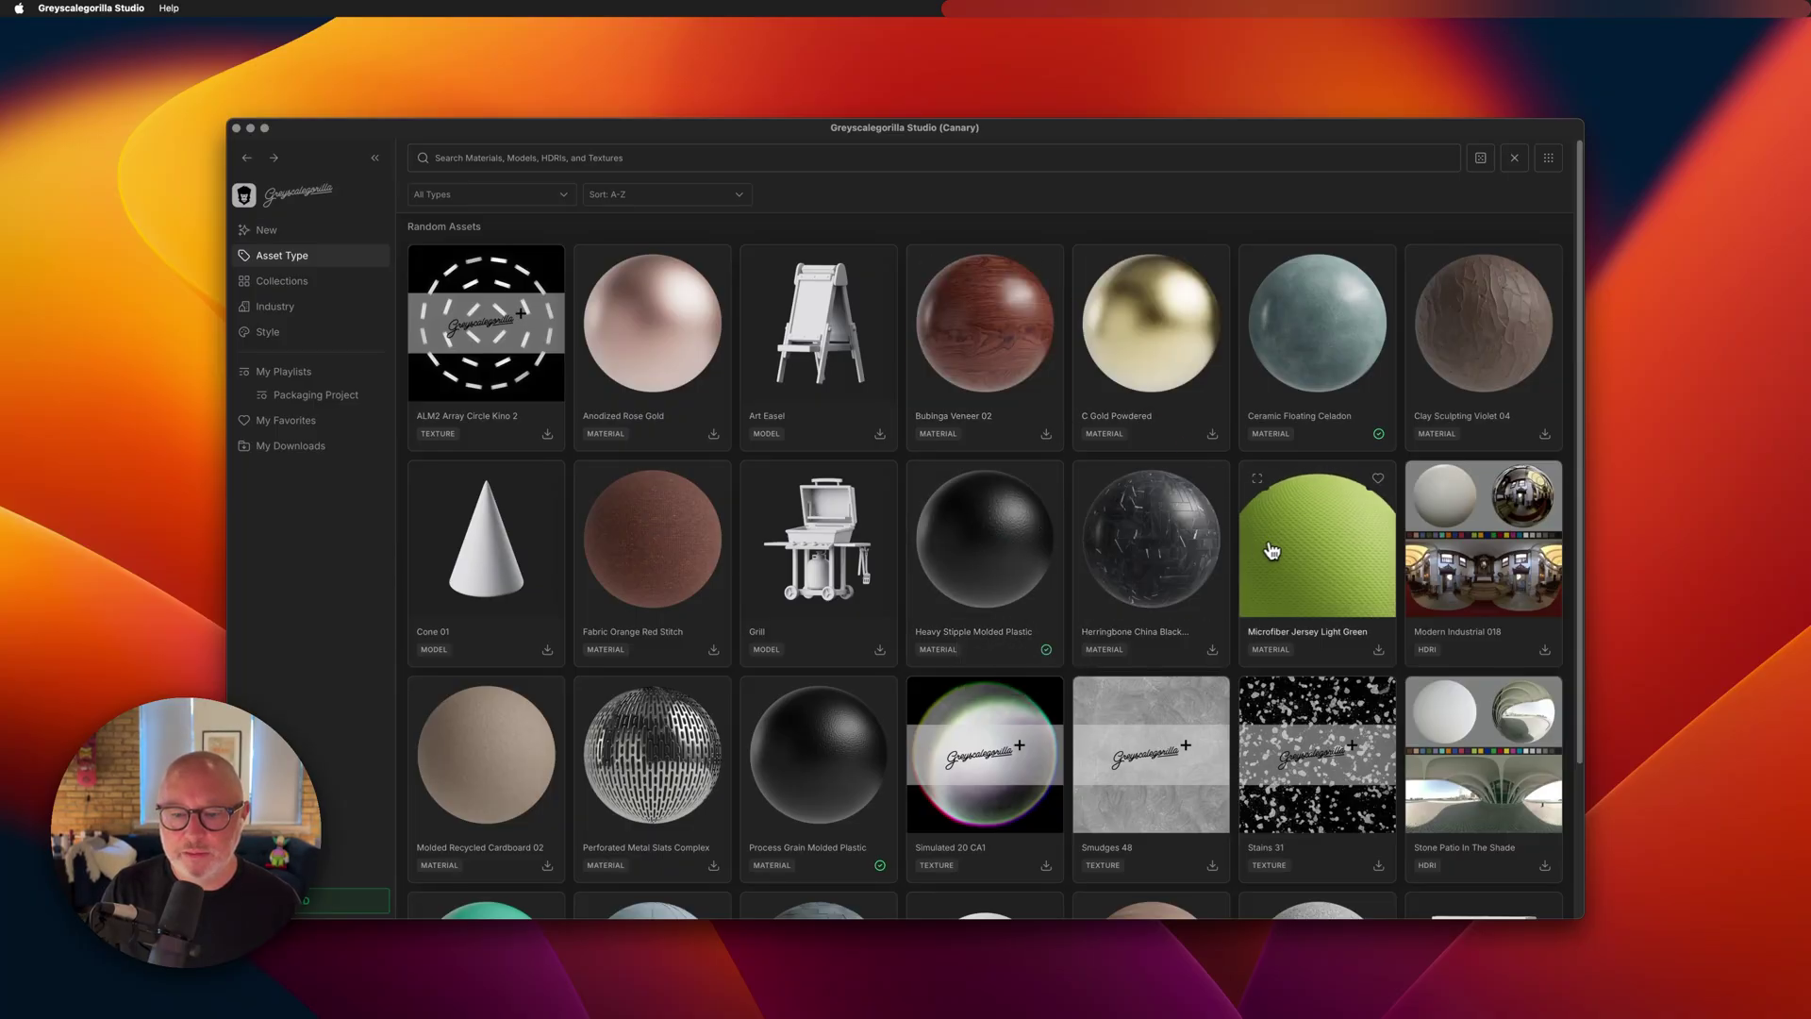
{"action": "right_click", "coordinate": [1280, 549]}
{"action": "left_click", "coordinate": [1370, 630]}
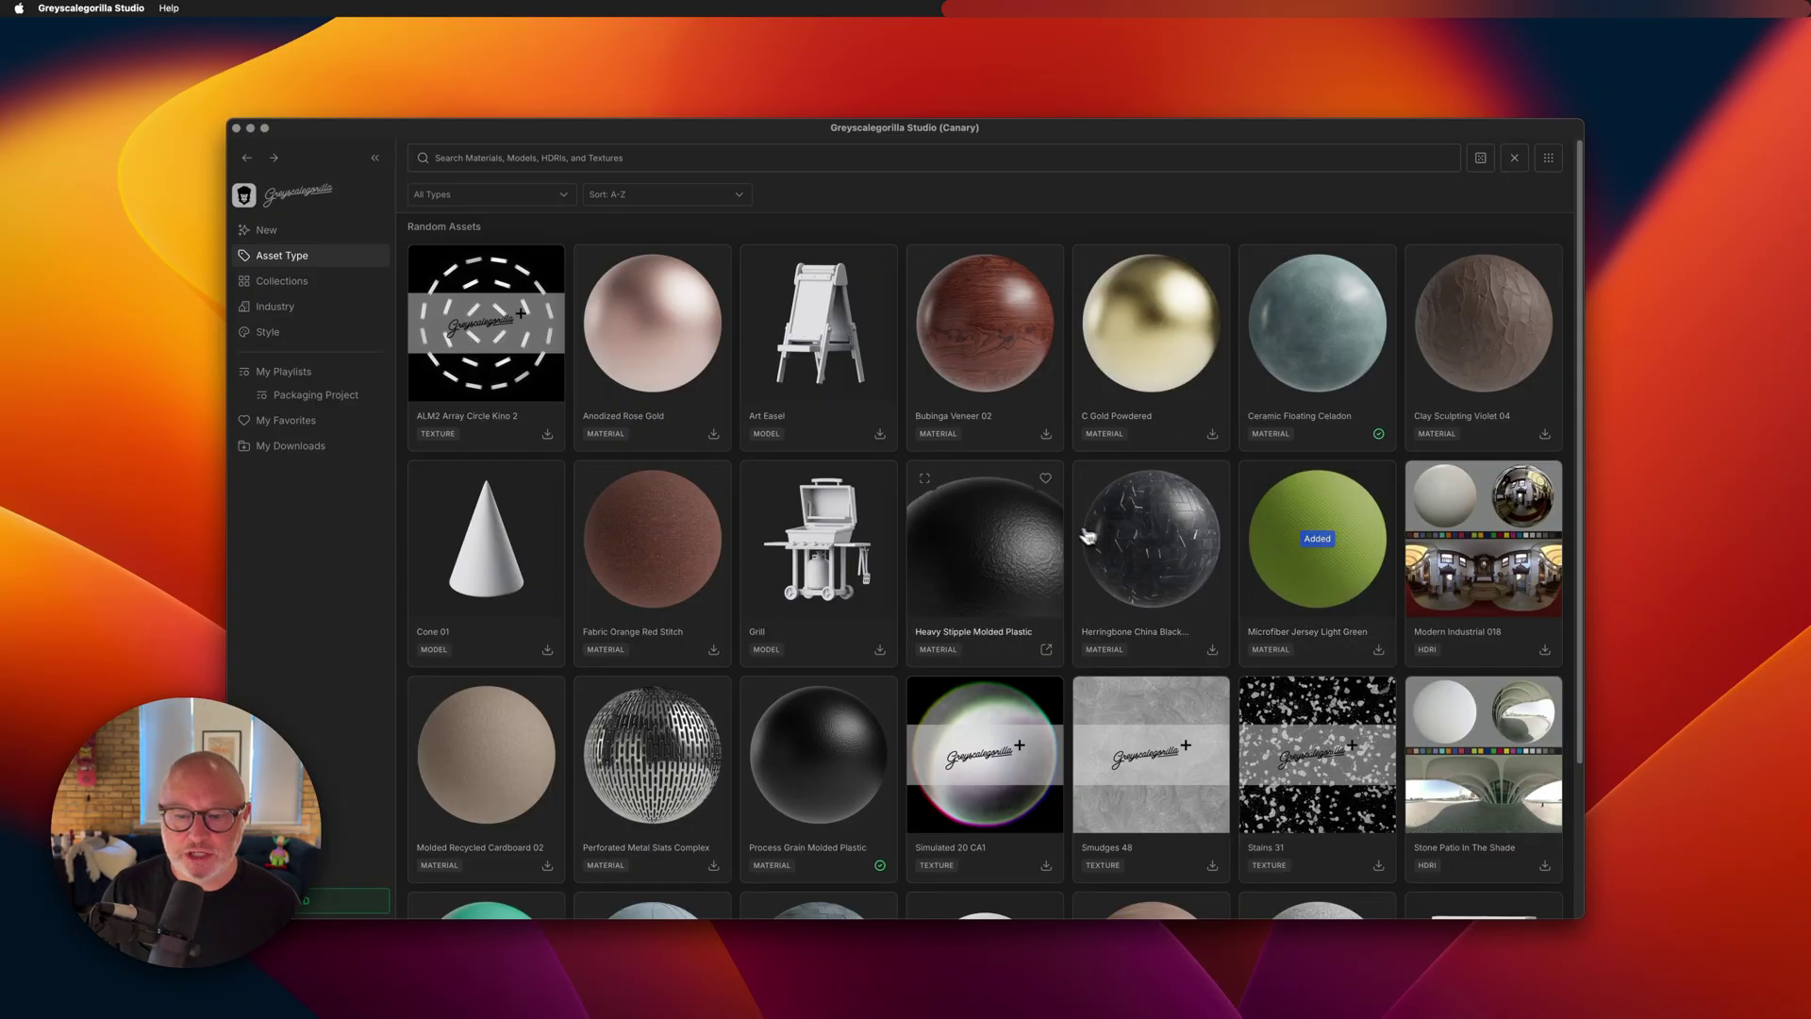
Reshuffle the random assets for a new selection.
{"action": "left_click", "coordinate": [1481, 160]}
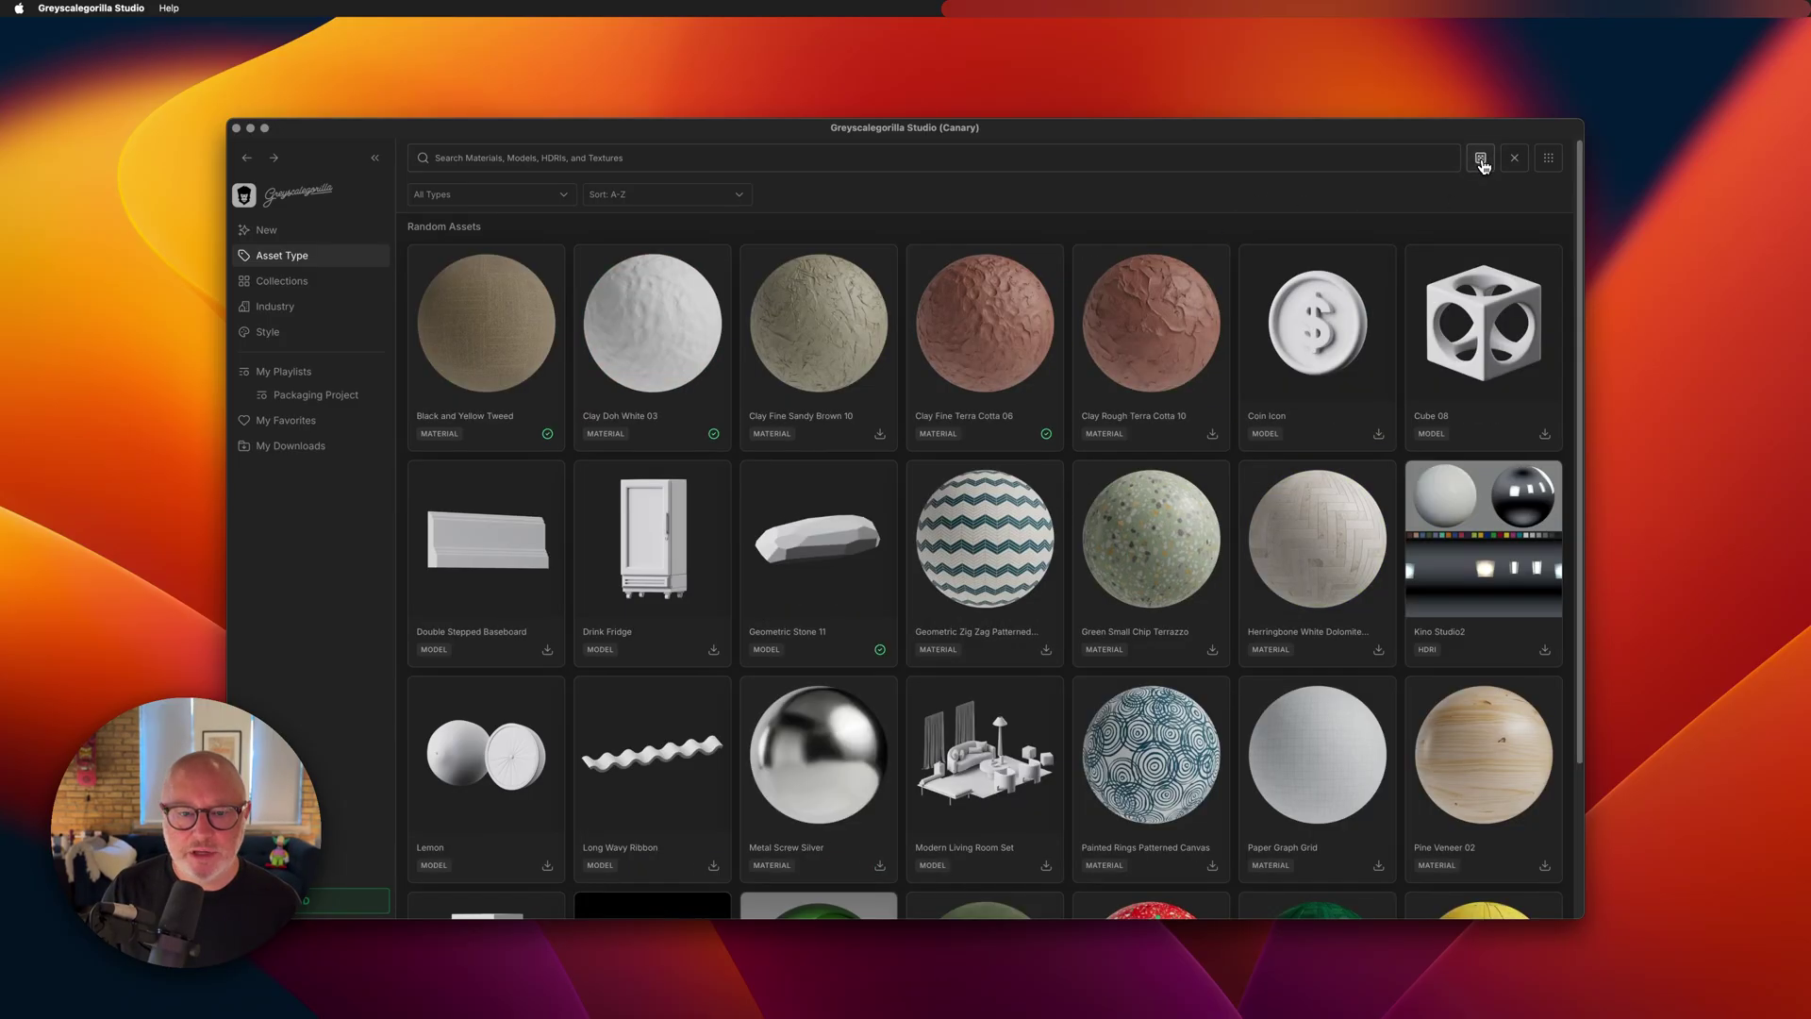
{"action": "left_click", "coordinate": [1481, 160]}
{"action": "left_click", "coordinate": [1481, 160]}
{"action": "left_click", "coordinate": [1481, 160]}
{"action": "left_click", "coordinate": [1480, 160]}
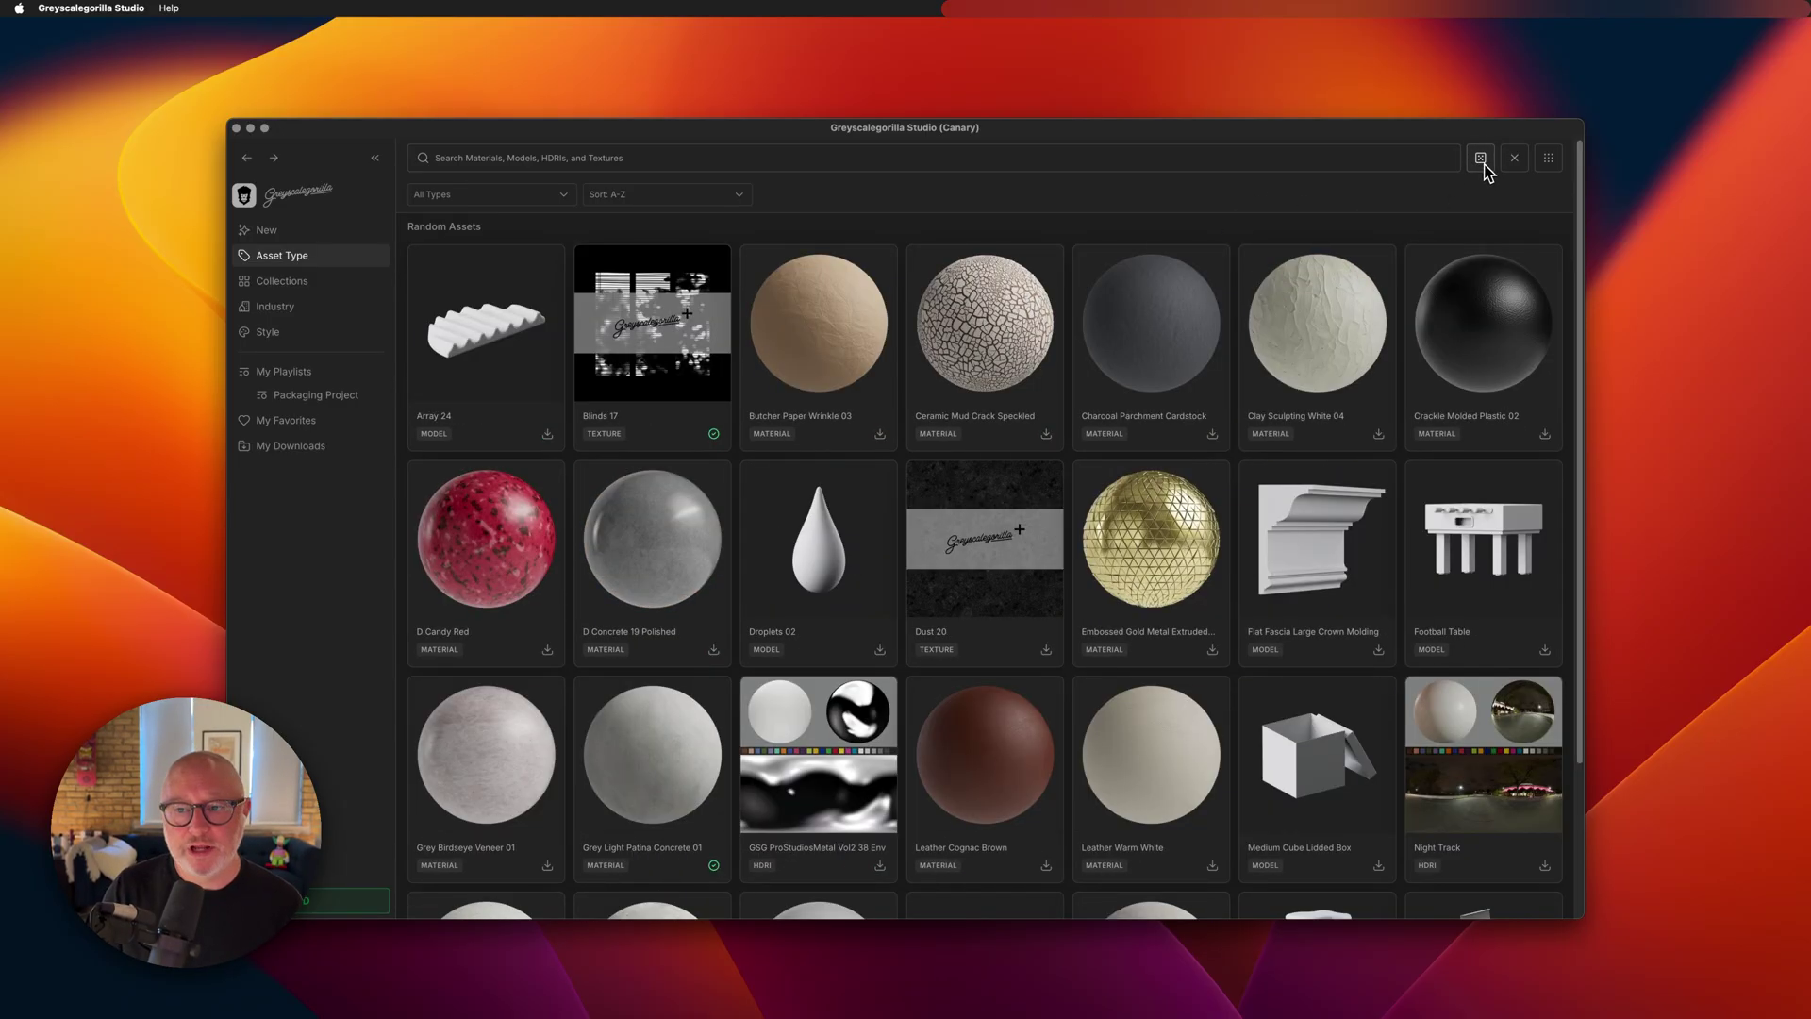
Limit the random assets to Materials and shuffle a few times.
{"action": "left_click", "coordinate": [454, 194]}
{"action": "left_click", "coordinate": [450, 251]}
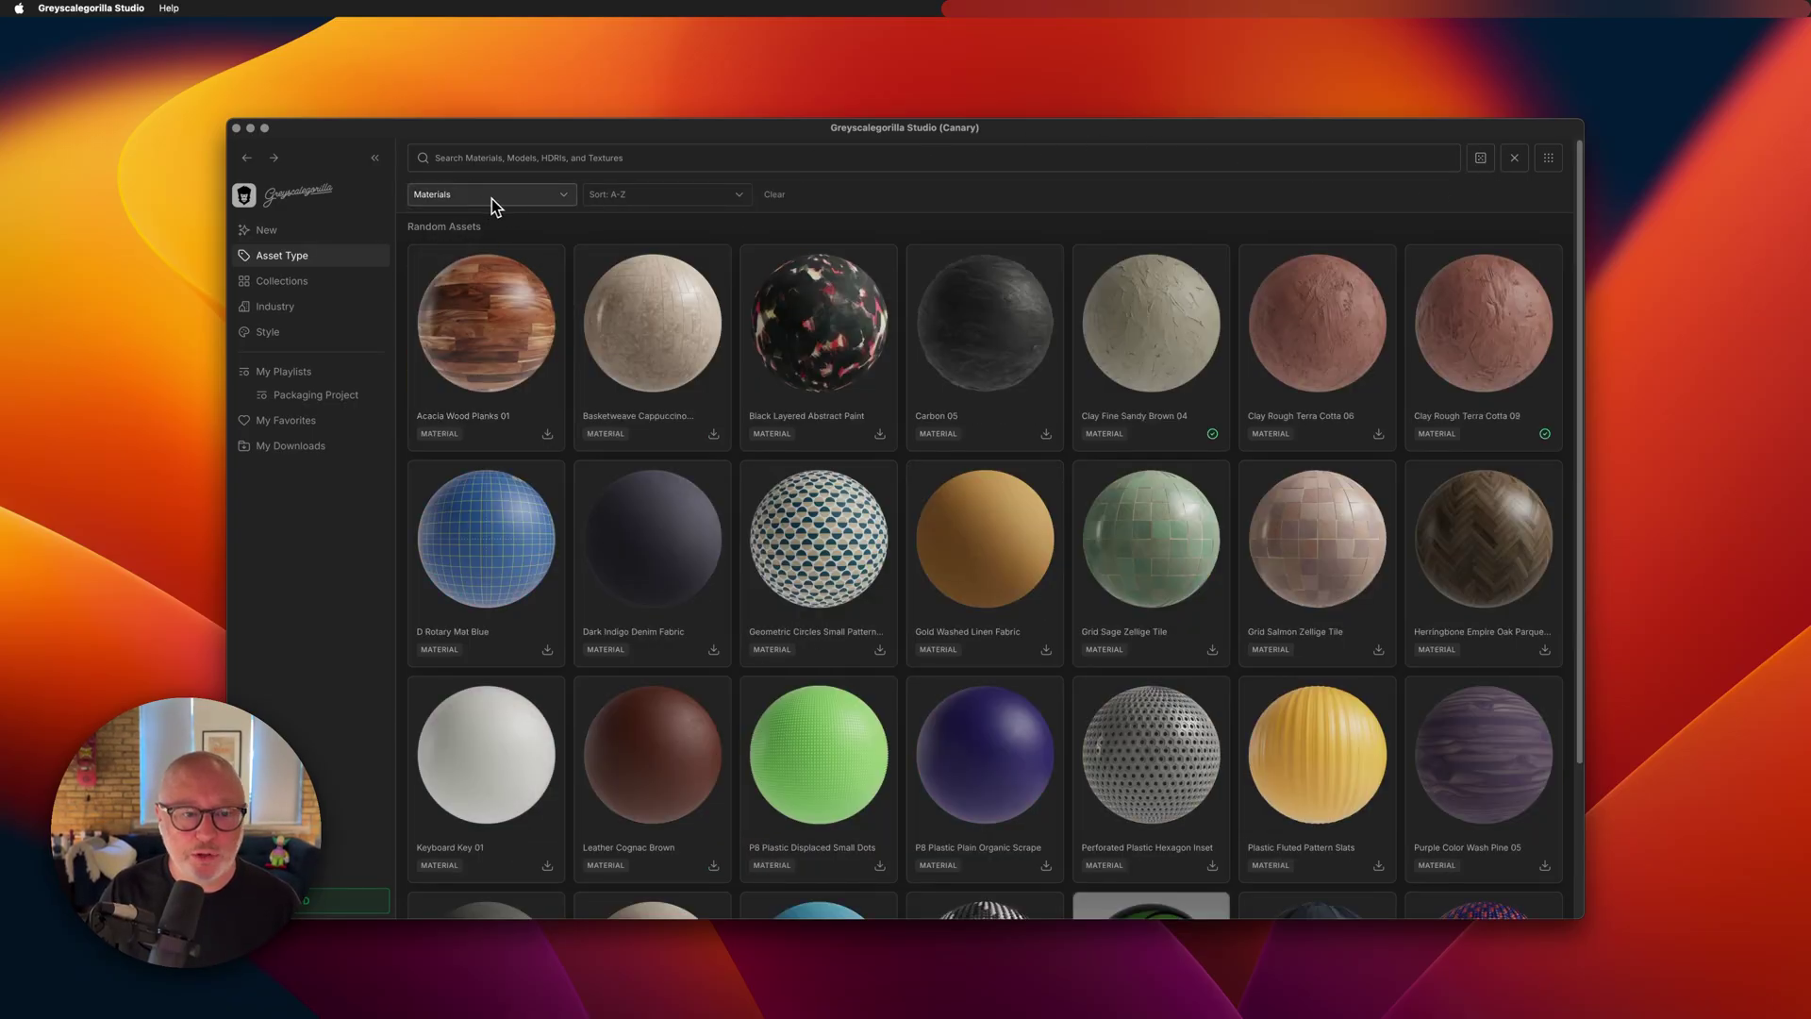
{"action": "left_click", "coordinate": [1481, 160]}
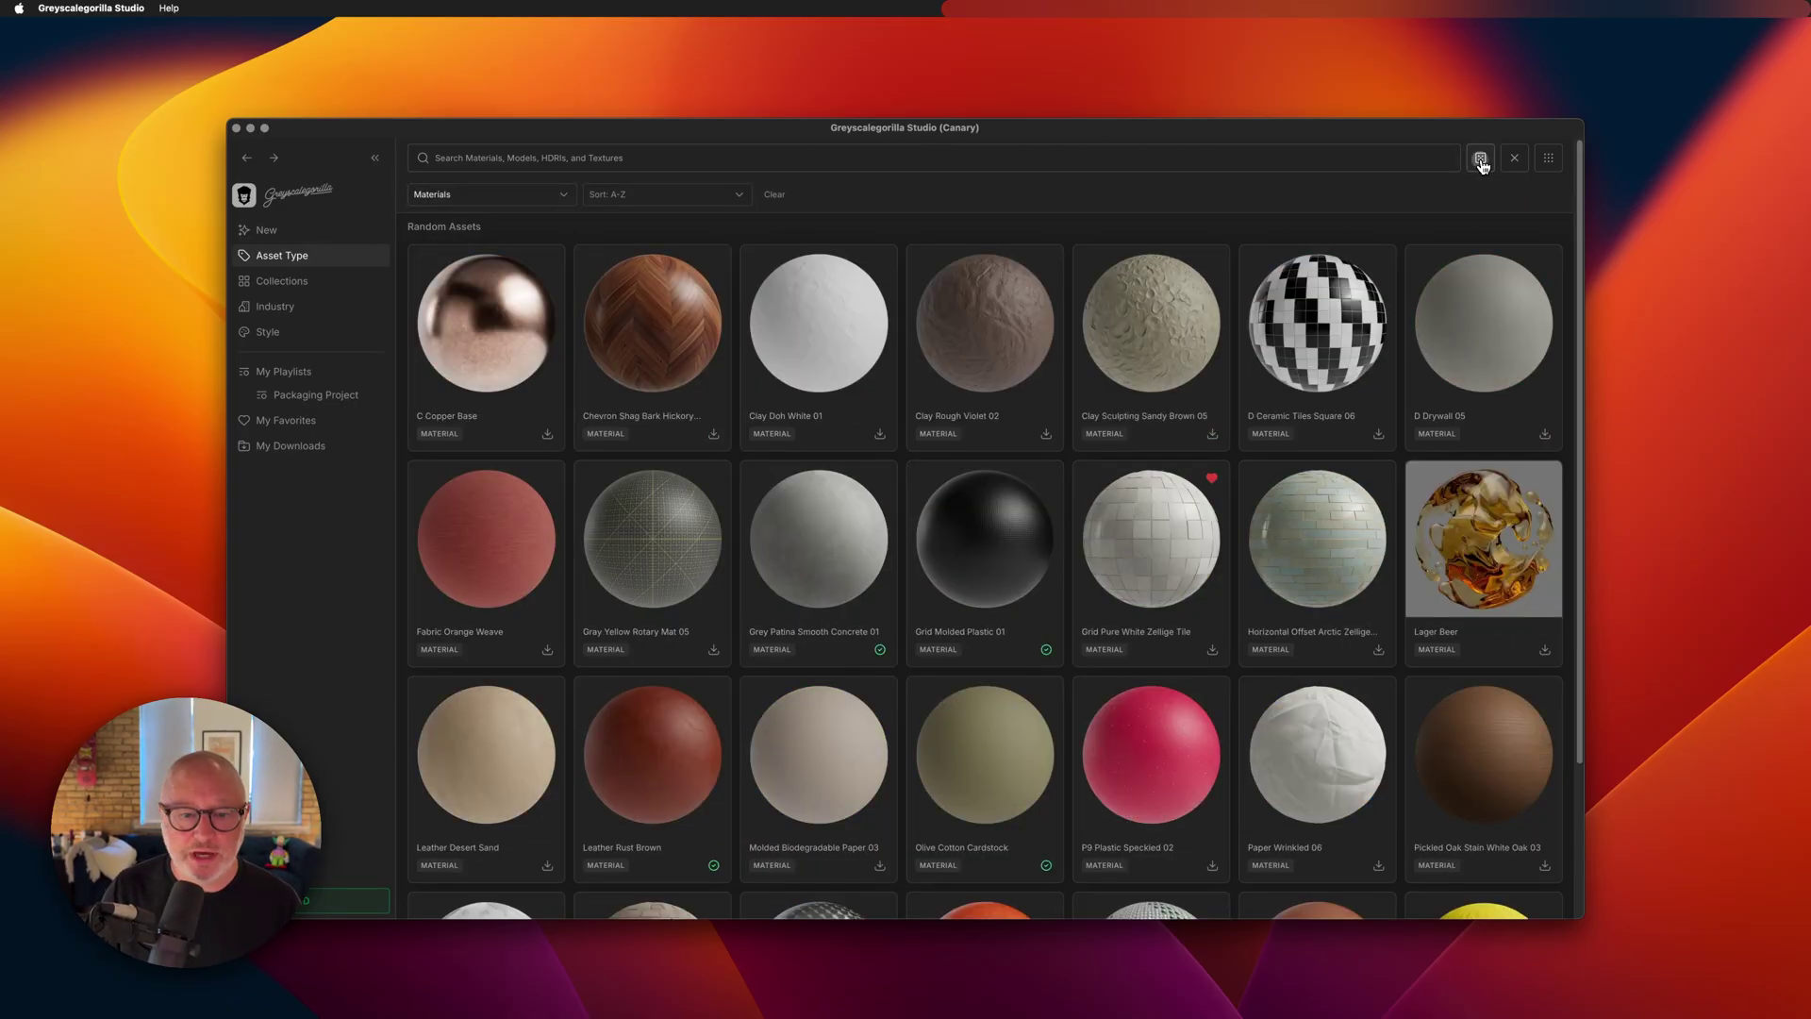
{"action": "left_click", "coordinate": [1481, 161]}
{"action": "left_click", "coordinate": [1481, 161]}
{"action": "left_click", "coordinate": [1481, 160]}
{"action": "left_click", "coordinate": [1481, 161]}
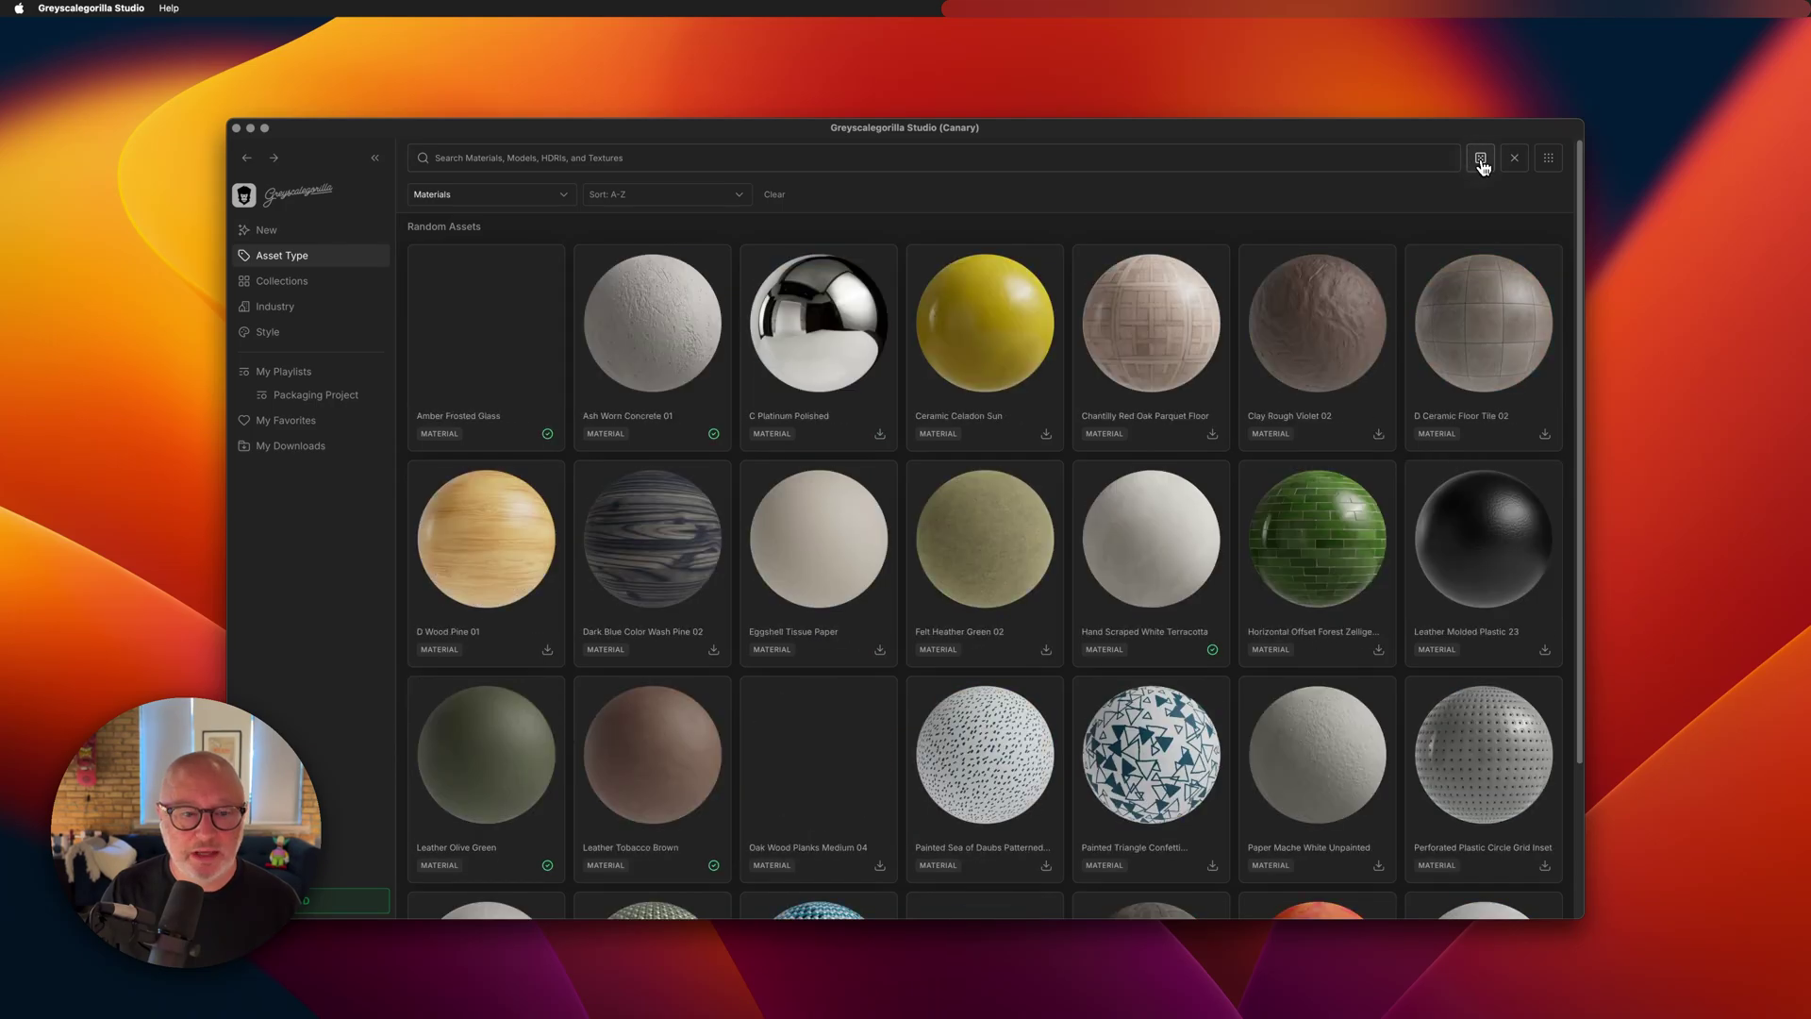
Keep shuffling until Blue Drippy Abstract Paint, Carbon 09 and Ketchup lead the grid.
{"action": "left_click", "coordinate": [1481, 161]}
{"action": "left_click", "coordinate": [1481, 160]}
{"action": "left_click", "coordinate": [1481, 160]}
{"action": "left_click", "coordinate": [1481, 160]}
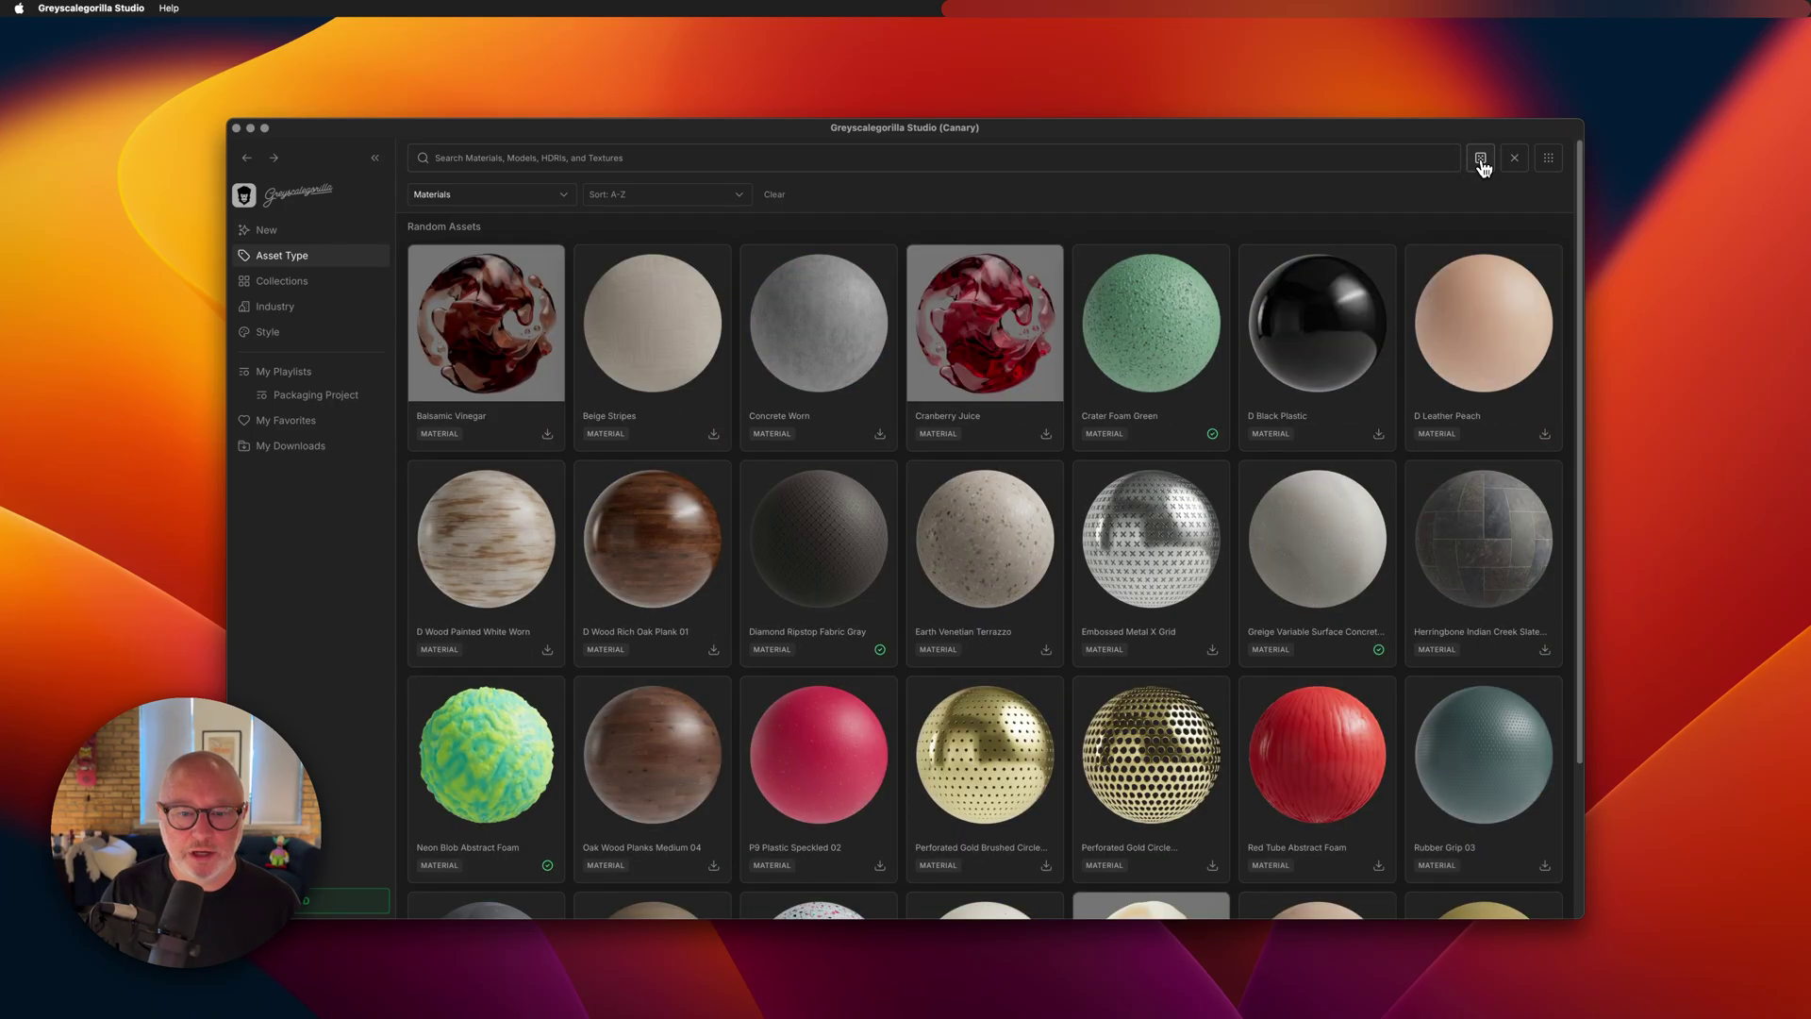
{"action": "left_click", "coordinate": [1481, 161]}
{"action": "left_click", "coordinate": [1481, 160]}
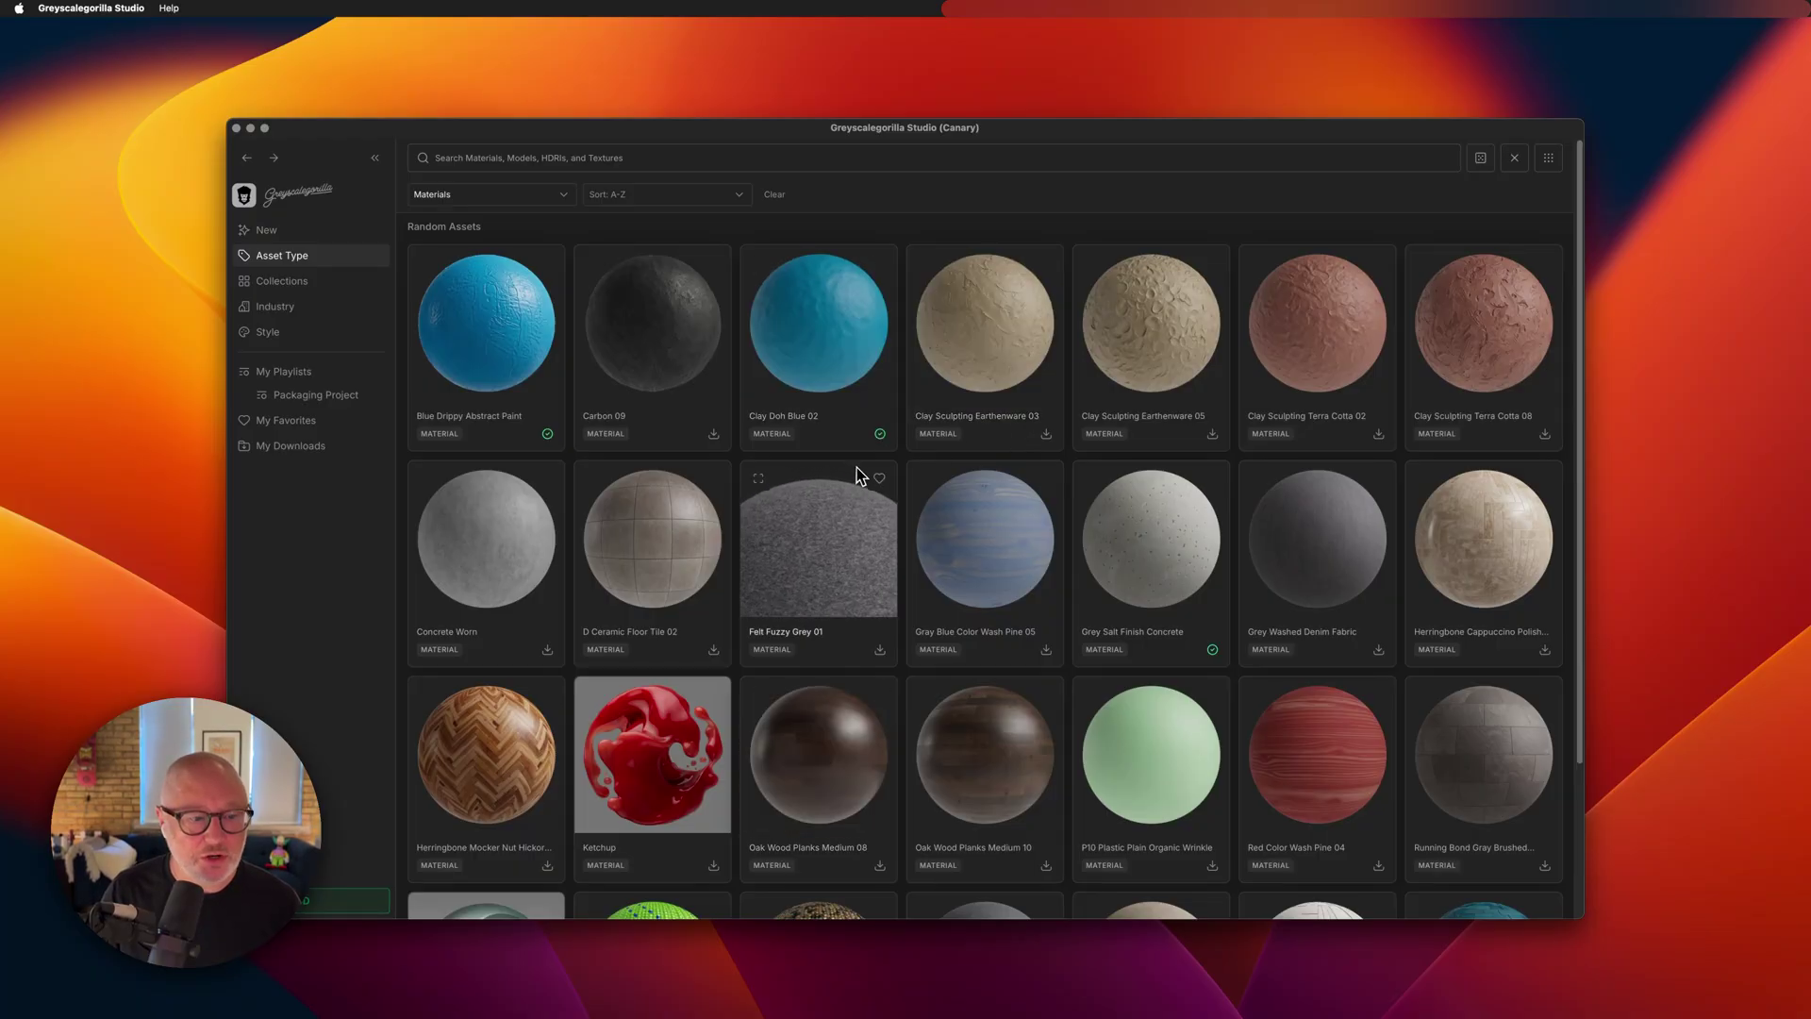
Open the Commercial Locations HDRI collection and scroll through its HDRIs, from Cloud City onward.
{"action": "left_click", "coordinate": [283, 281]}
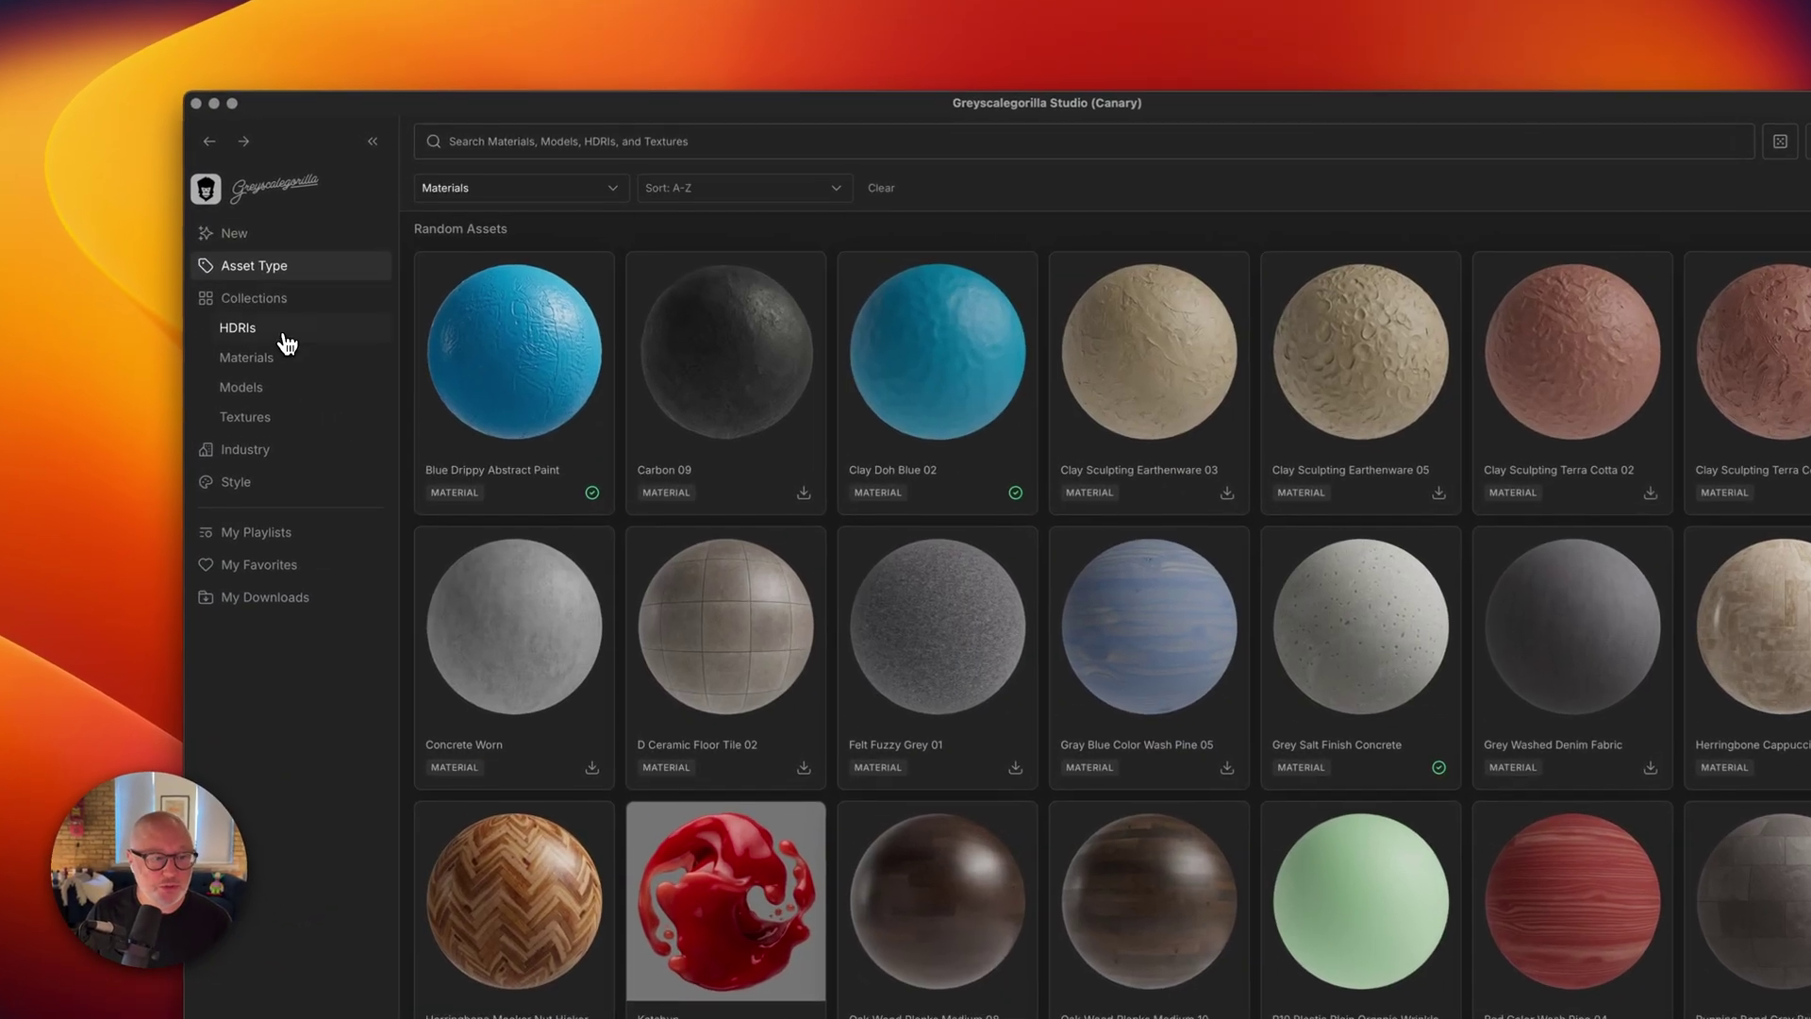
{"action": "left_click", "coordinate": [287, 344]}
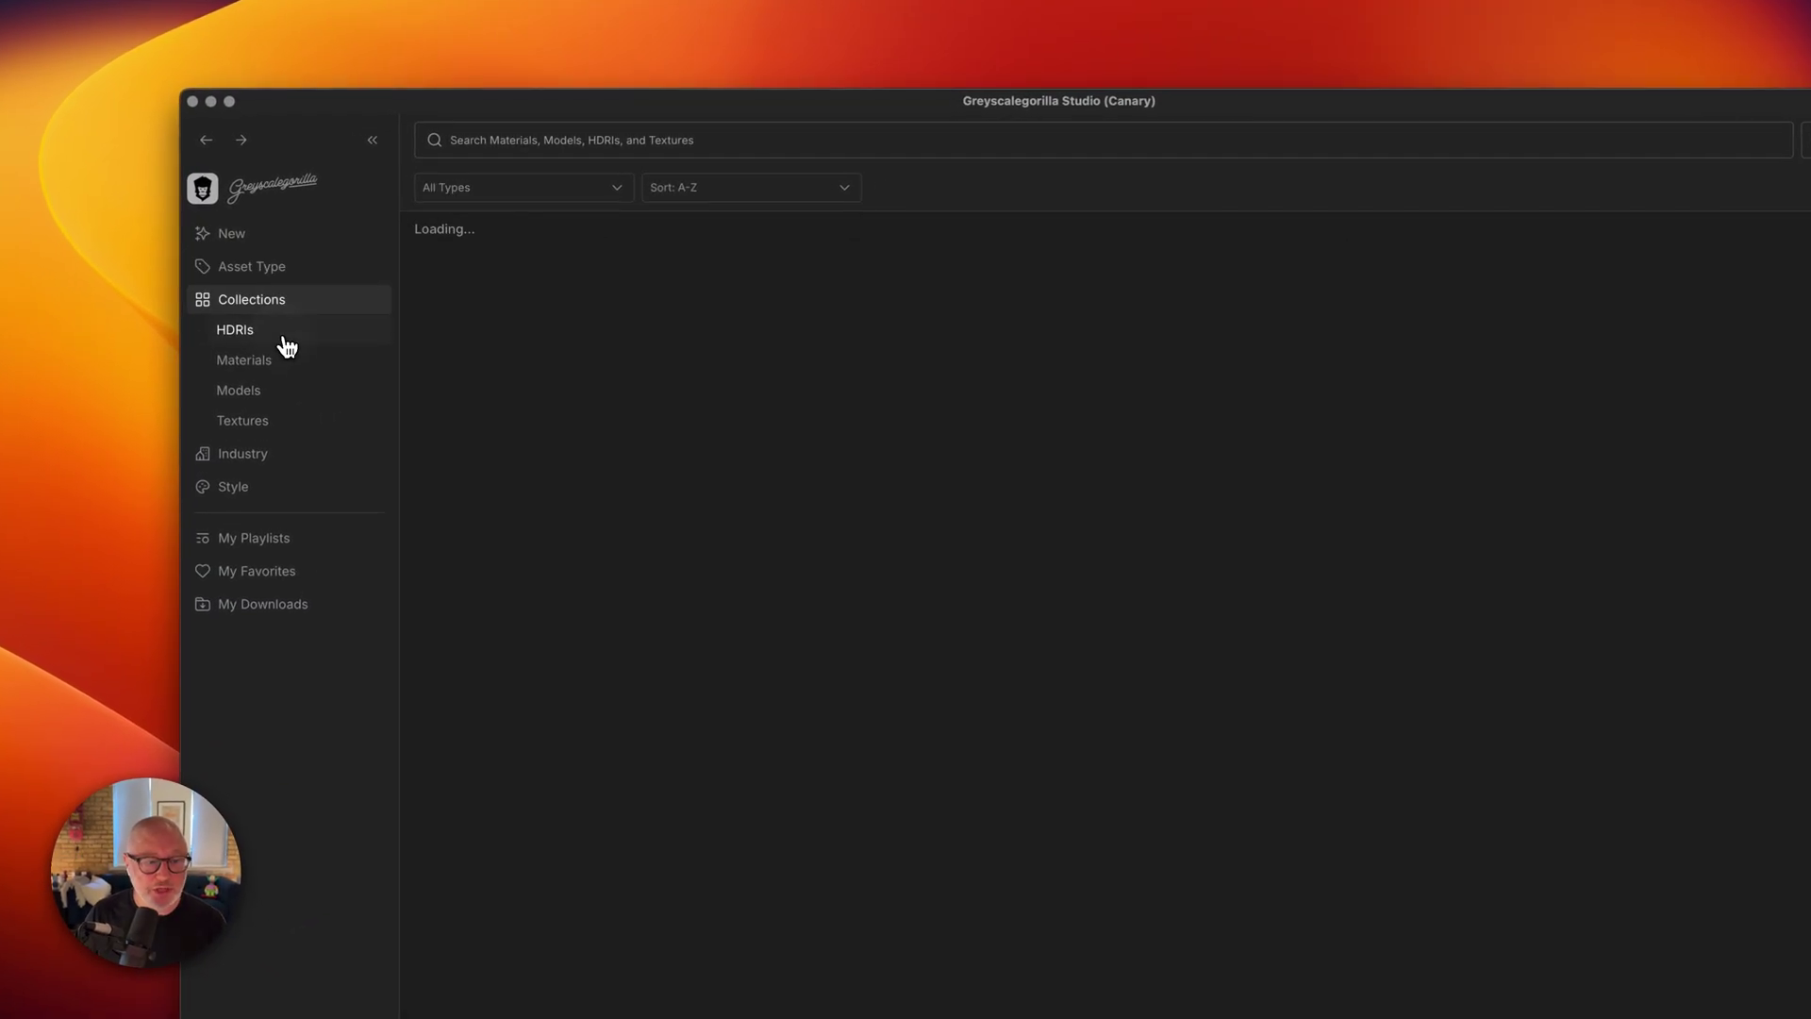
{"action": "left_click", "coordinate": [698, 388]}
{"action": "scroll", "coordinate": [1099, 464], "scroll_direction": "down", "scroll_amount": 5}
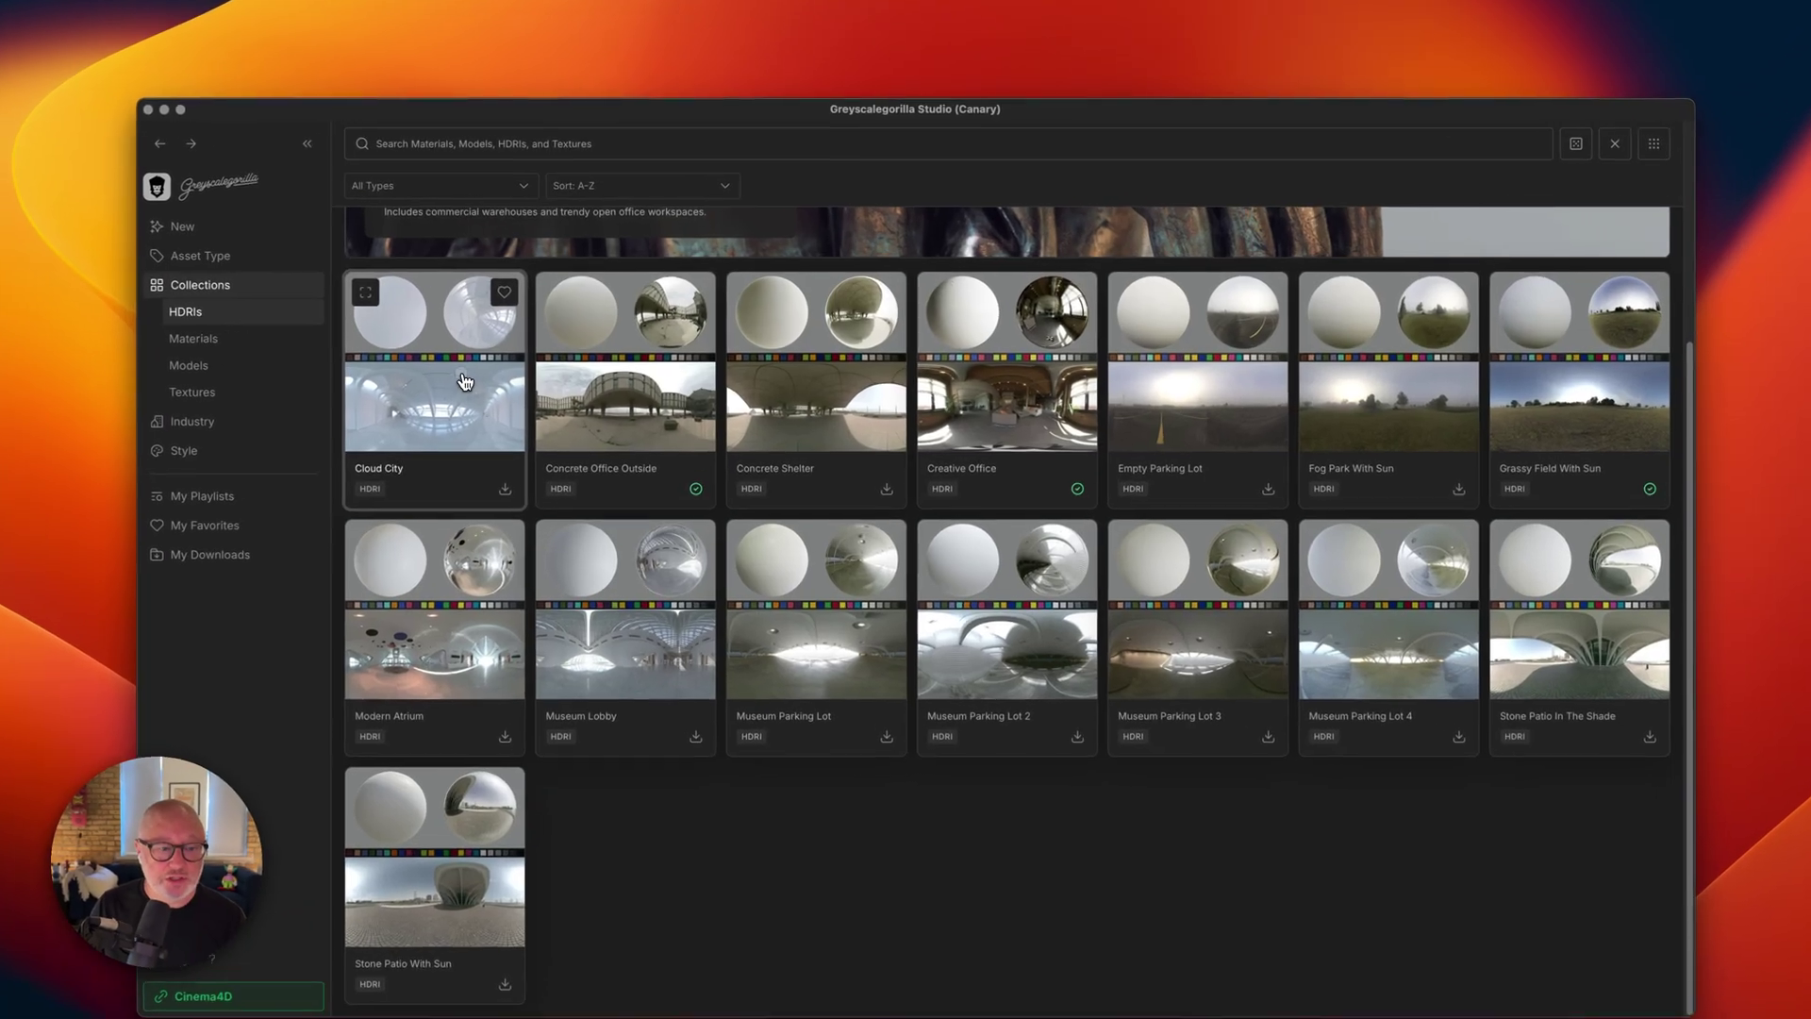
Preview and close the Cloud City HDRI, then the Blood material on the New page.
{"action": "left_click", "coordinate": [509, 368]}
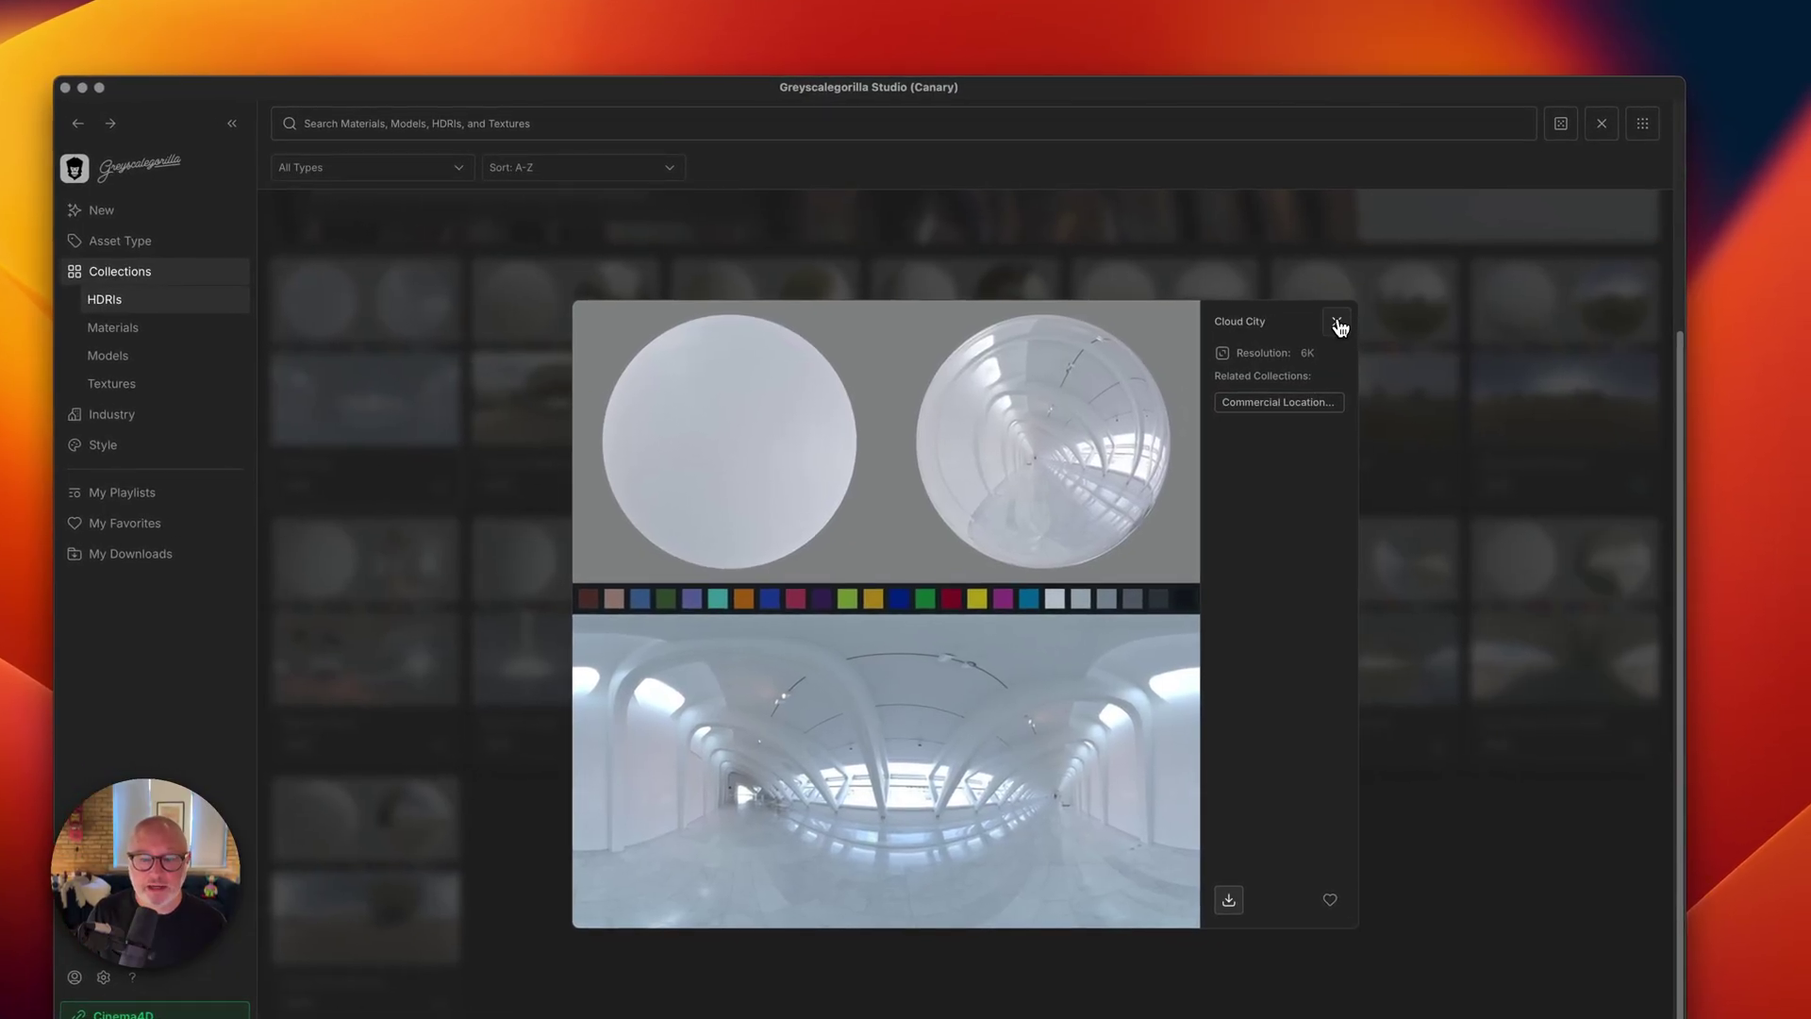
{"action": "left_click", "coordinate": [1338, 325]}
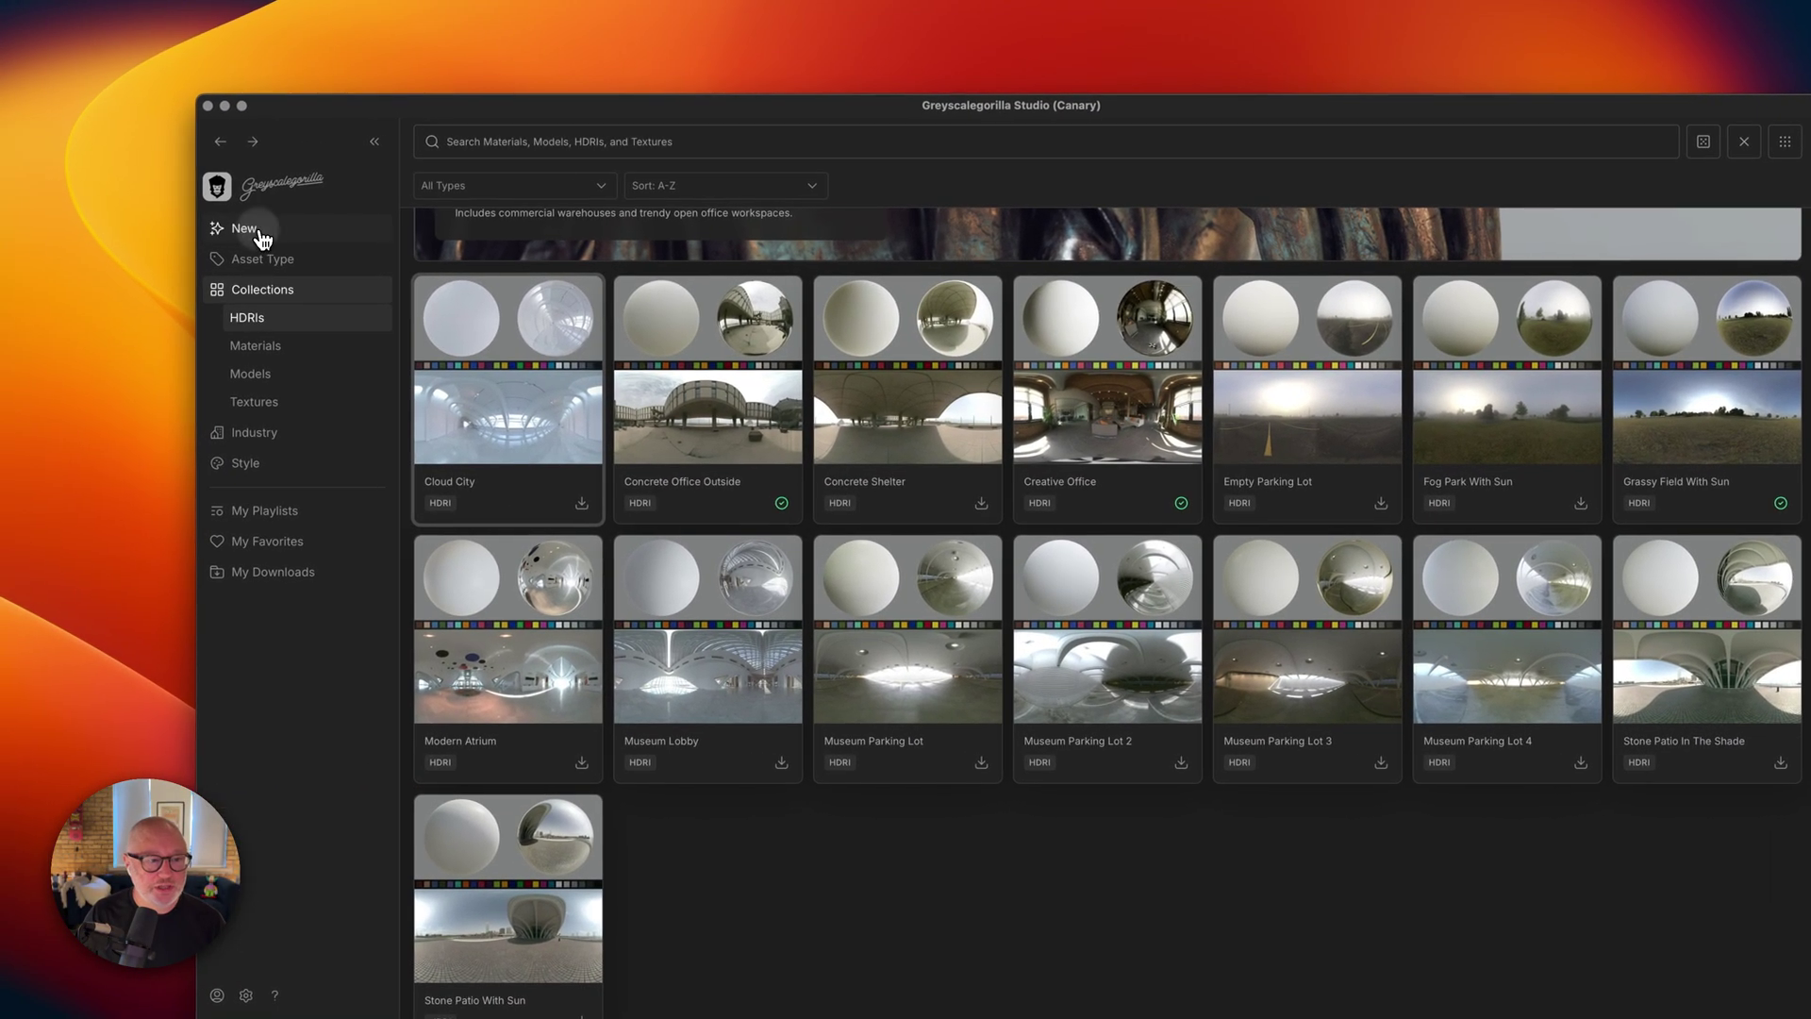
{"action": "left_click", "coordinate": [262, 237]}
{"action": "left_click", "coordinate": [517, 570]}
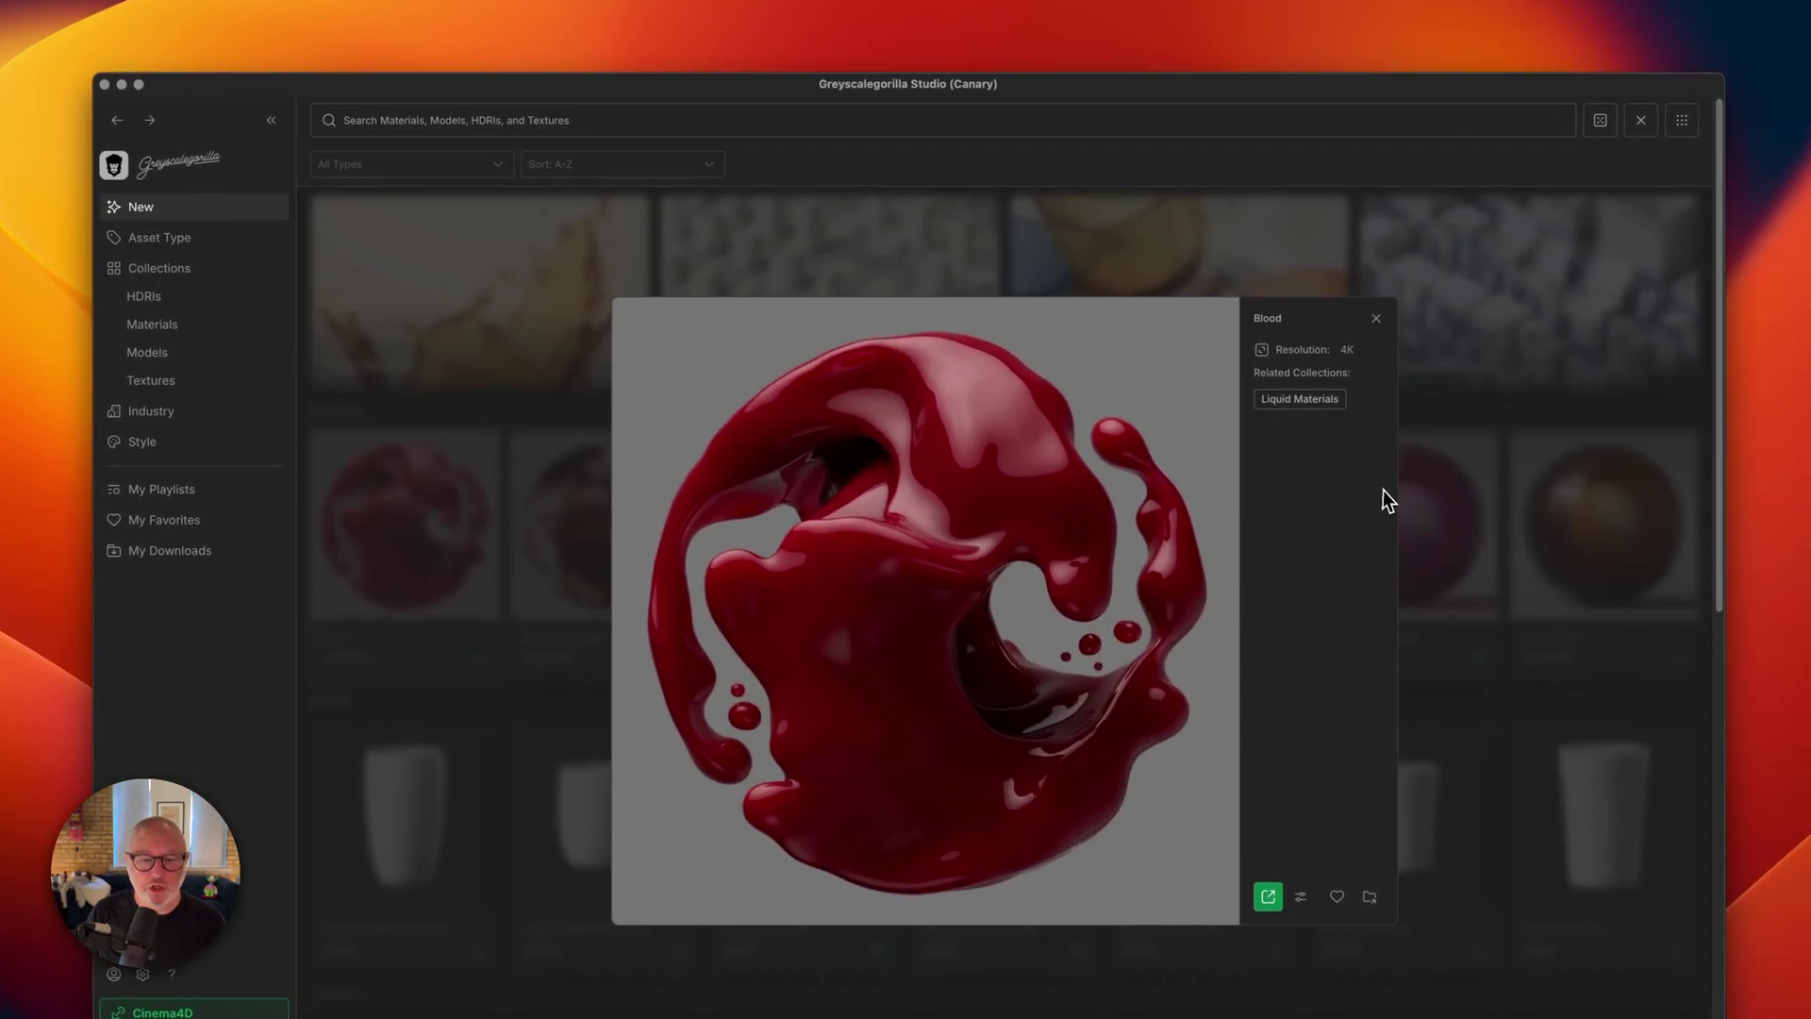
{"action": "left_click", "coordinate": [1374, 318]}
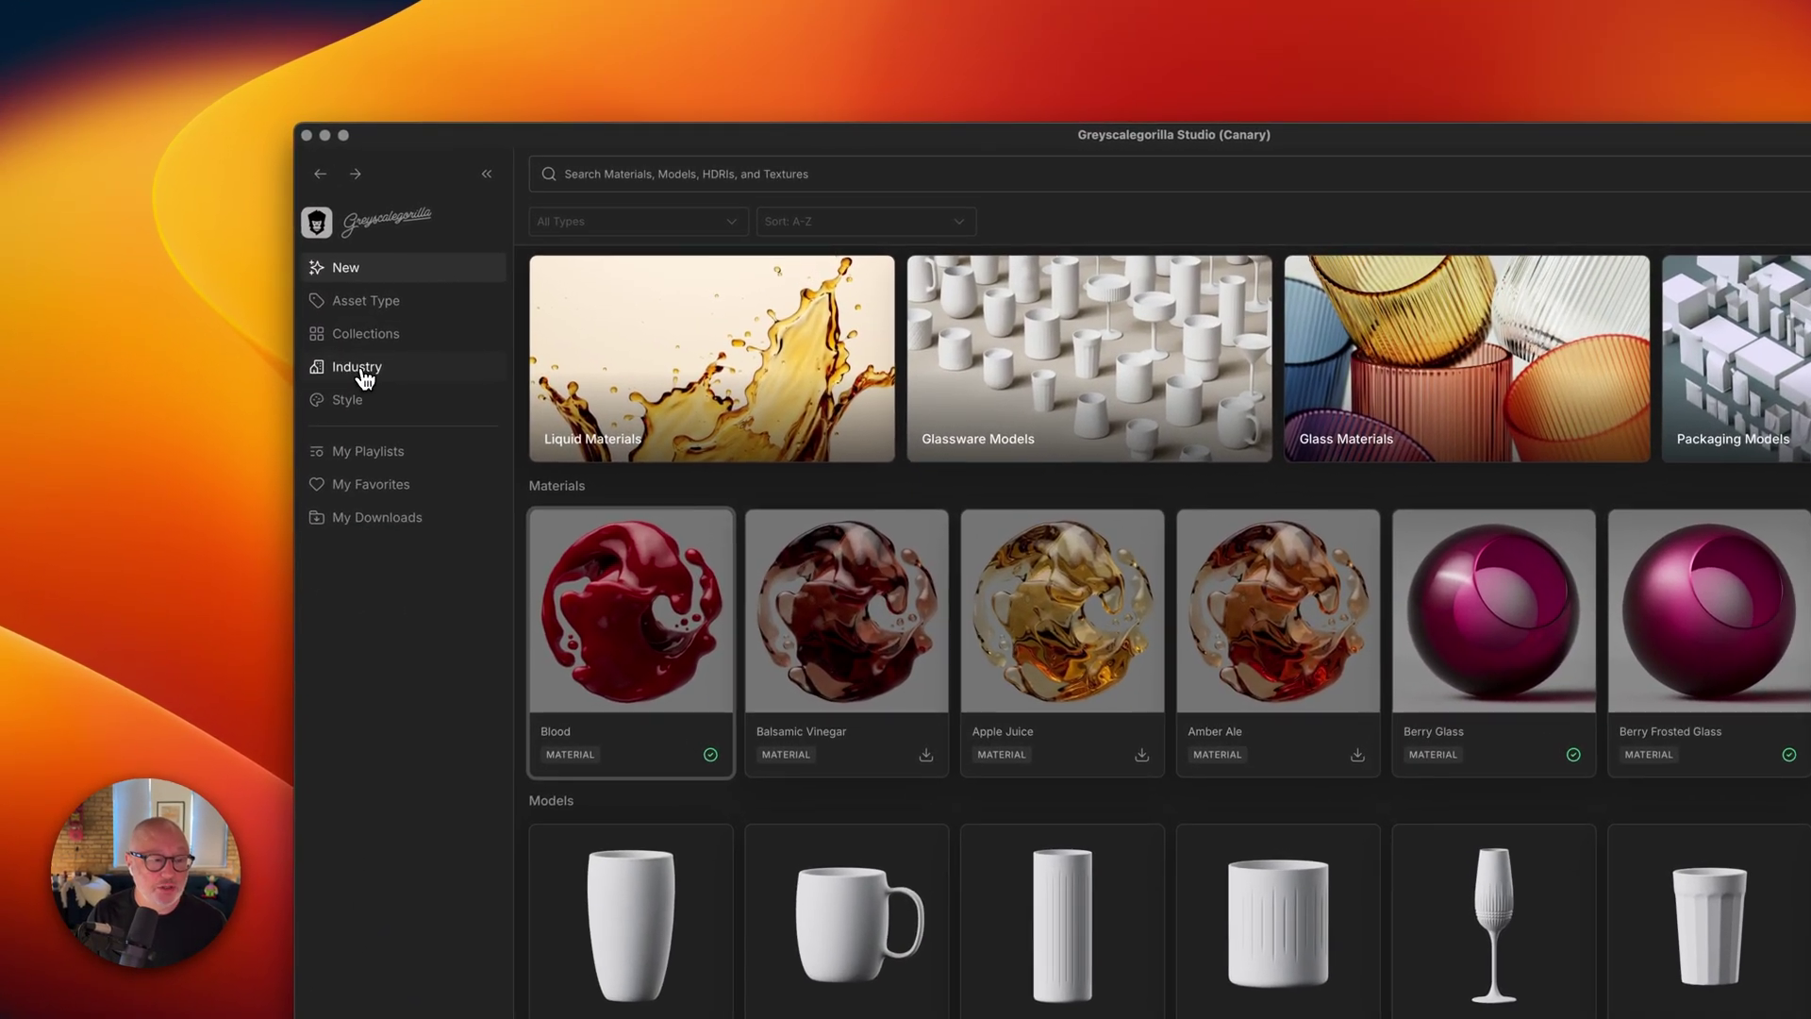
Show the Broadcast industry assets and scroll through them.
{"action": "left_click", "coordinate": [269, 400]}
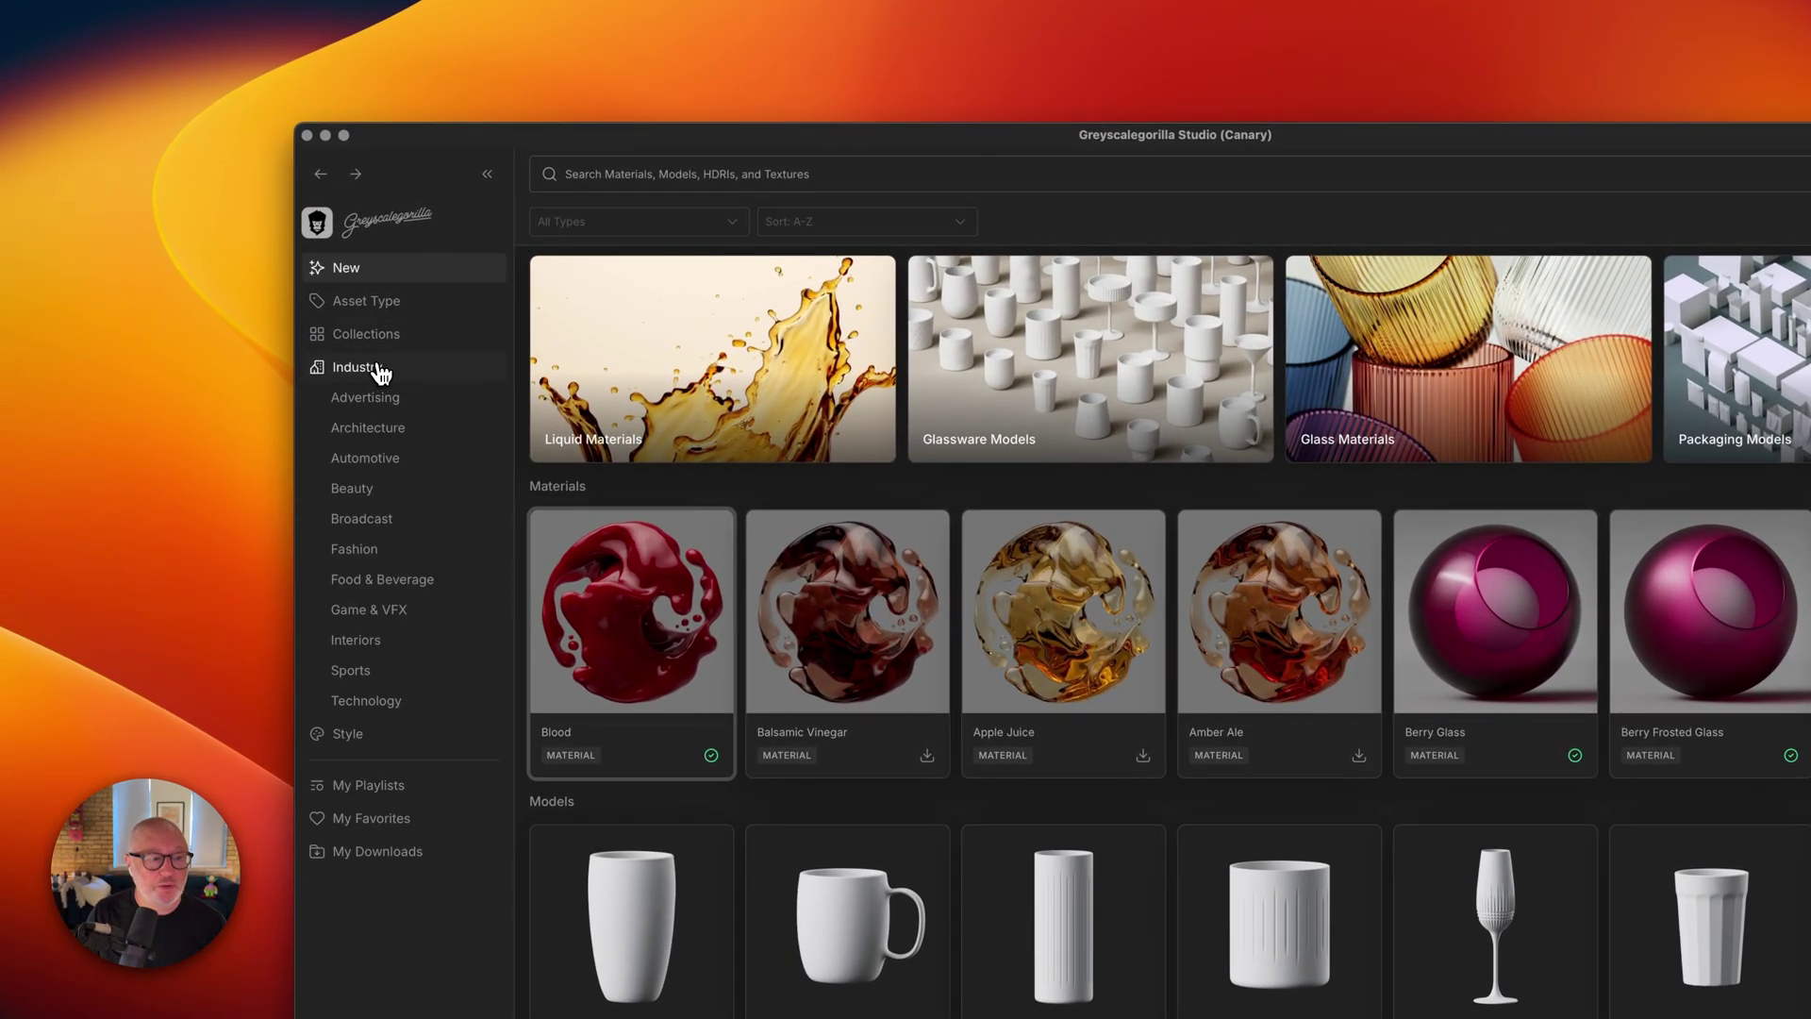
{"action": "left_click", "coordinate": [375, 370]}
{"action": "left_click", "coordinate": [363, 371]}
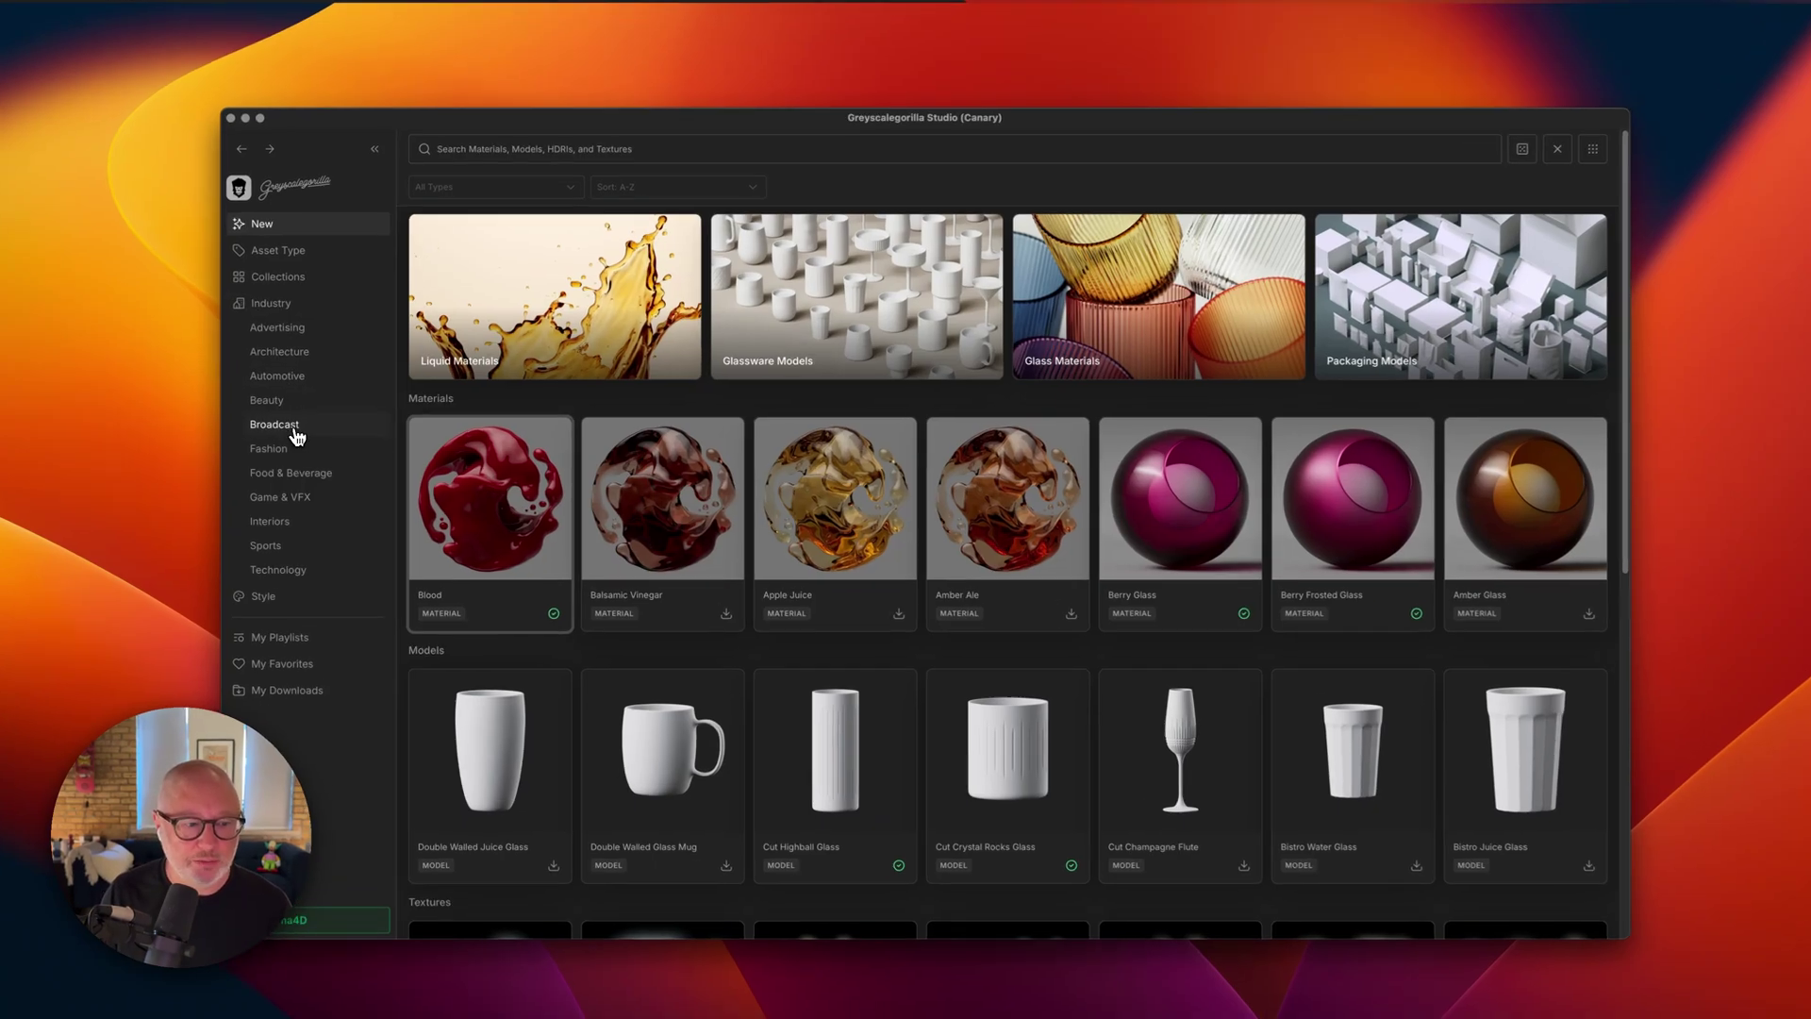
{"action": "left_click", "coordinate": [283, 423]}
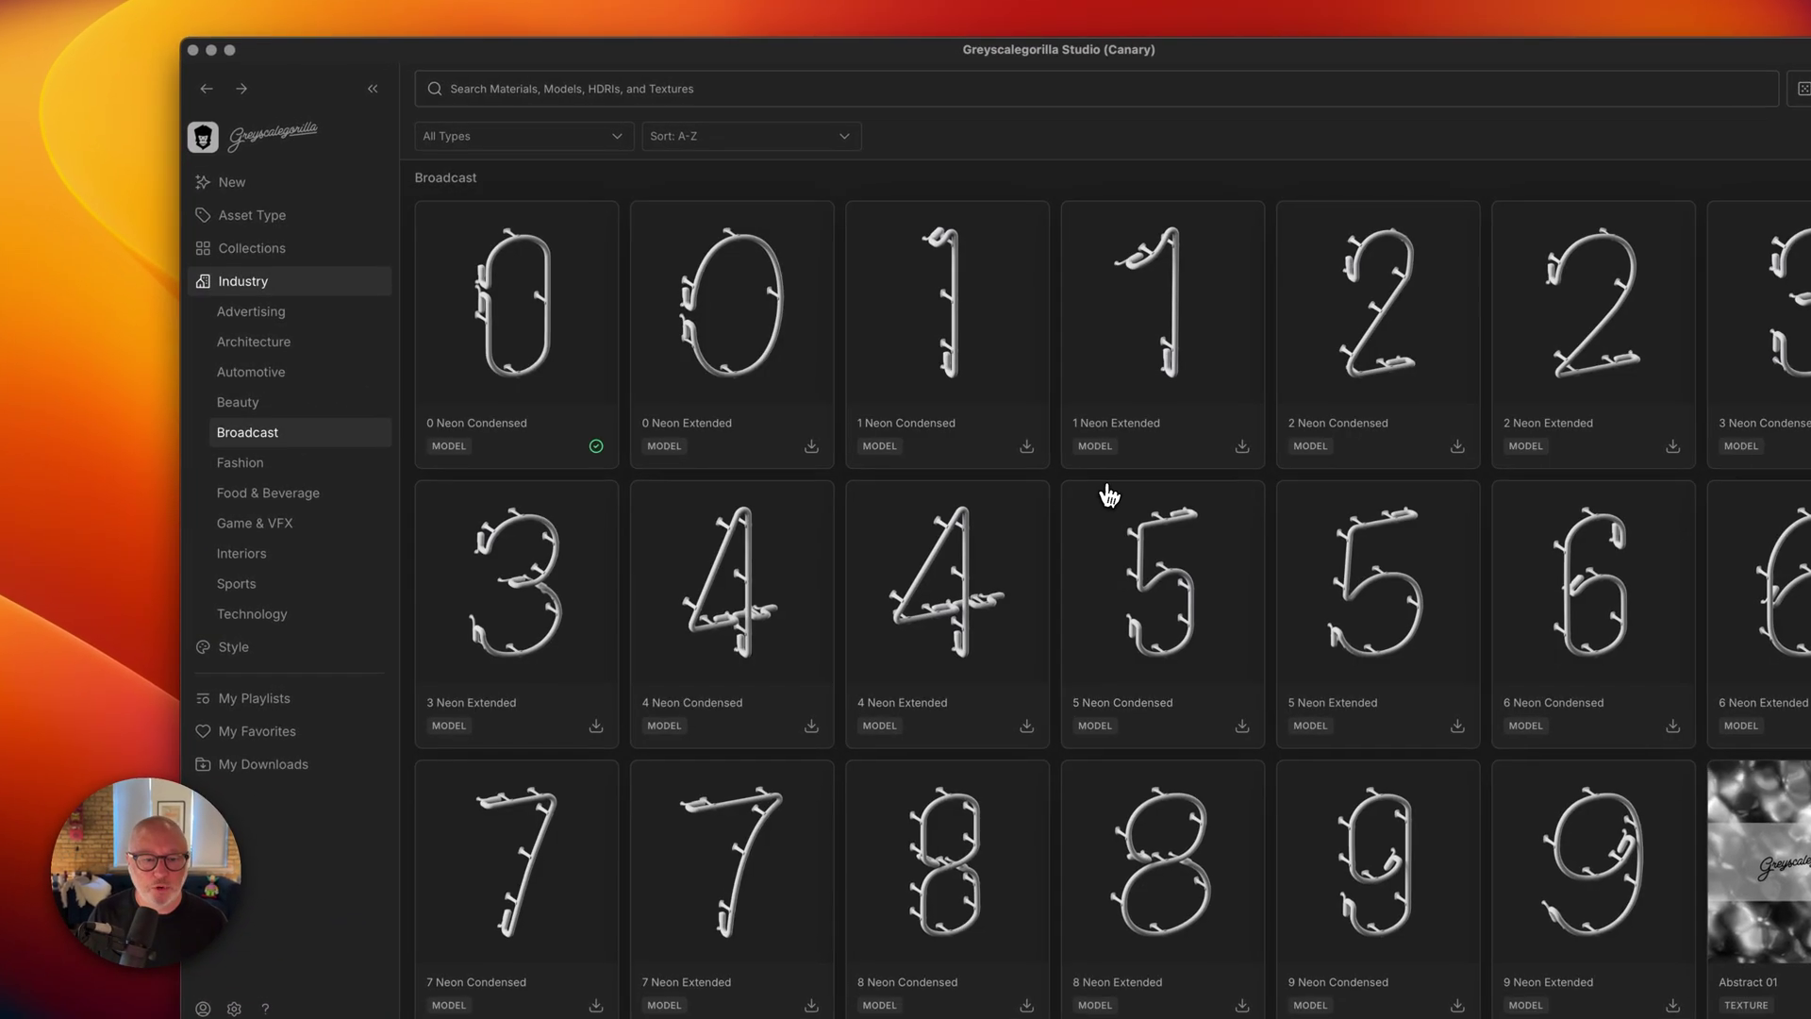
{"action": "scroll", "coordinate": [1111, 492], "scroll_direction": "down", "scroll_amount": 15}
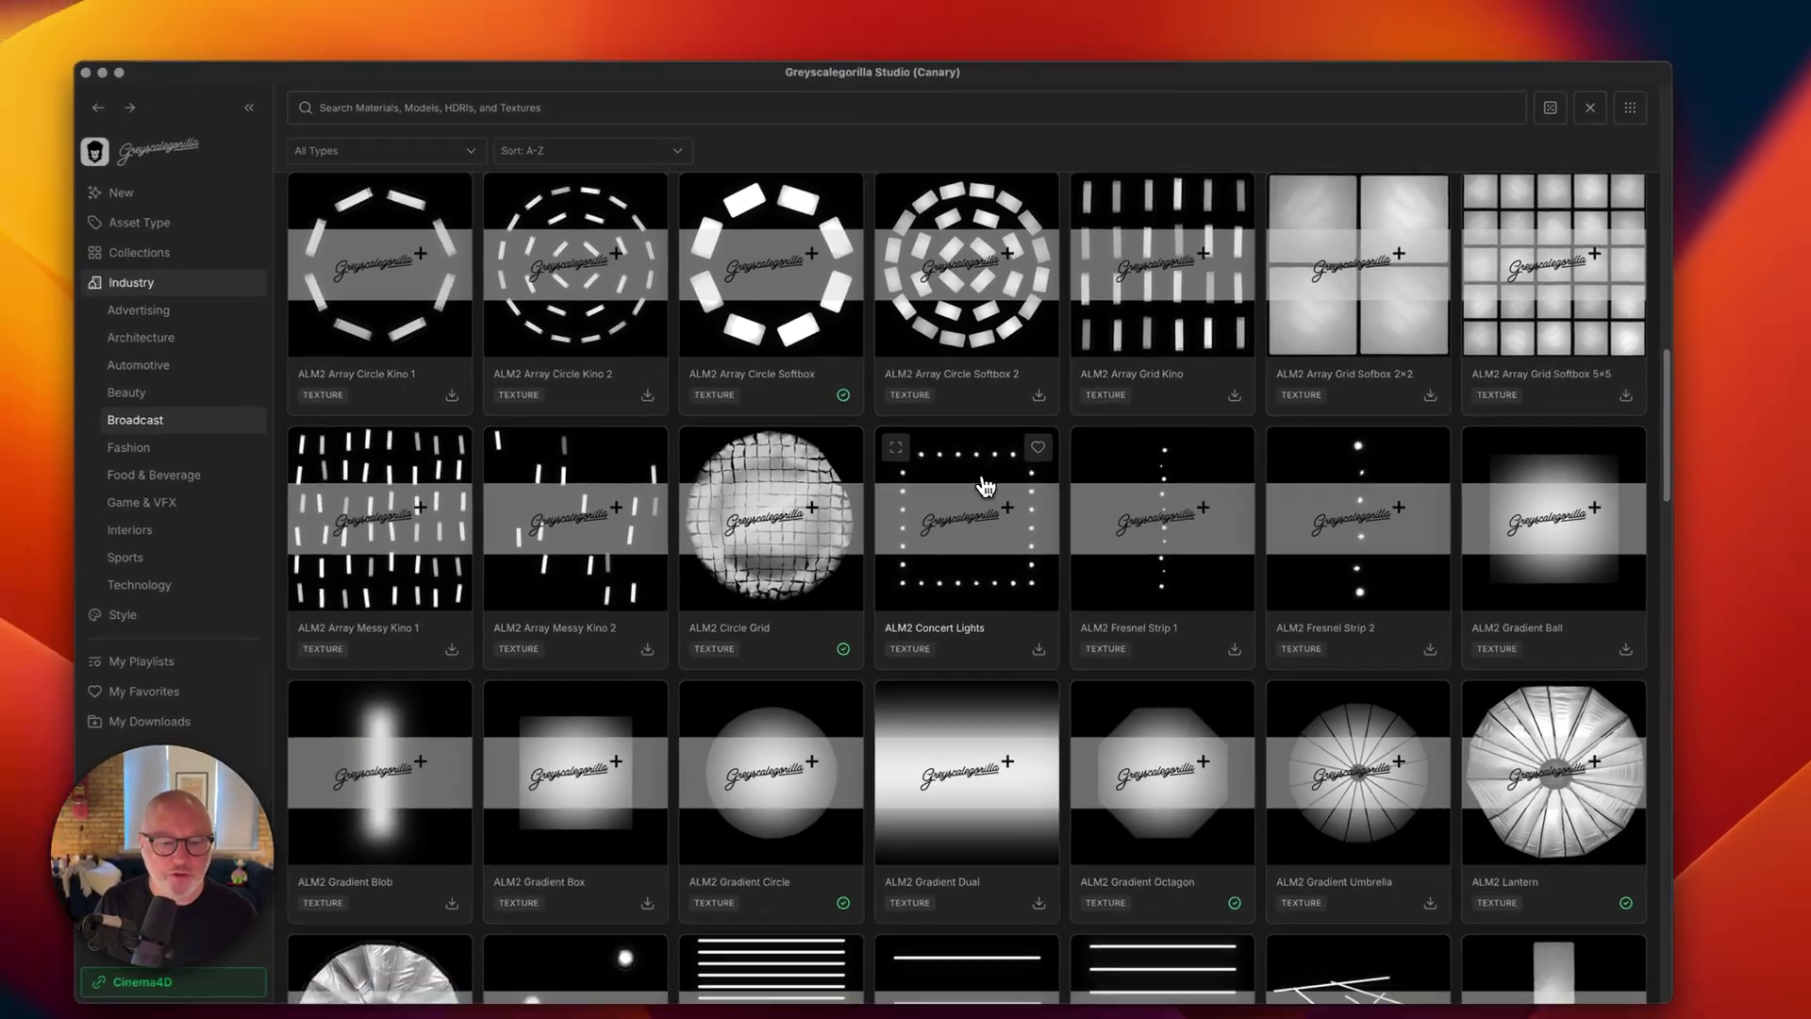
{"action": "scroll", "coordinate": [987, 485], "scroll_direction": "down", "scroll_amount": 5}
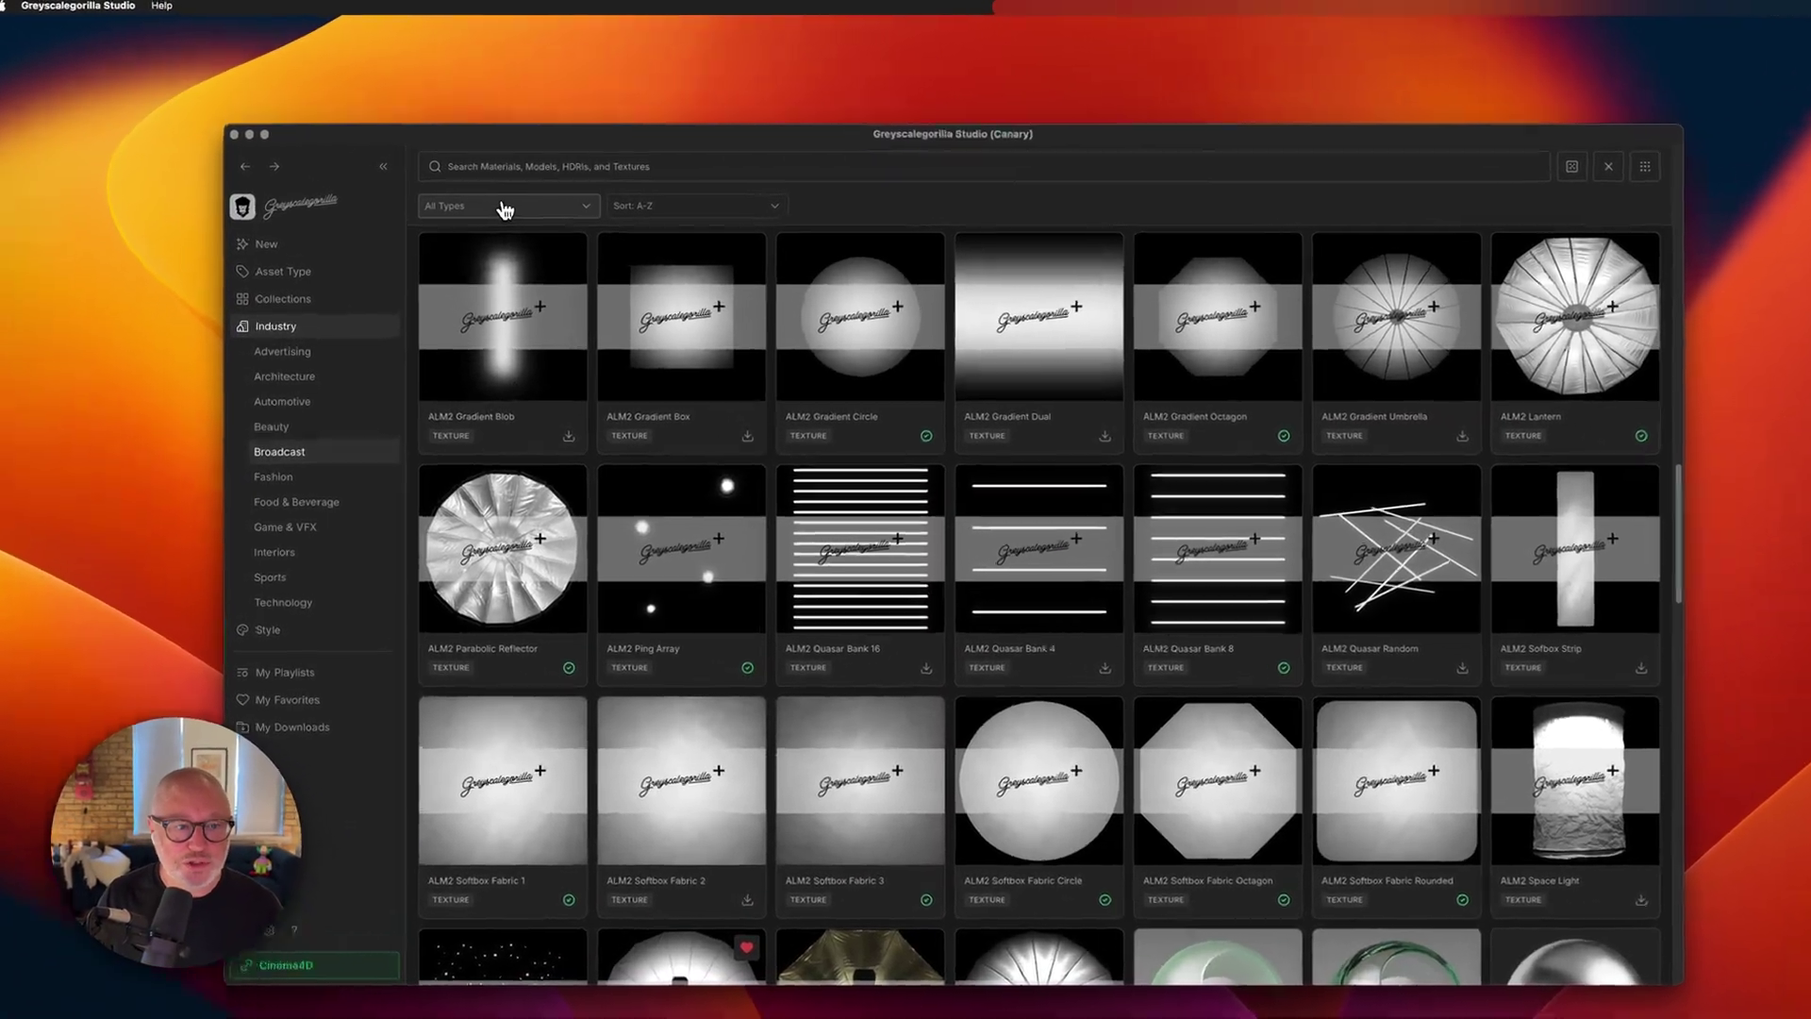
Filter the Broadcast assets to Materials, then narrow them to Models only.
{"action": "left_click", "coordinate": [488, 194]}
{"action": "left_click", "coordinate": [472, 244]}
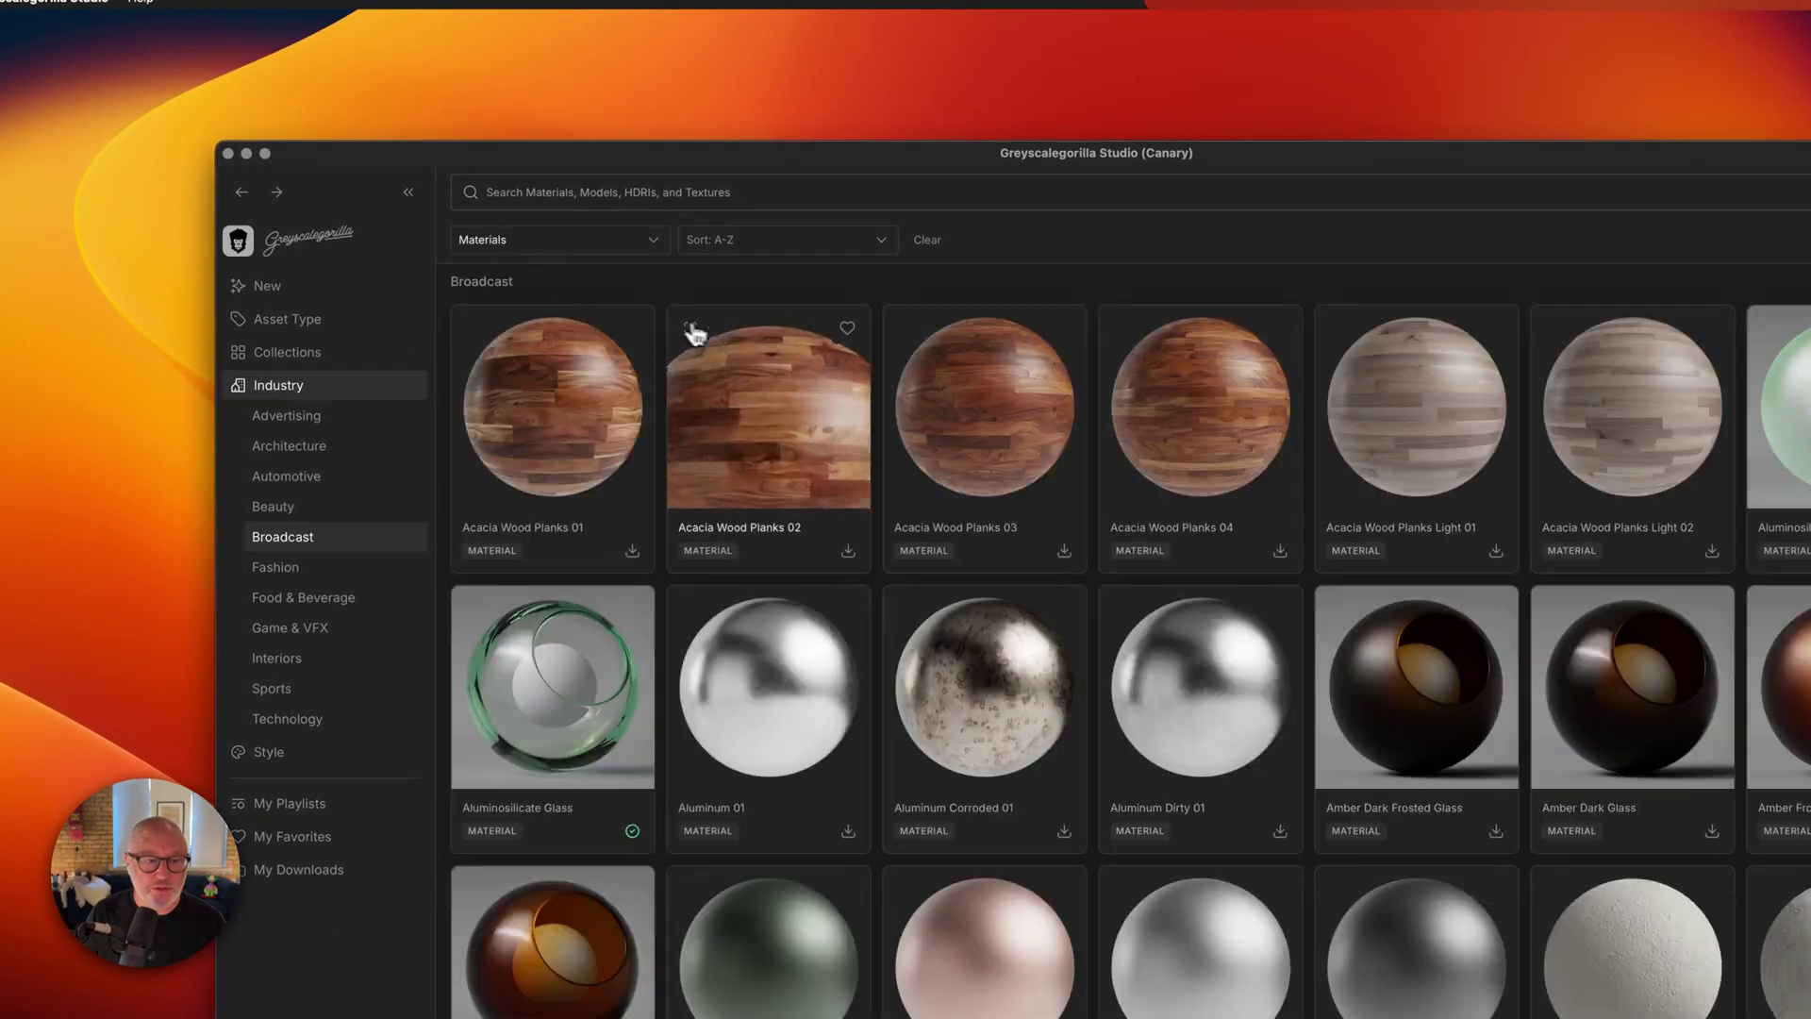
{"action": "left_click", "coordinate": [543, 243]}
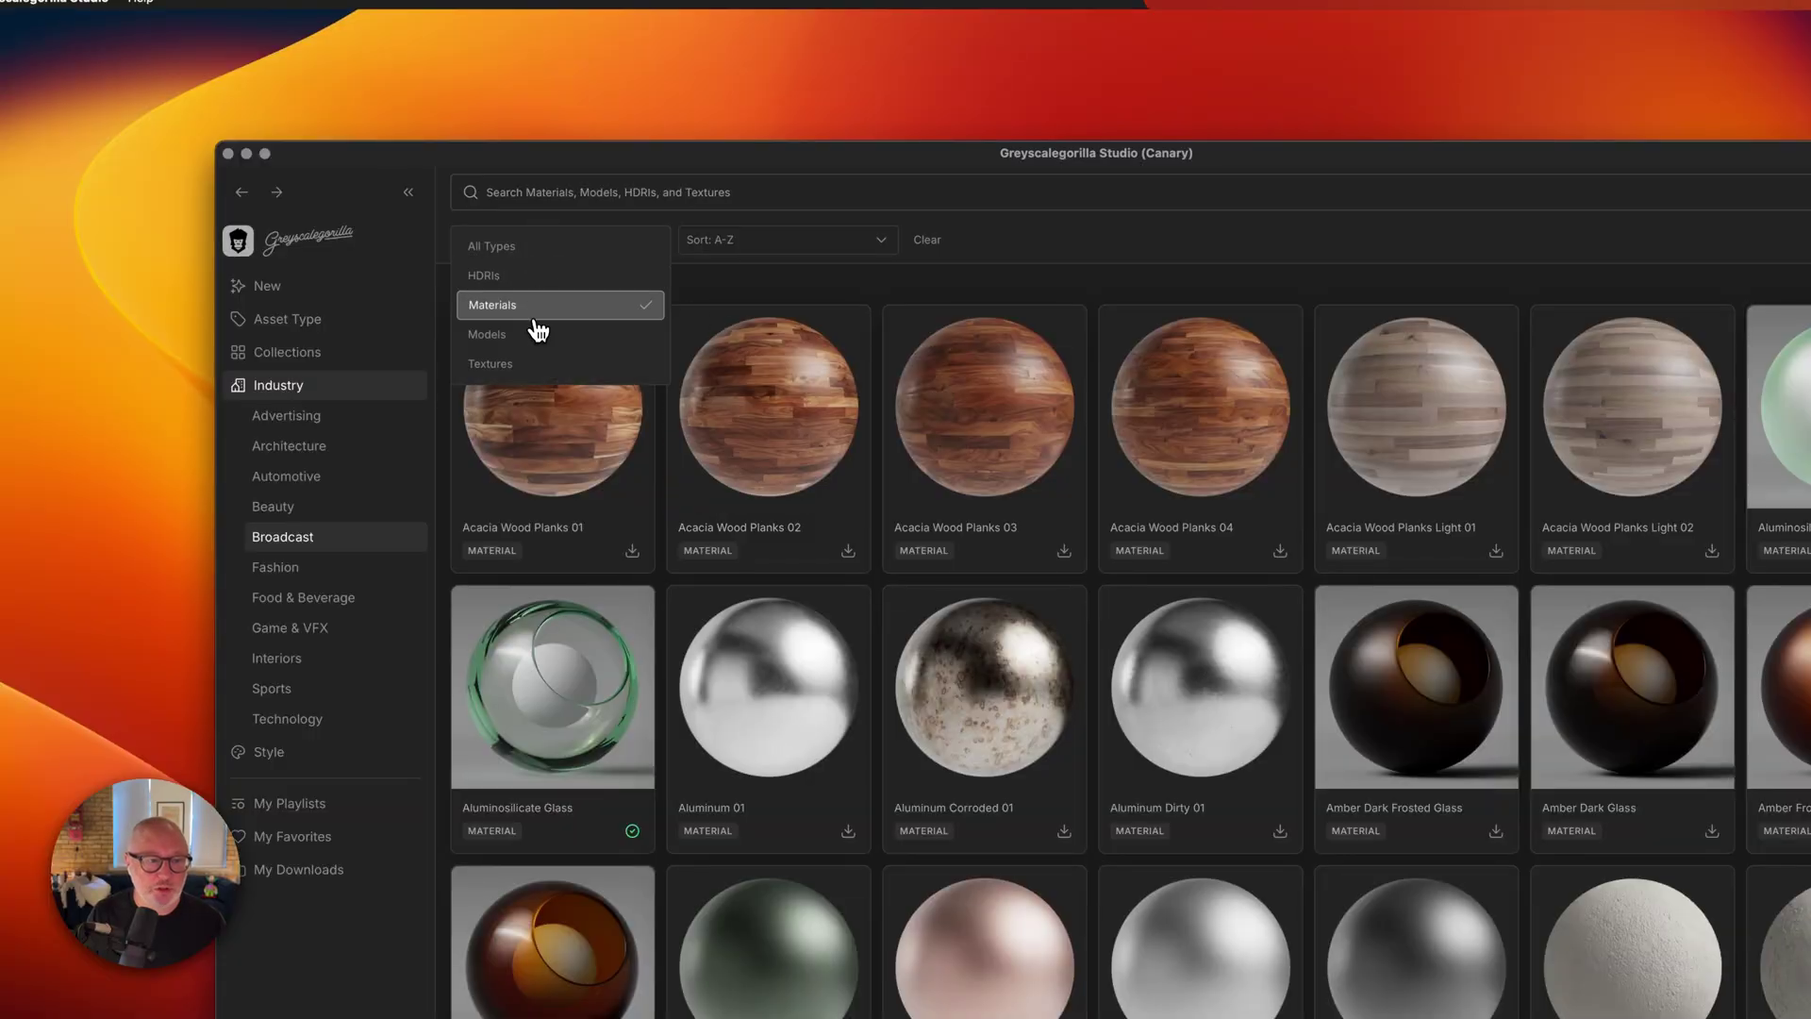
{"action": "left_click", "coordinate": [530, 336]}
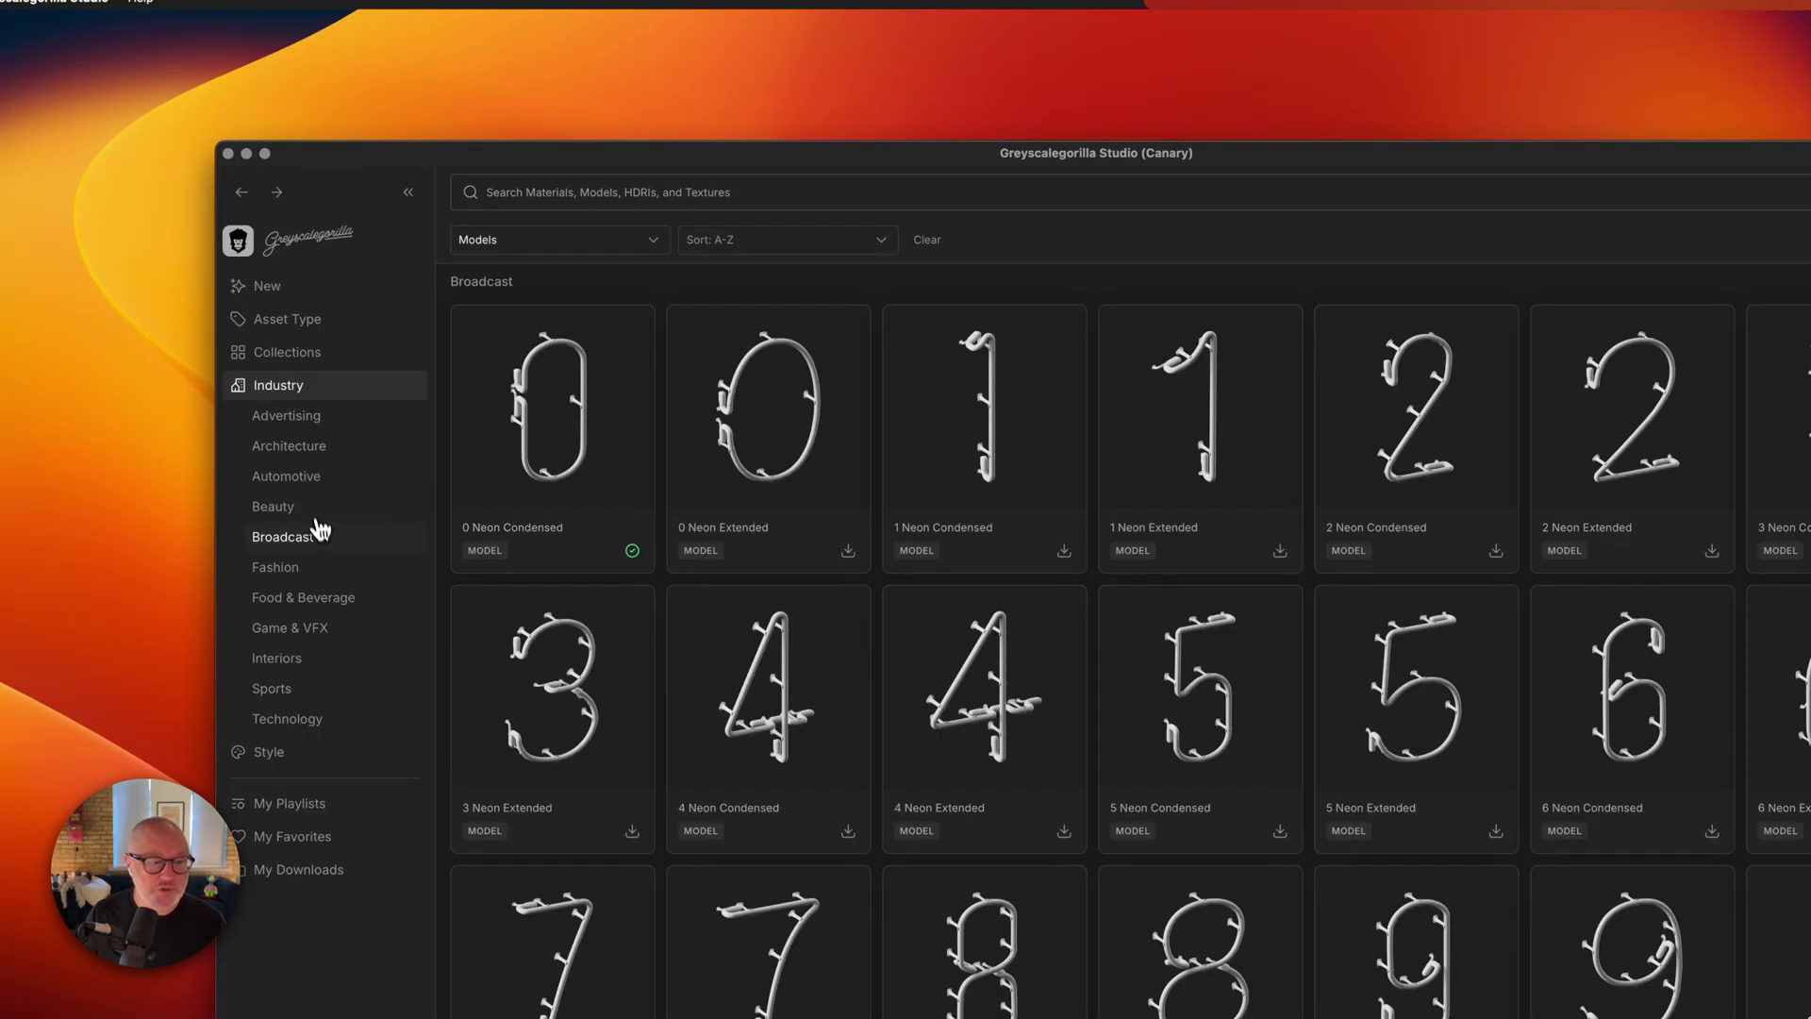
{"action": "left_click", "coordinate": [281, 387]}
{"action": "left_click", "coordinate": [273, 420]}
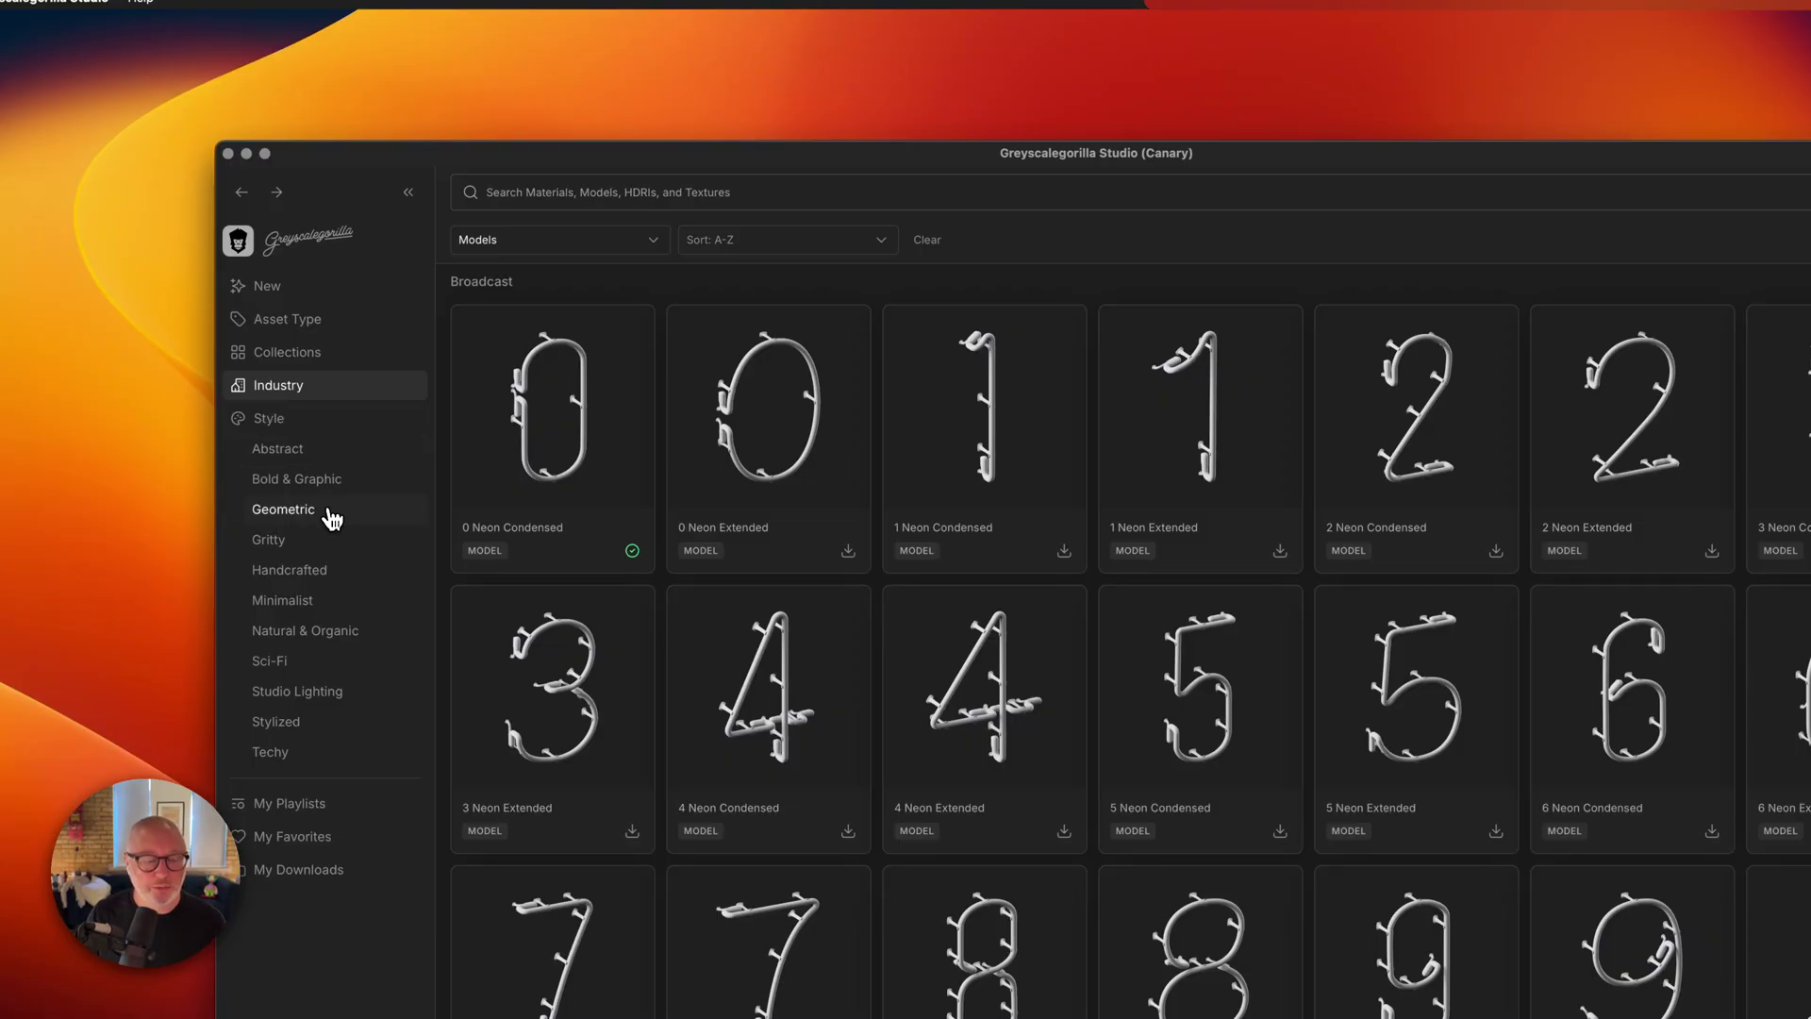
Filter the Geometric style assets to Textures and scroll through them.
{"action": "left_click", "coordinate": [283, 511]}
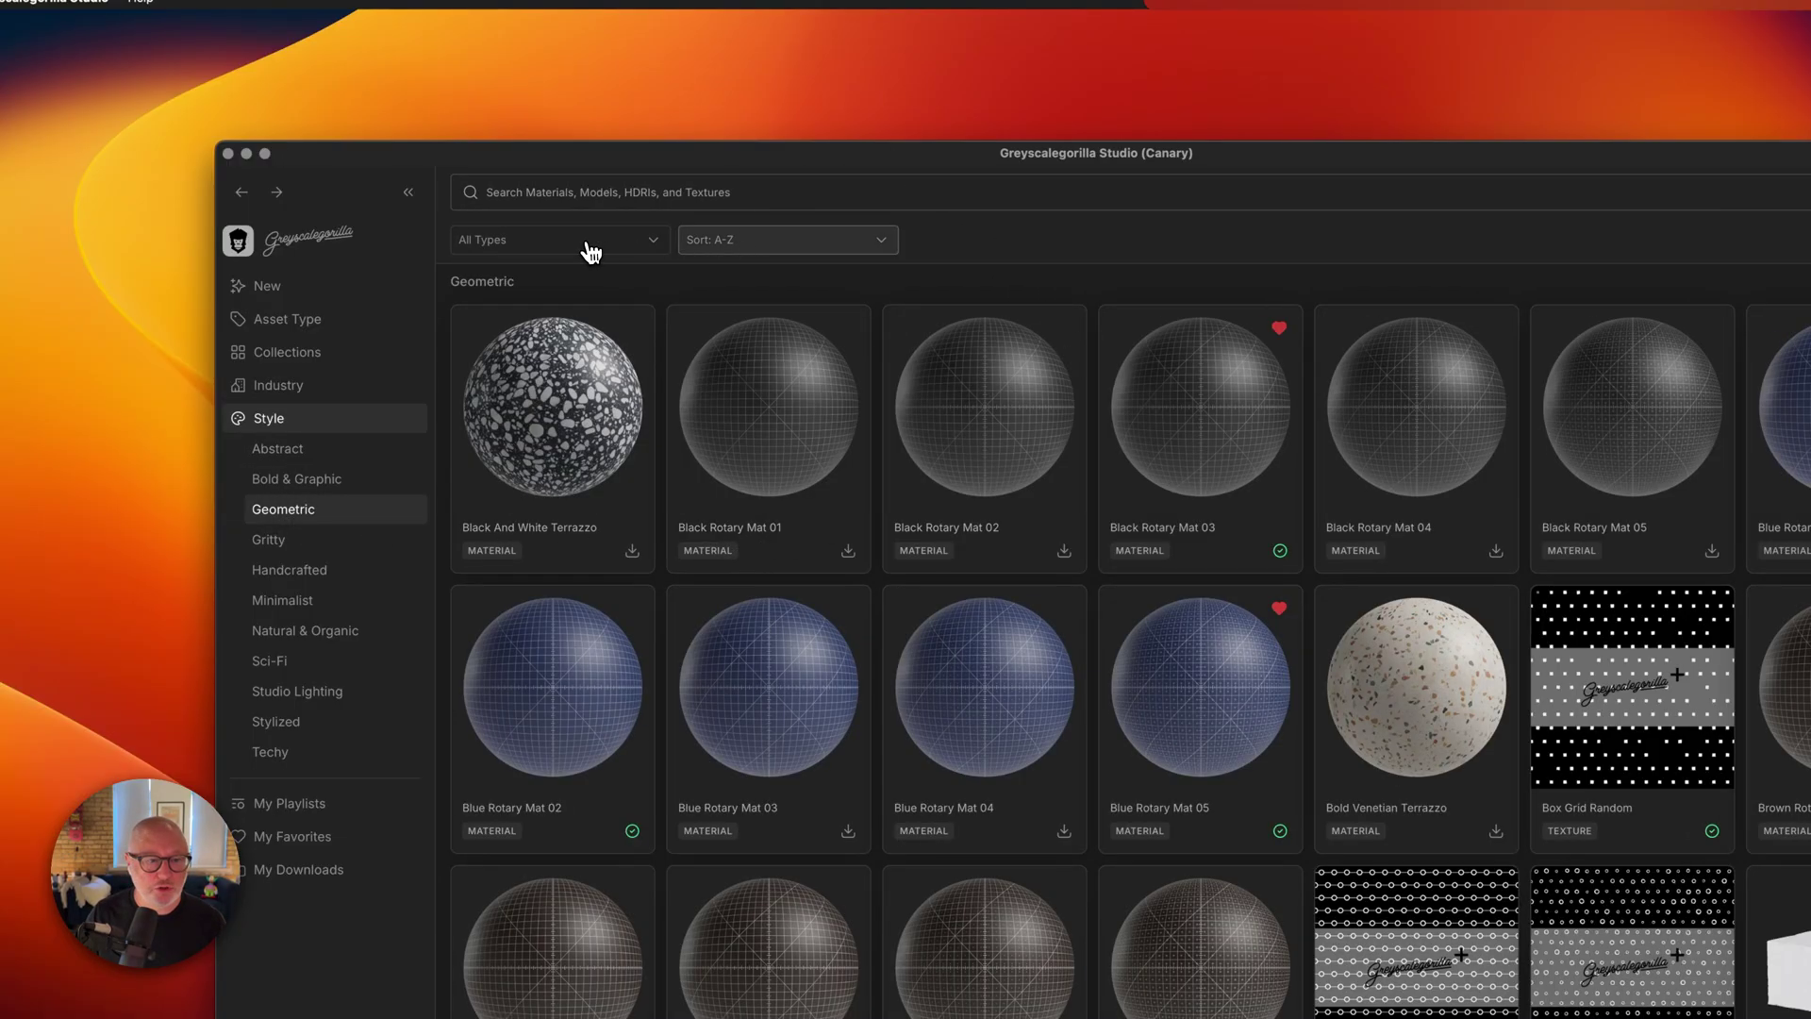
{"action": "left_click", "coordinate": [587, 243]}
{"action": "left_click", "coordinate": [578, 360]}
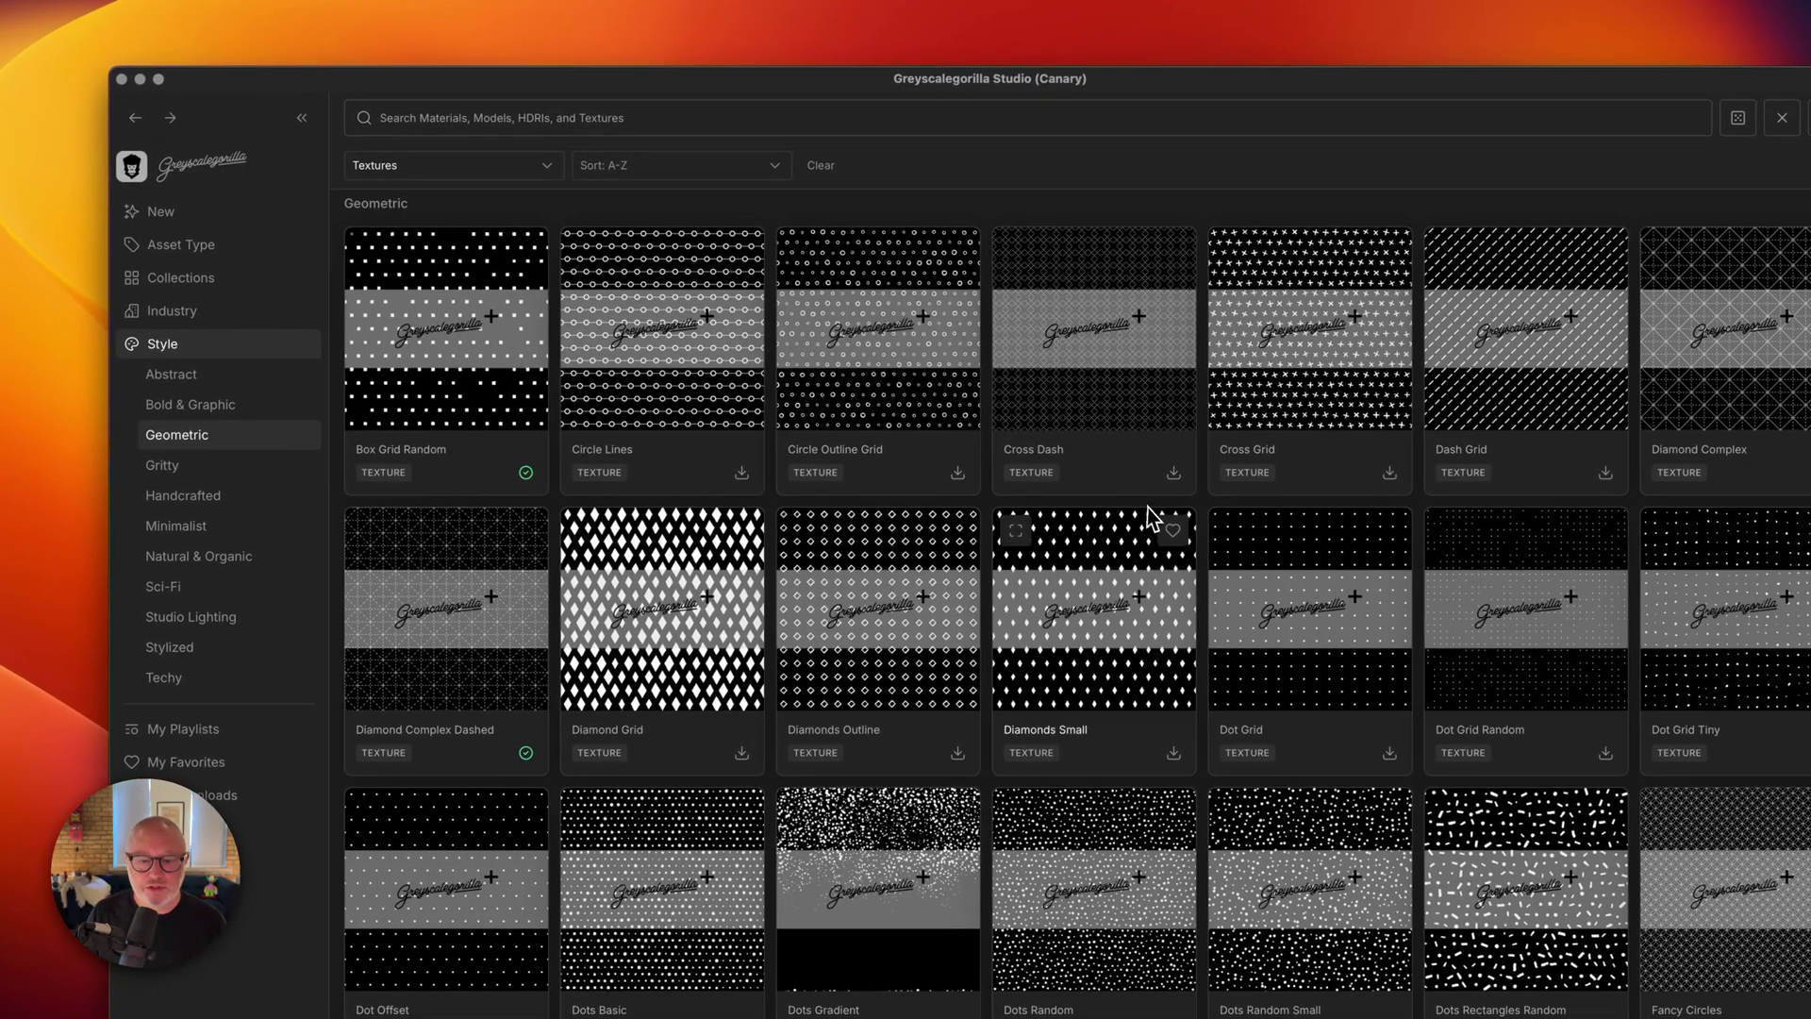
{"action": "scroll", "coordinate": [1236, 572], "scroll_direction": "down", "scroll_amount": 15}
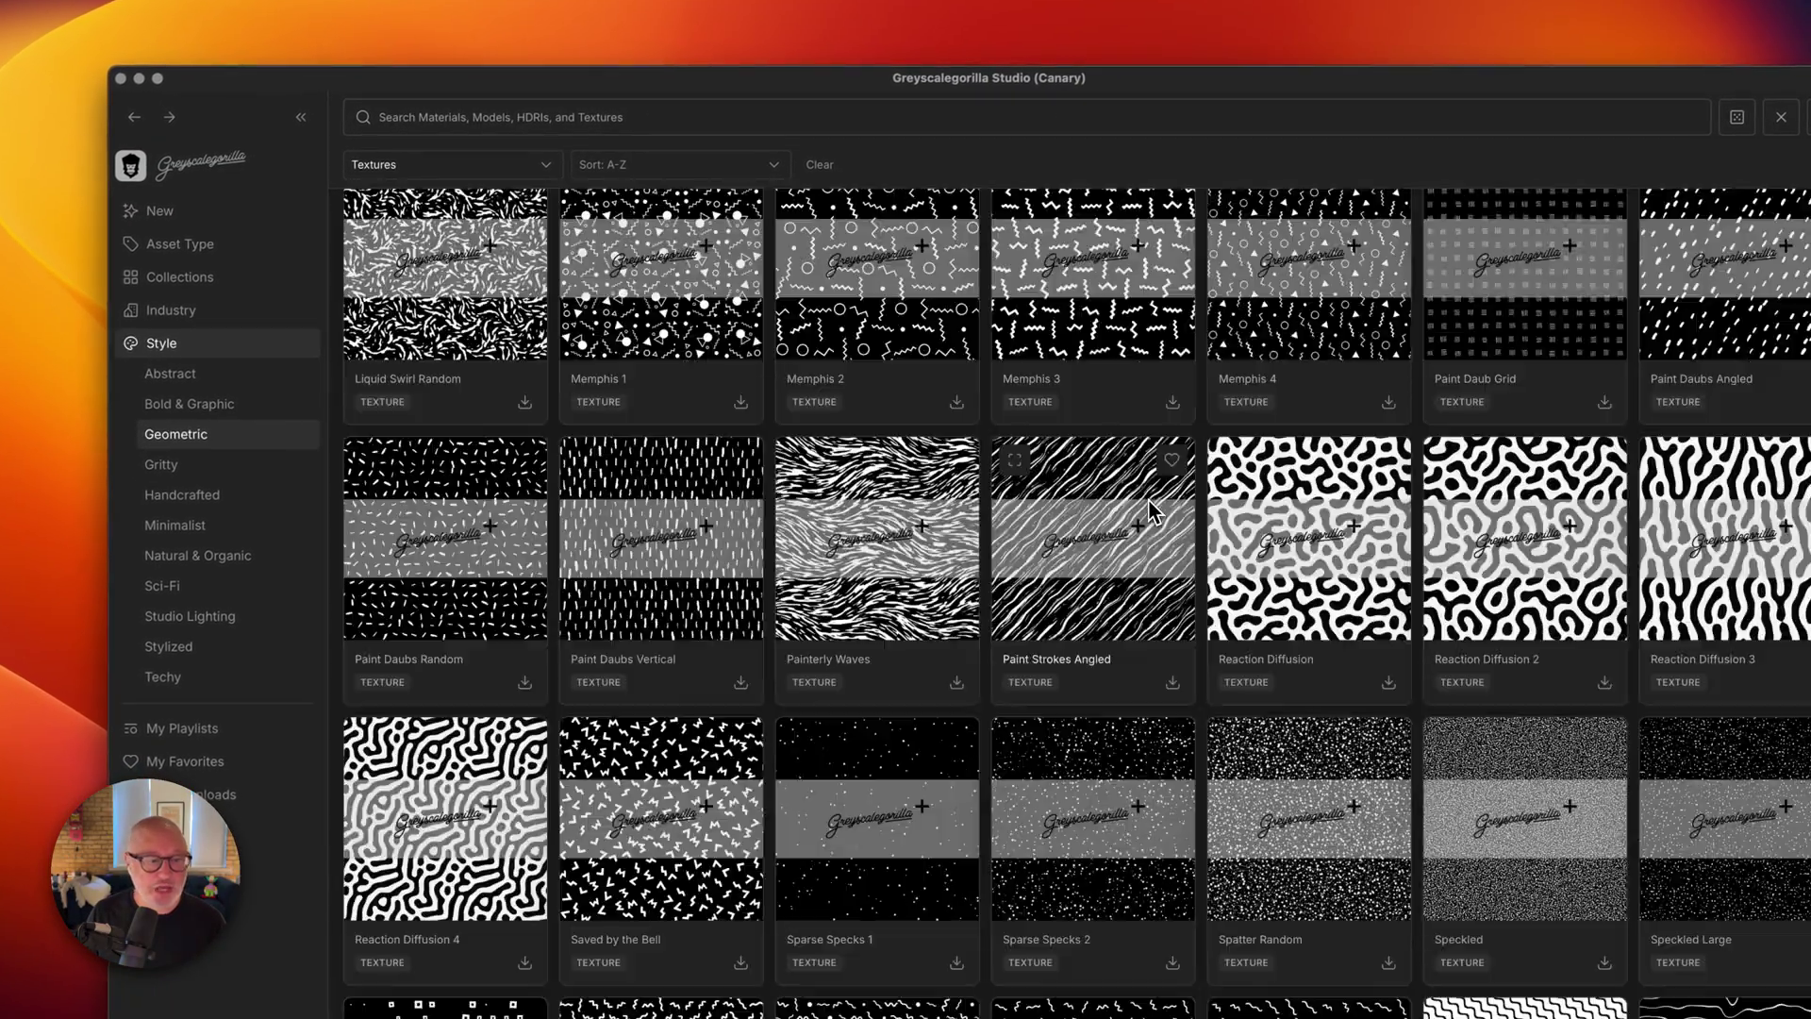
{"action": "scroll", "coordinate": [1146, 510], "scroll_direction": "down", "scroll_amount": 5}
{"action": "scroll", "coordinate": [1144, 506], "scroll_direction": "up", "scroll_amount": 15}
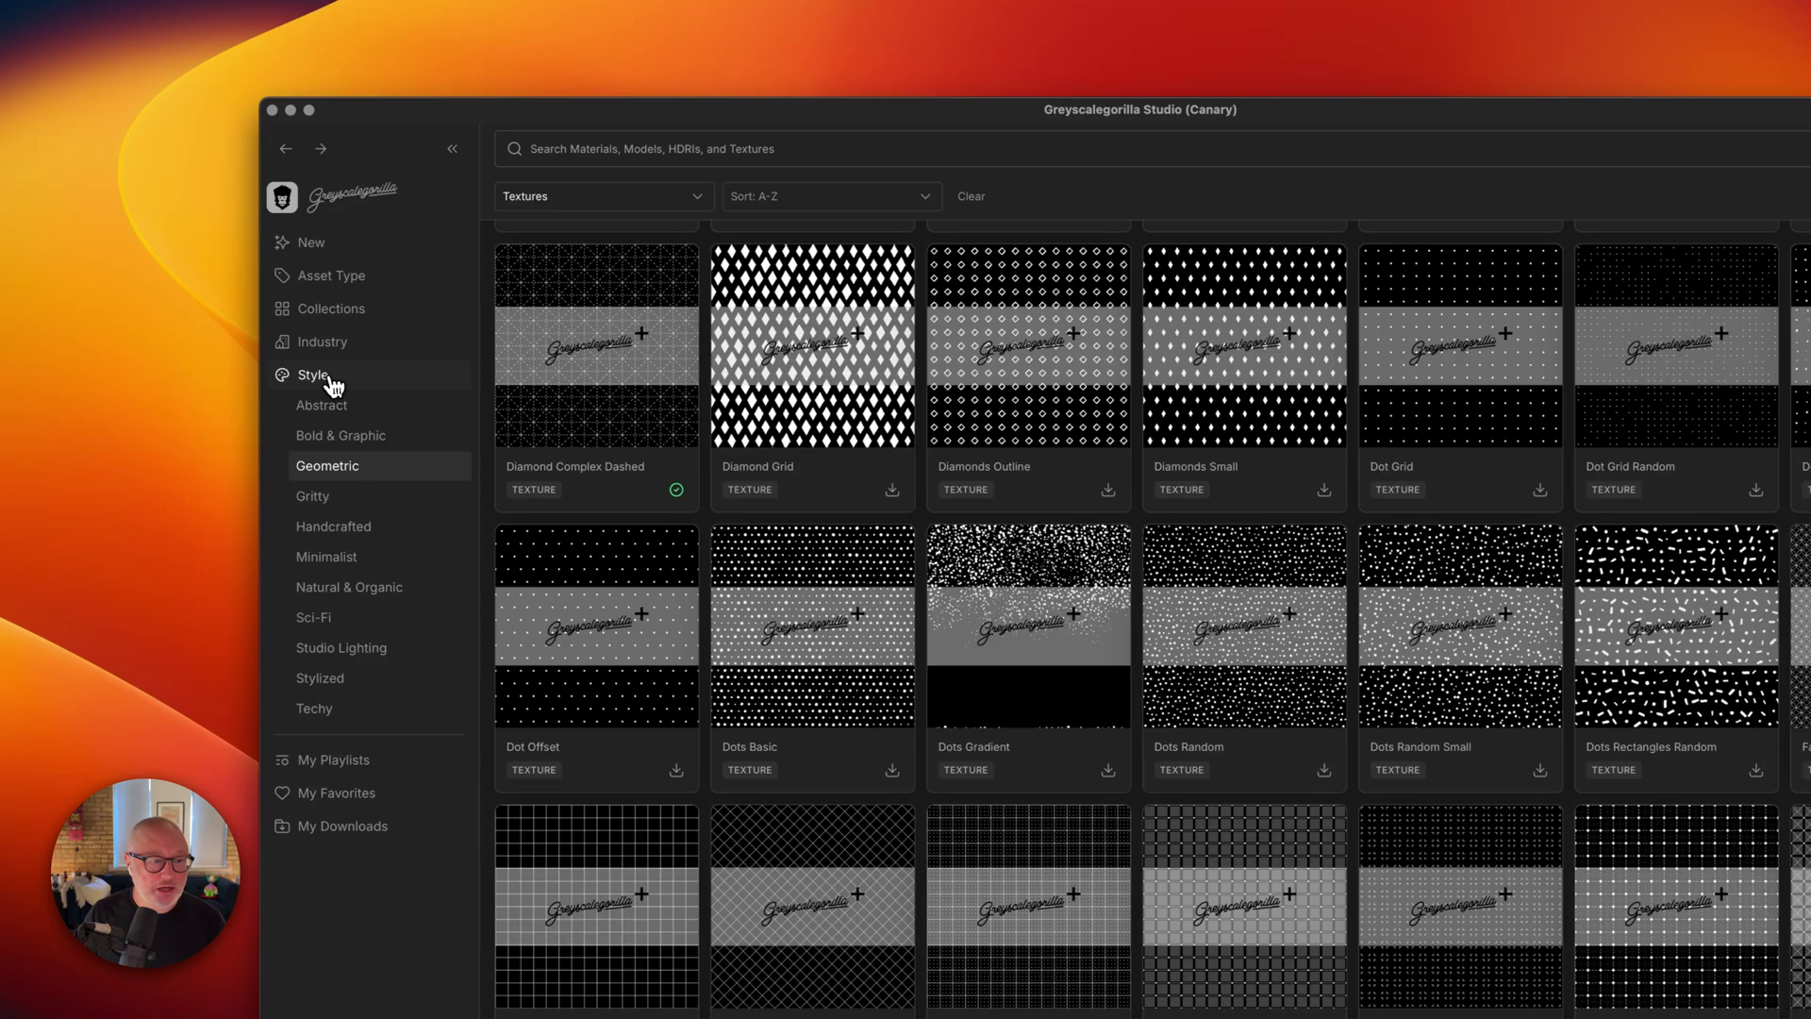
{"action": "left_click", "coordinate": [174, 347]}
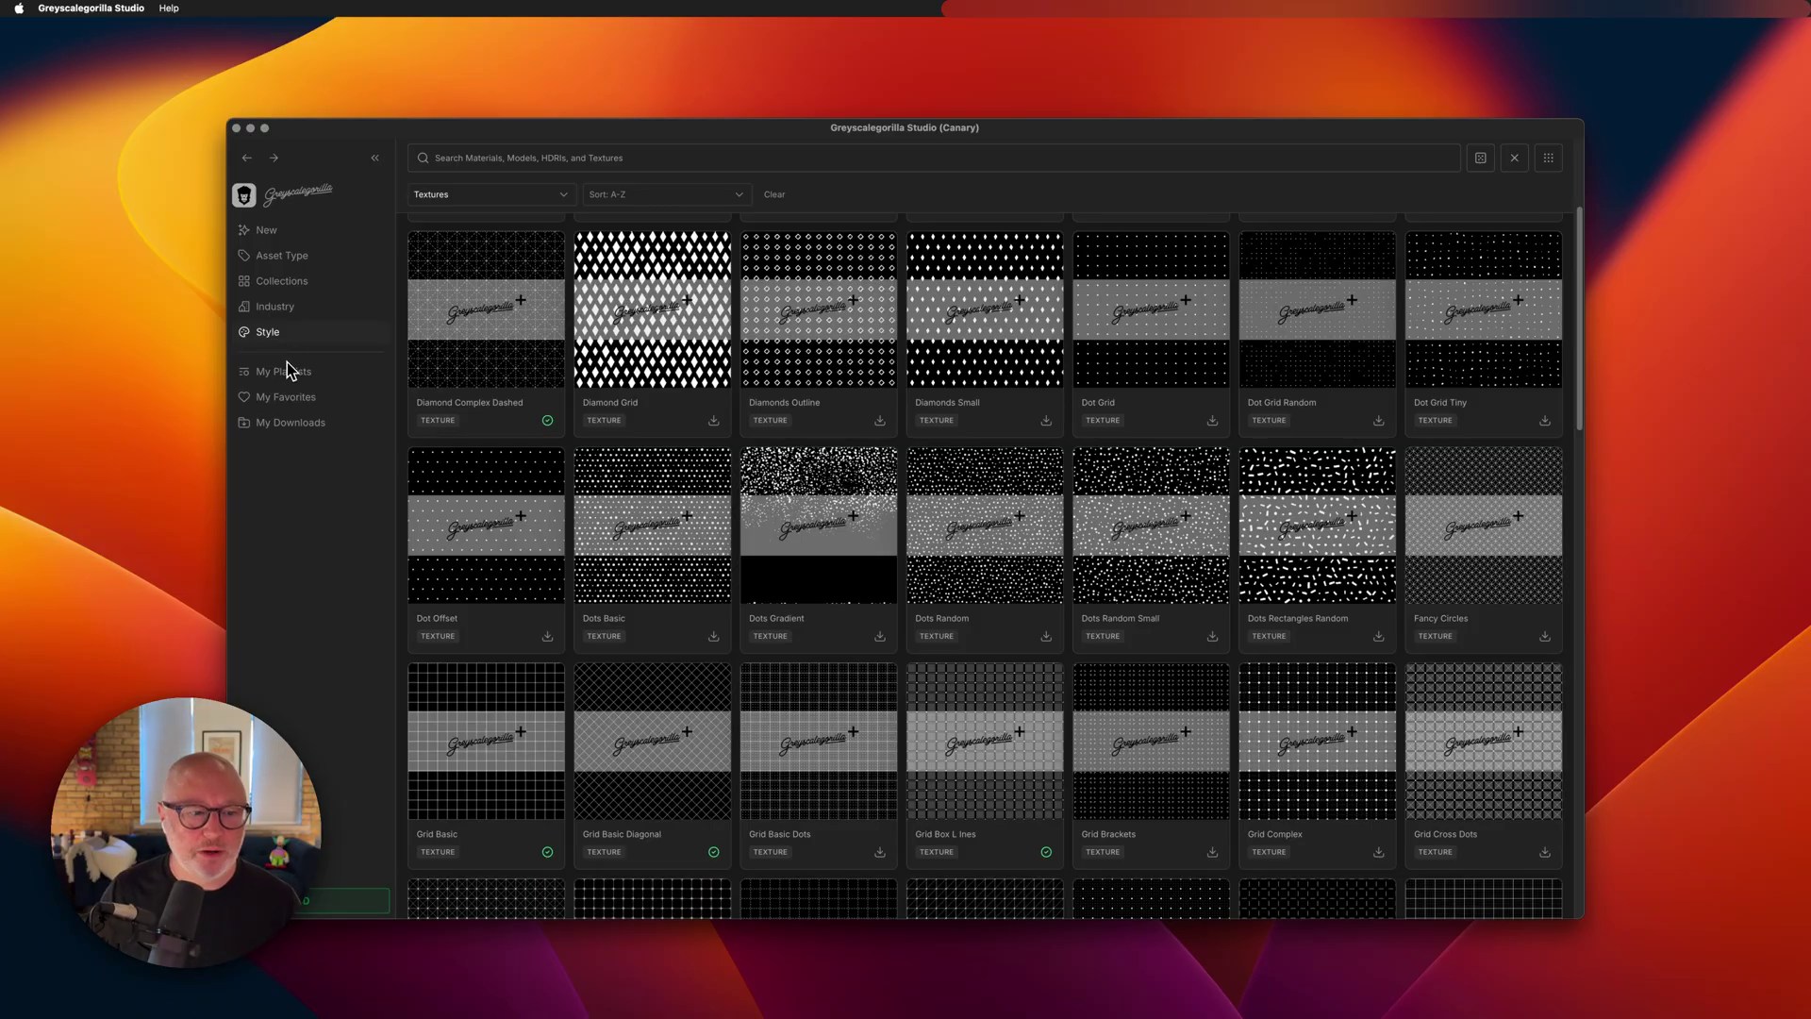
Expand My Playlists to reveal the Packaging Project playlist.
{"action": "left_click", "coordinate": [288, 371]}
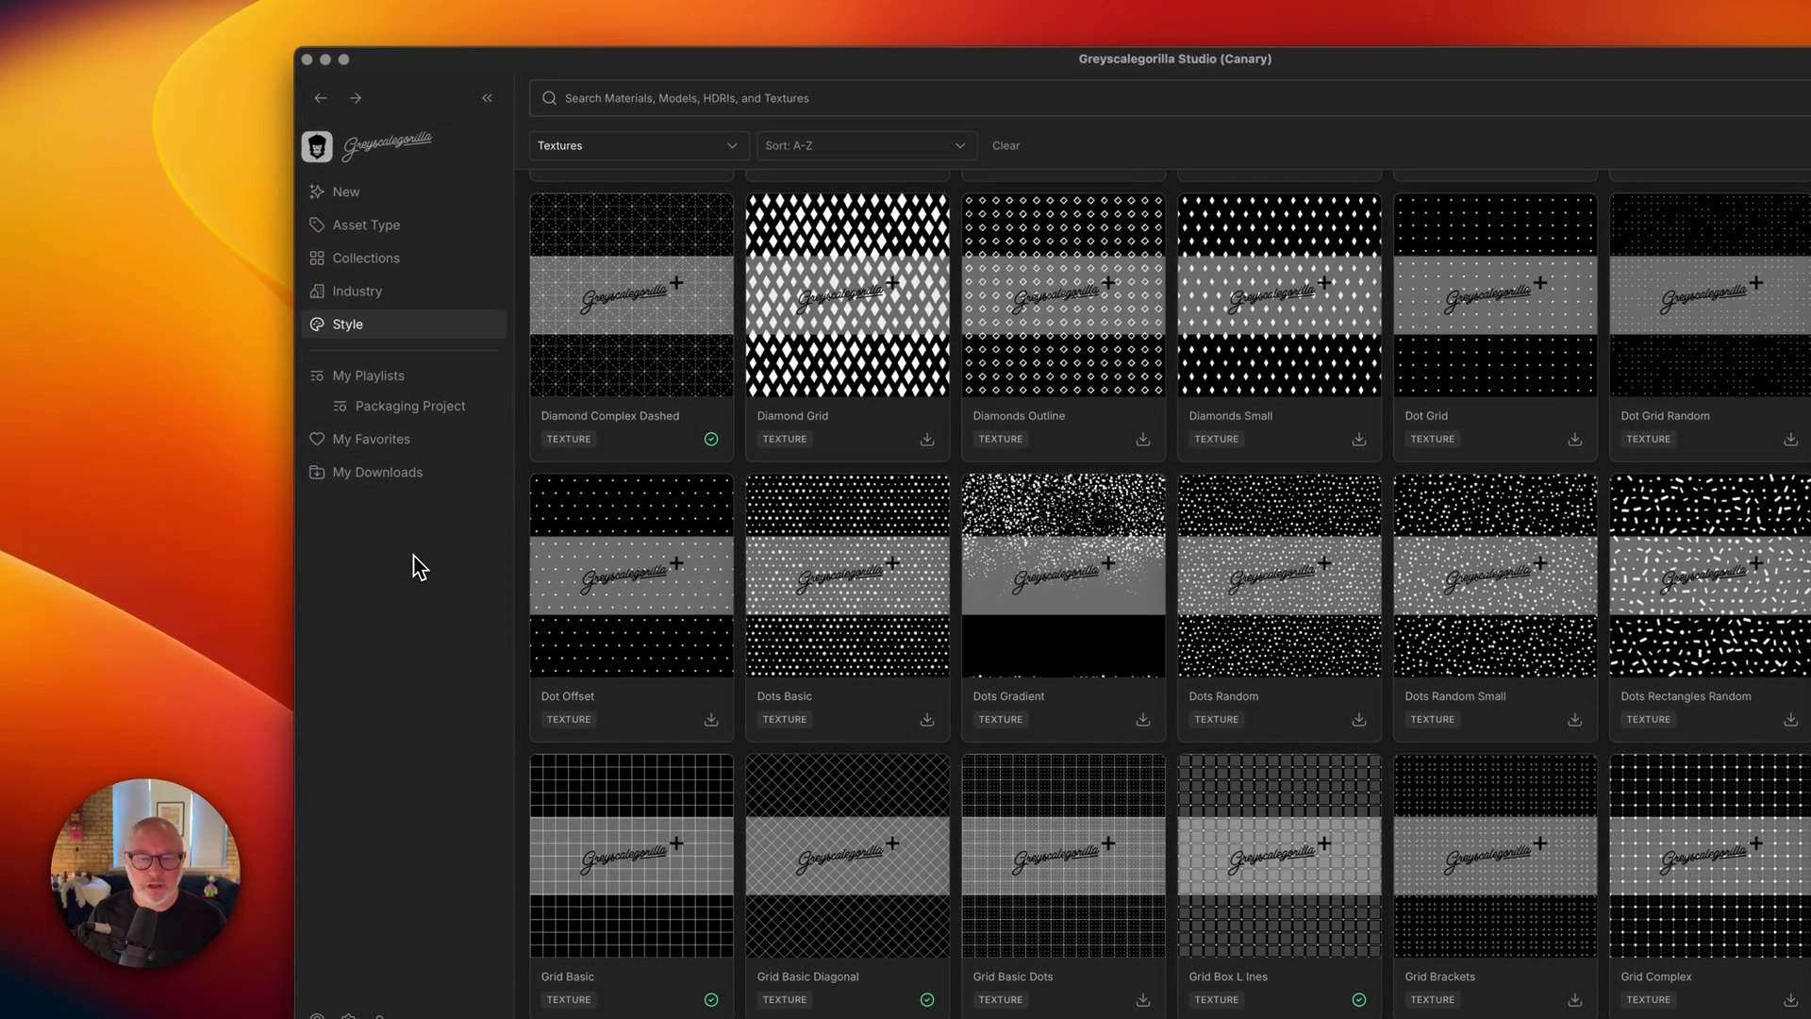